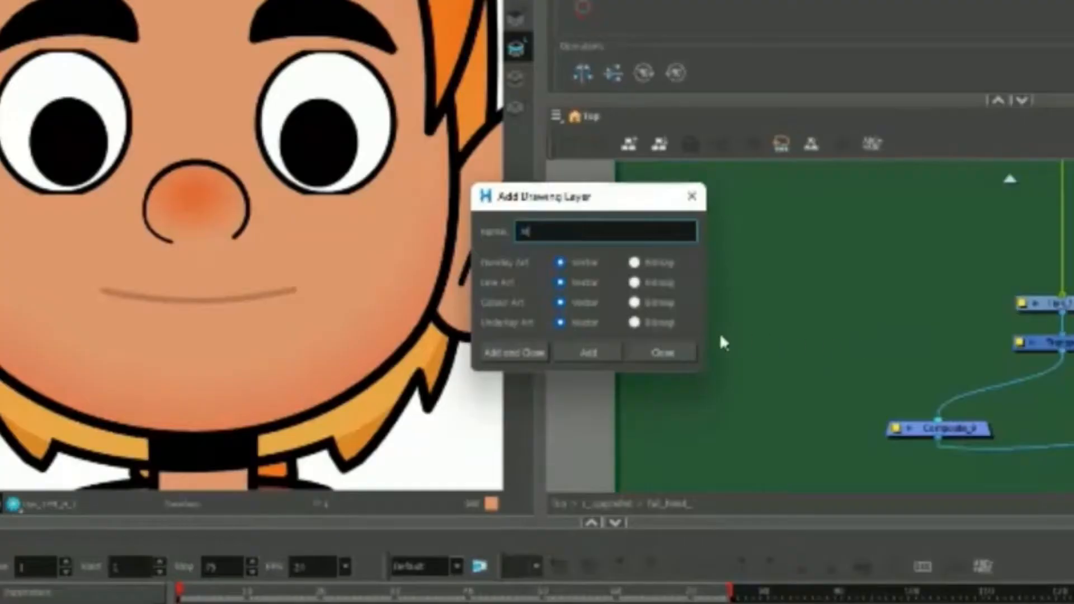
Add the Mouth layer, draw a flat line across the mouth, and rename the drawing.
{"action": "type", "text": "uth"}
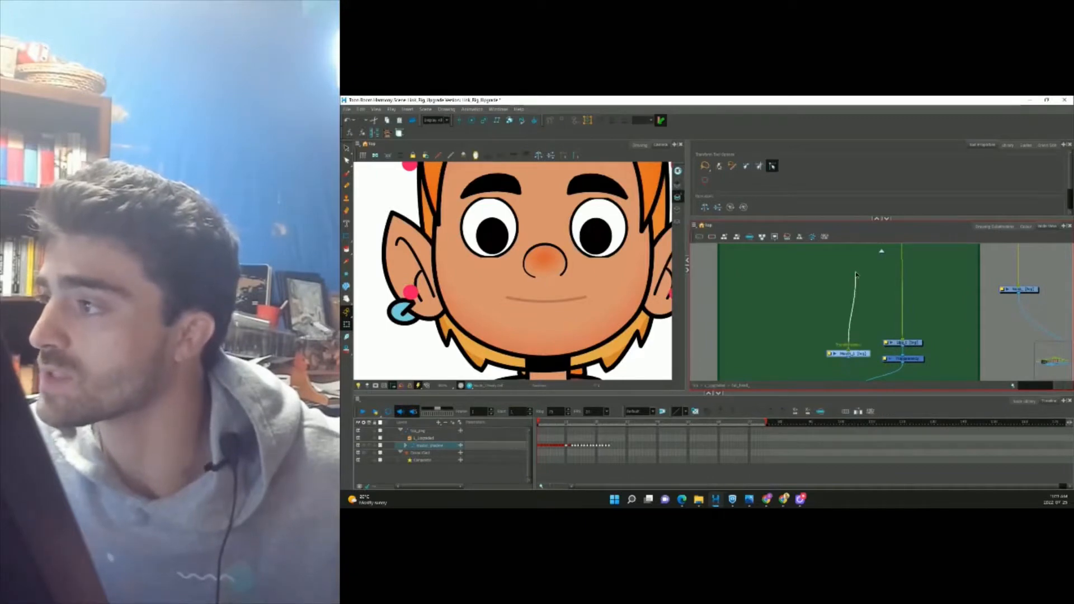
{"action": "scroll", "coordinate": [856, 274], "scroll_direction": "up", "scroll_amount": 5}
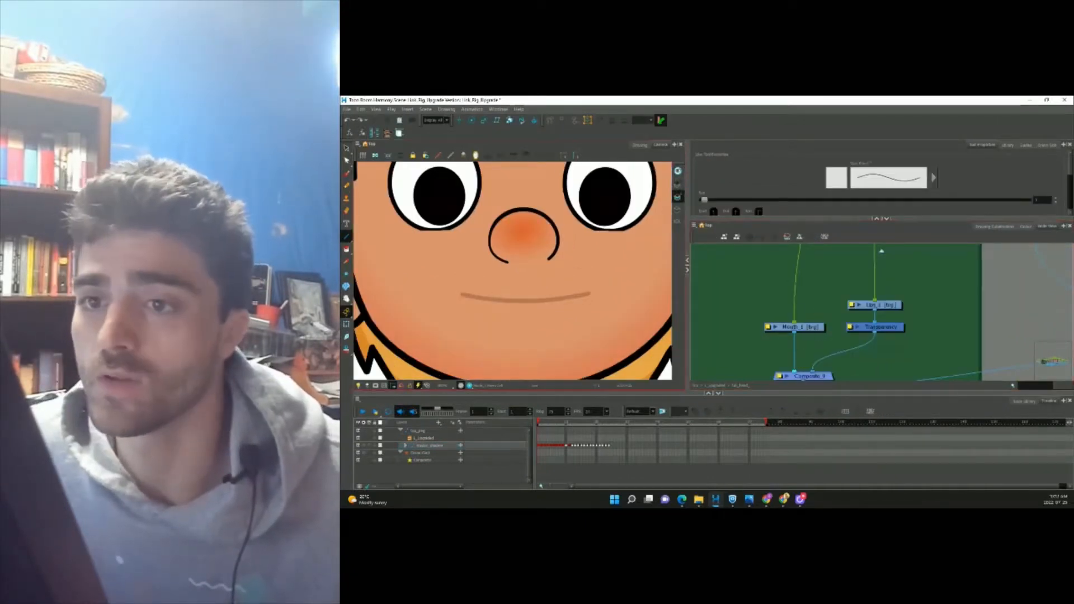
{"action": "left_click_drag", "start_coordinate": [462, 294], "coordinate": [590, 295]}
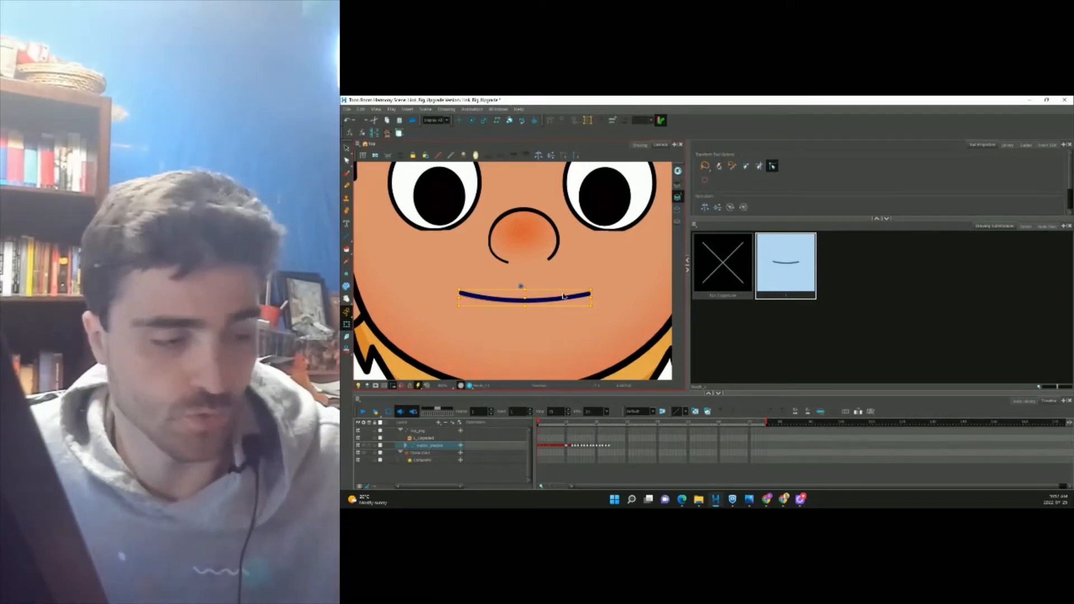
{"action": "key", "text": "ctrl+d"}
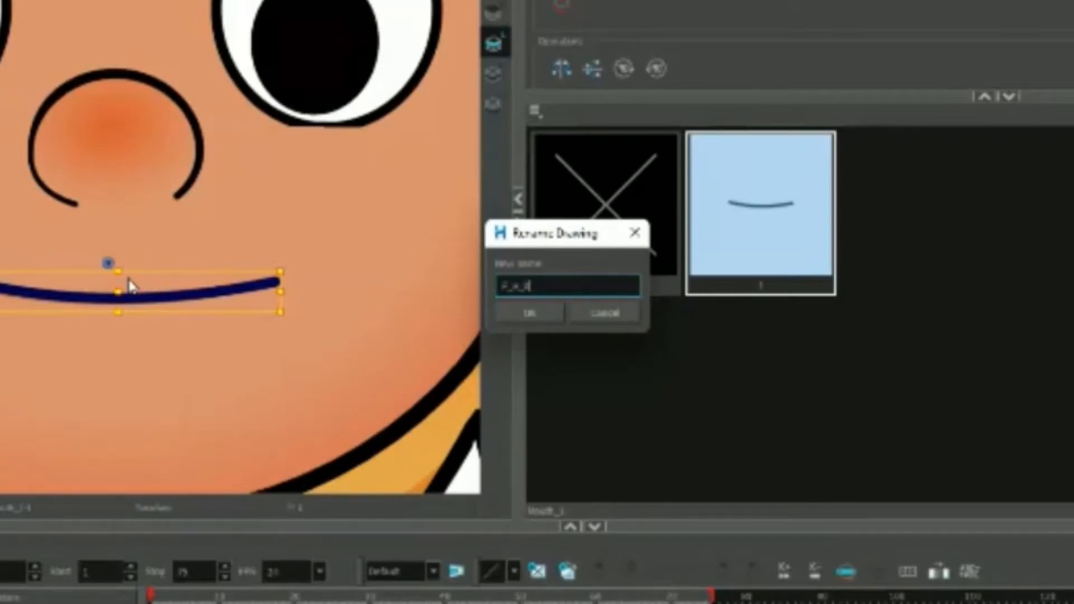
{"action": "key", "text": "Return"}
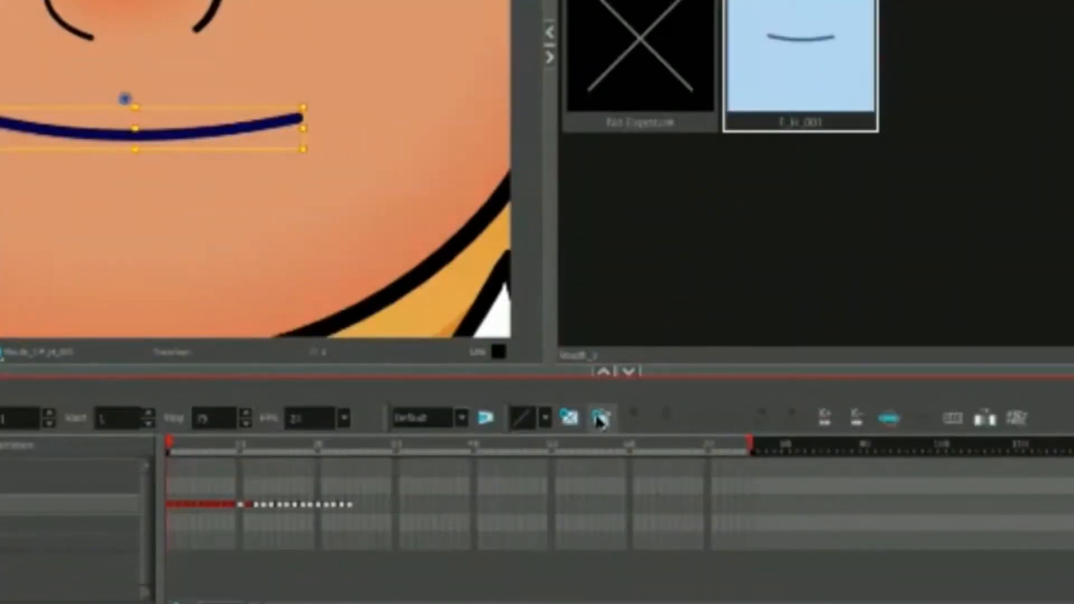
Duplicate the mouth drawing and name the copy F_A_001.
{"action": "left_click", "coordinate": [600, 421]}
{"action": "type", "text": "F"}
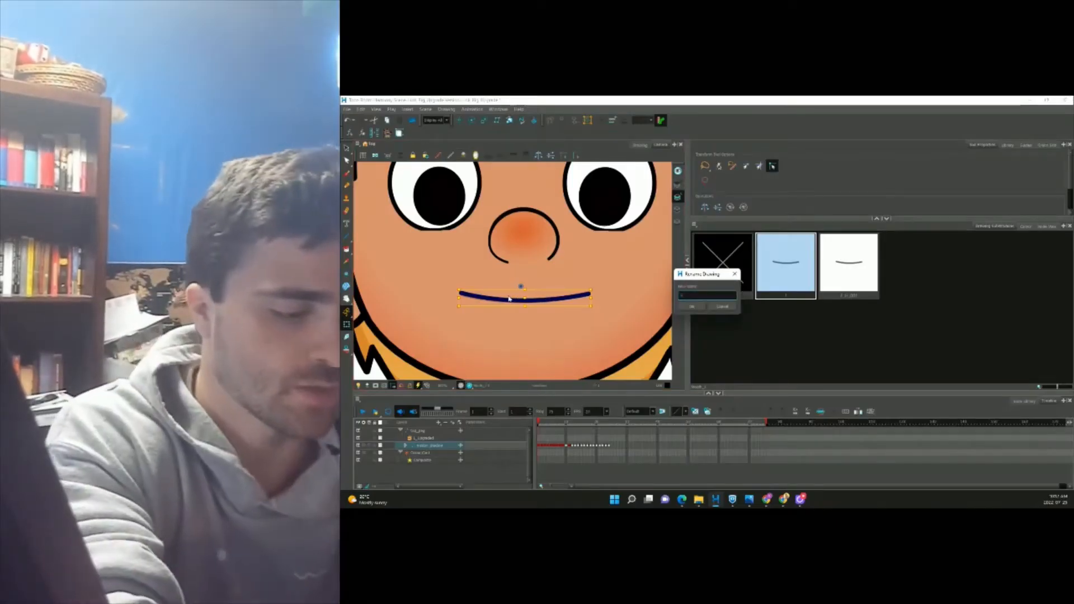
{"action": "type", "text": "_A_001"}
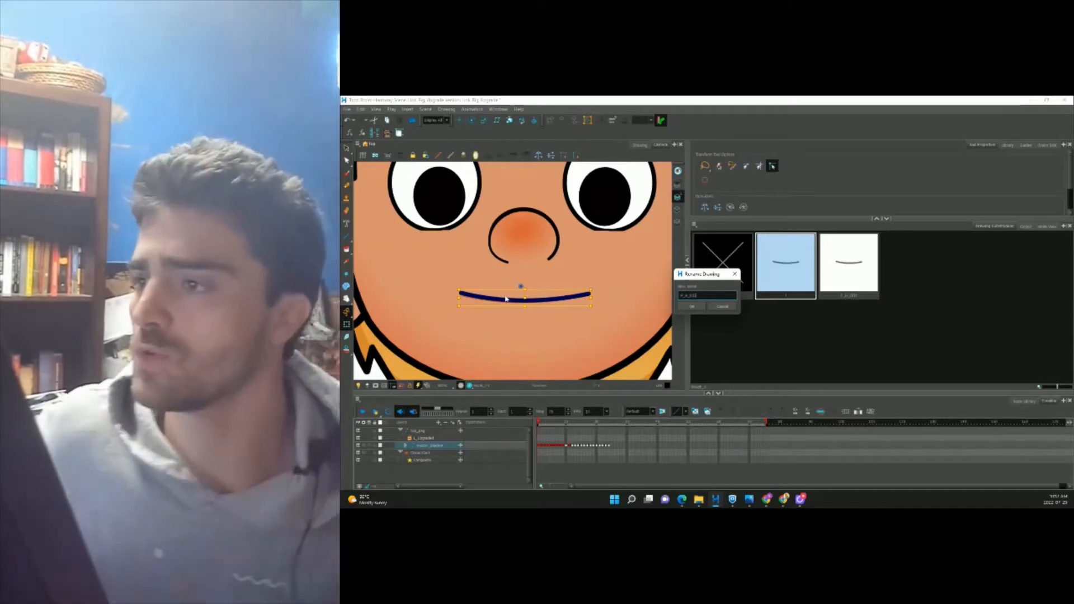
{"action": "left_click", "coordinate": [694, 307]}
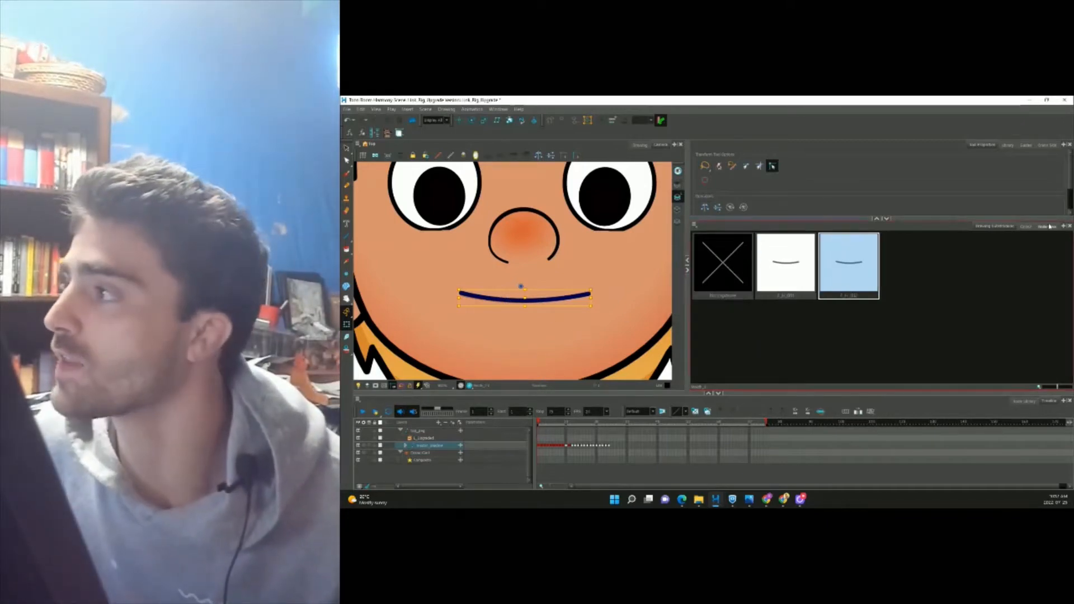
{"action": "left_click", "coordinate": [1048, 227]}
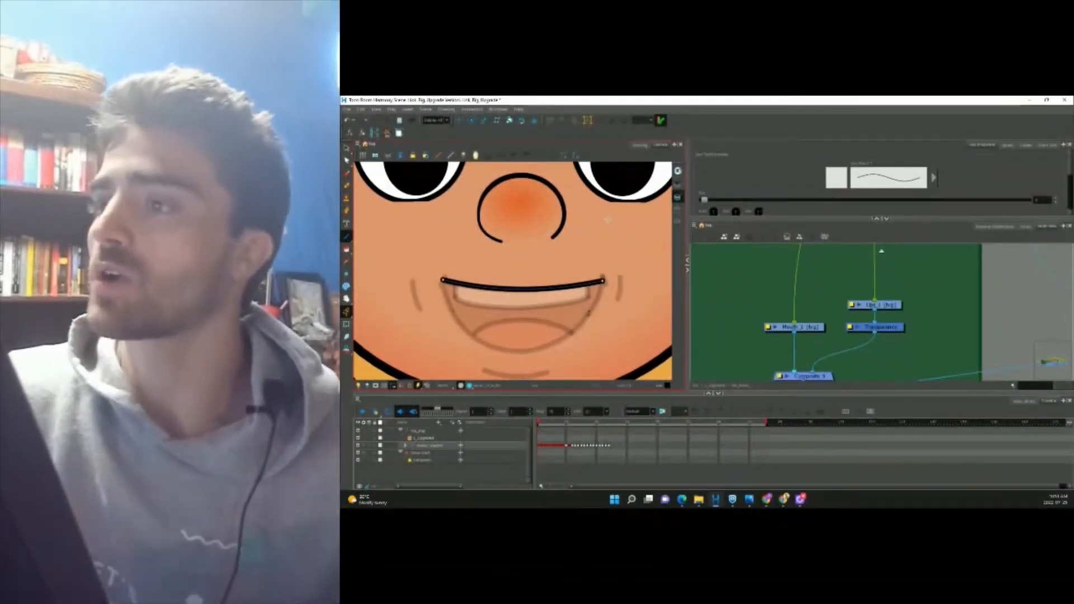
Draw a line between the mouth corners and reshape it into an open smile.
{"action": "mouse_move", "coordinate": [443, 284]}
{"action": "left_mouse_down"}
{"action": "mouse_move", "coordinate": [476, 328]}
{"action": "mouse_move", "coordinate": [603, 281]}
{"action": "left_mouse_up"}
{"action": "left_click_drag", "start_coordinate": [523, 286], "coordinate": [520, 351]}
{"action": "key", "text": "alt+q"}
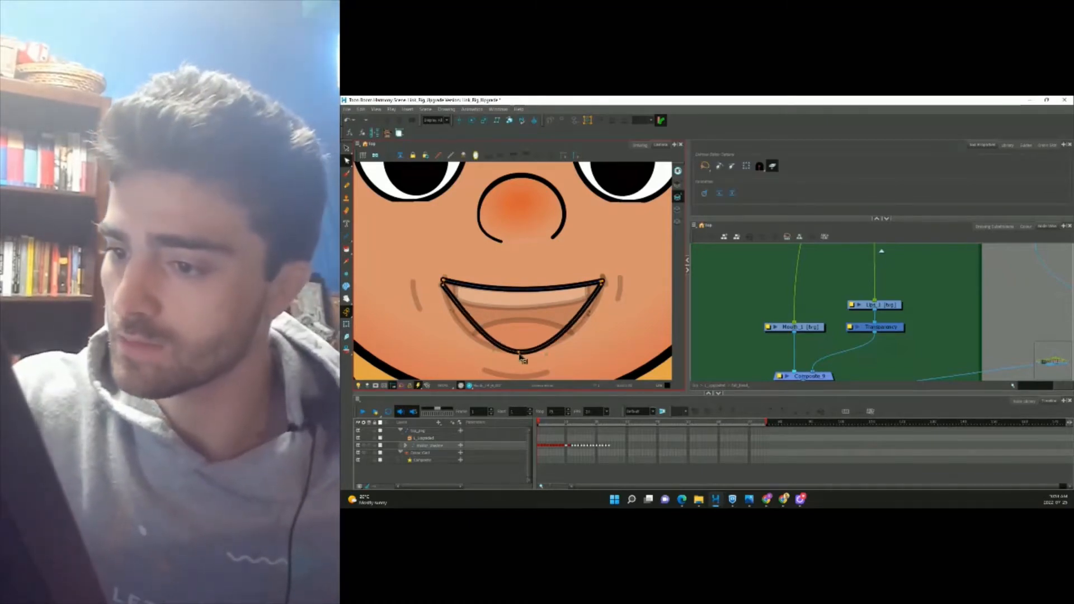
{"action": "left_click_drag", "start_coordinate": [473, 323], "coordinate": [462, 326]}
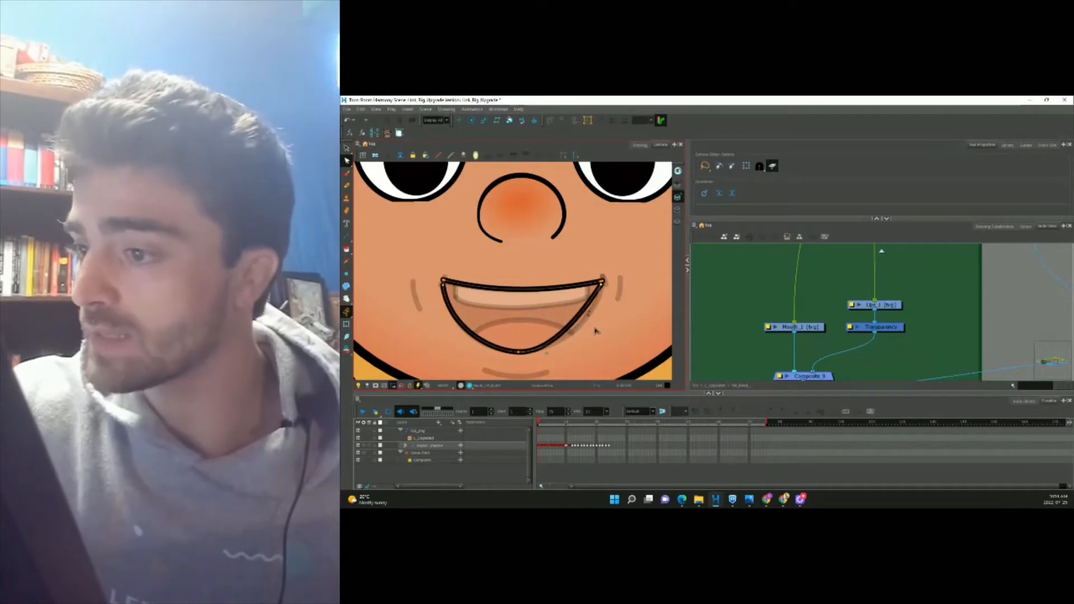
{"action": "left_click", "coordinate": [602, 286]}
{"action": "left_click_drag", "start_coordinate": [602, 281], "coordinate": [599, 273]}
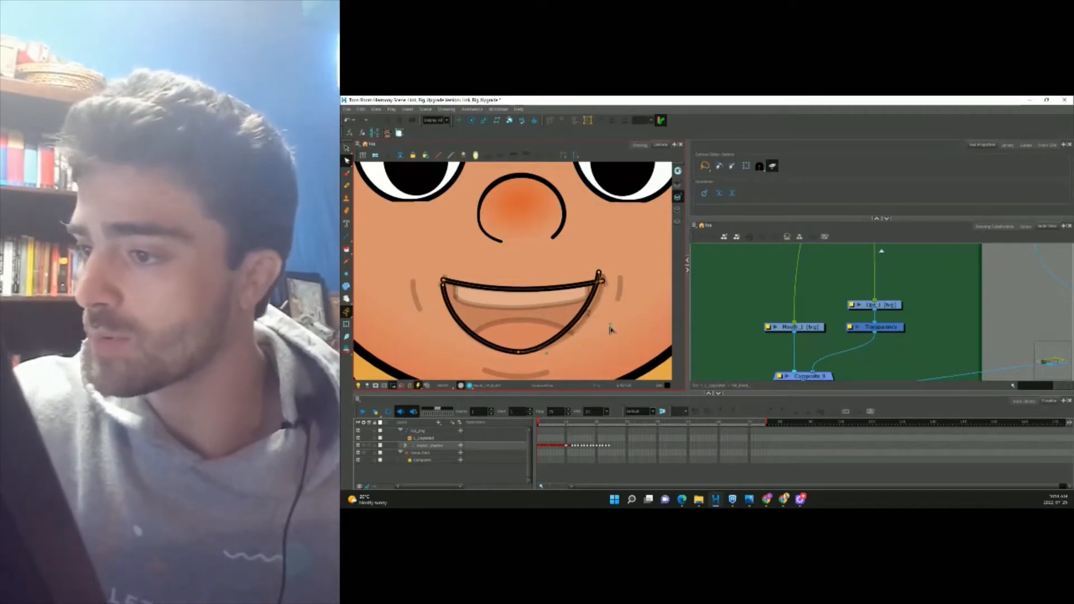
{"action": "left_click_drag", "start_coordinate": [610, 330], "coordinate": [611, 330]}
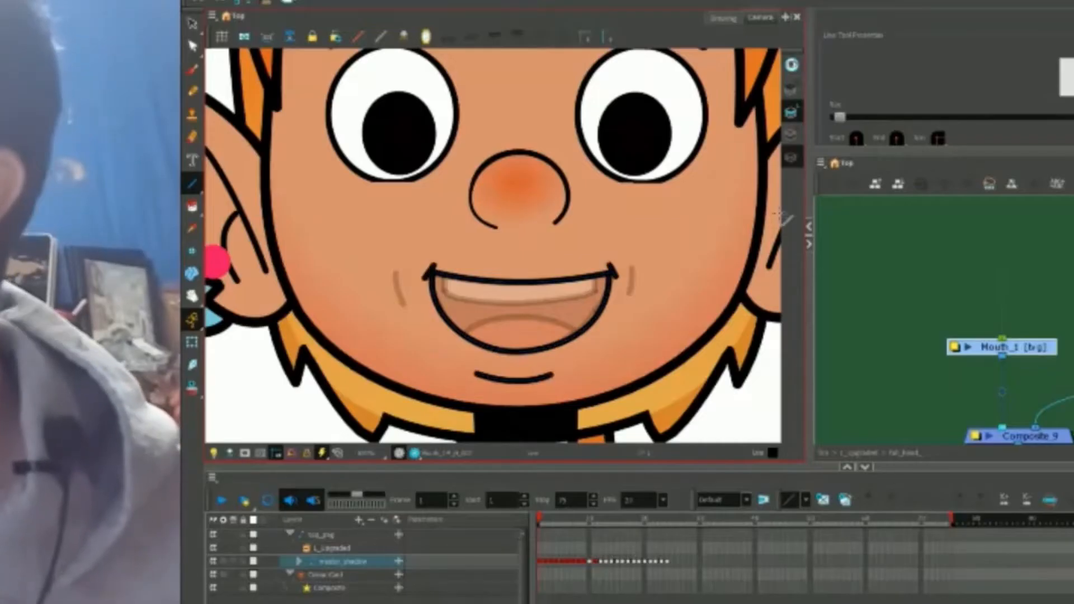
On the Underlay Art, draw an ellipse tongue over the lower mouth.
{"action": "left_click", "coordinate": [785, 157]}
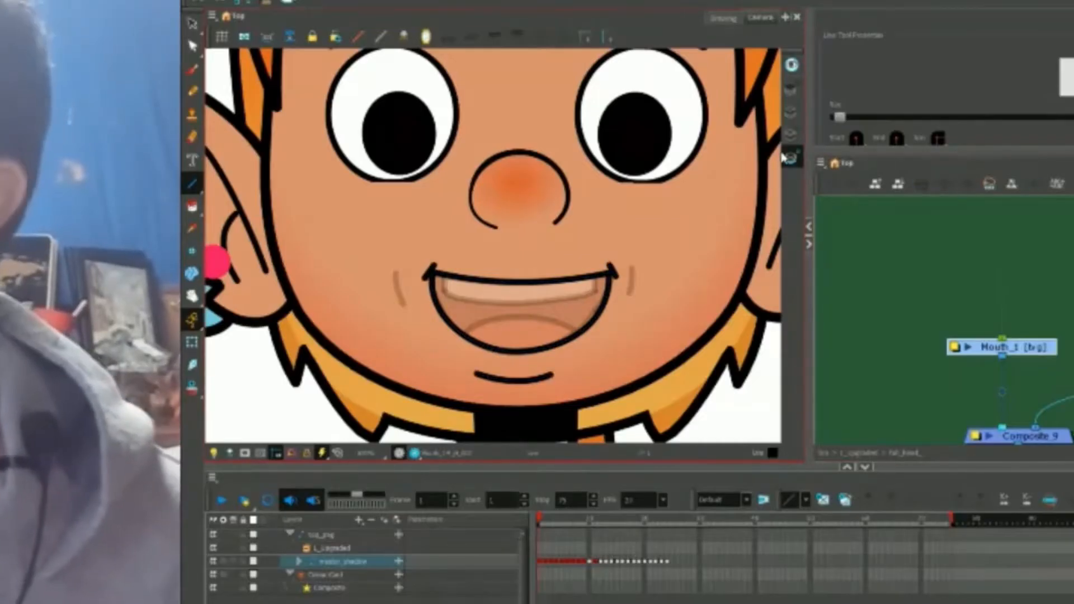
{"action": "left_click", "coordinate": [192, 183]}
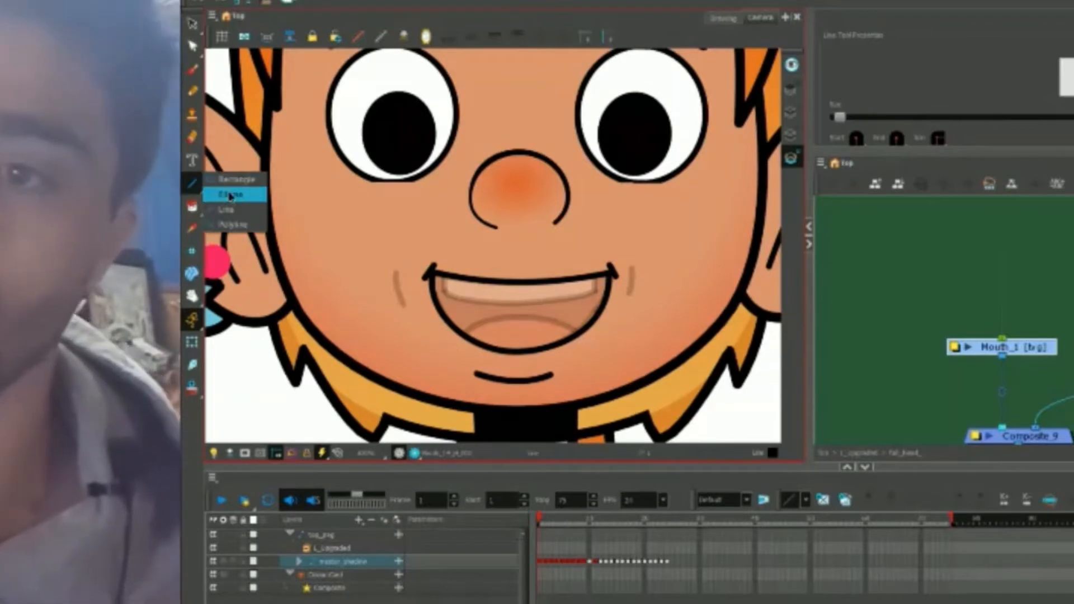
{"action": "left_click", "coordinate": [230, 196]}
{"action": "mouse_move", "coordinate": [456, 318]}
{"action": "left_mouse_down"}
{"action": "mouse_move", "coordinate": [479, 336]}
{"action": "mouse_move", "coordinate": [580, 363]}
{"action": "left_mouse_up"}
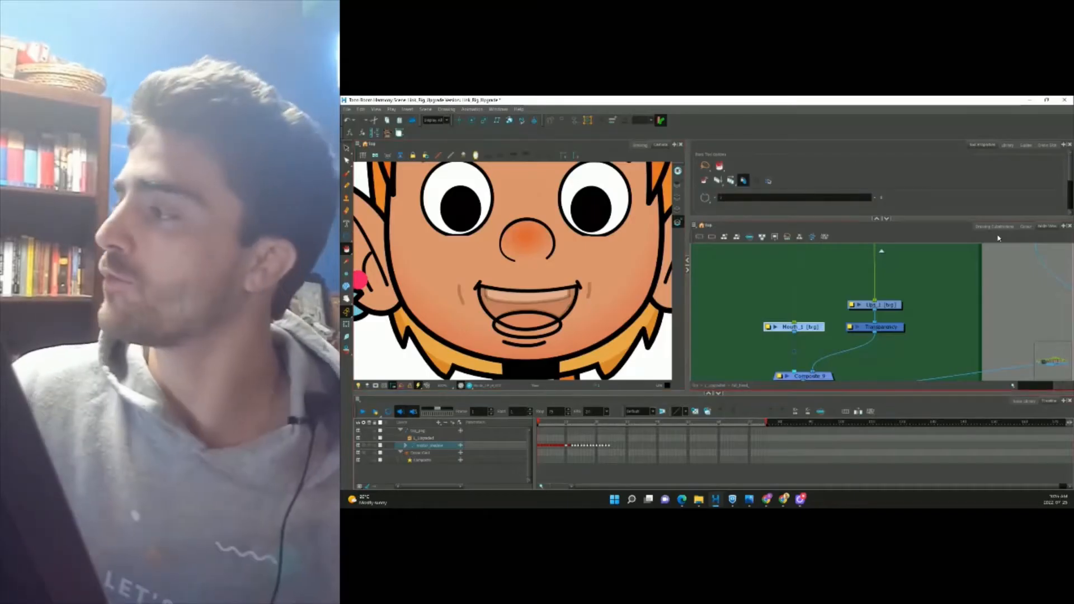
Fill the tongue with Brown, draw a teeth rectangle, and fill the interior with the inside mouth colour.
{"action": "left_click", "coordinate": [1028, 227]}
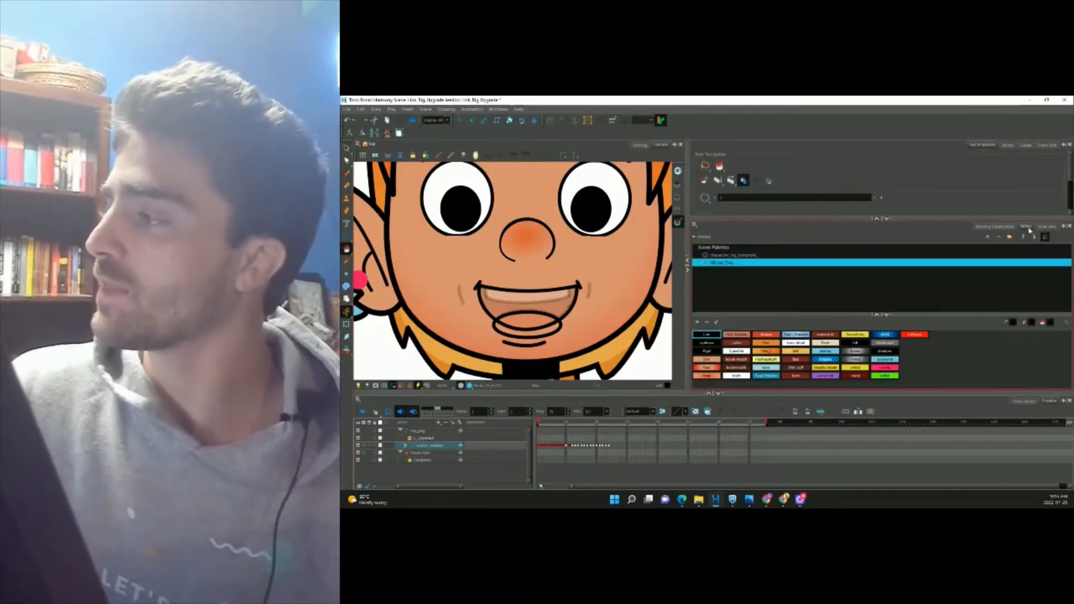
{"action": "left_click", "coordinate": [767, 335]}
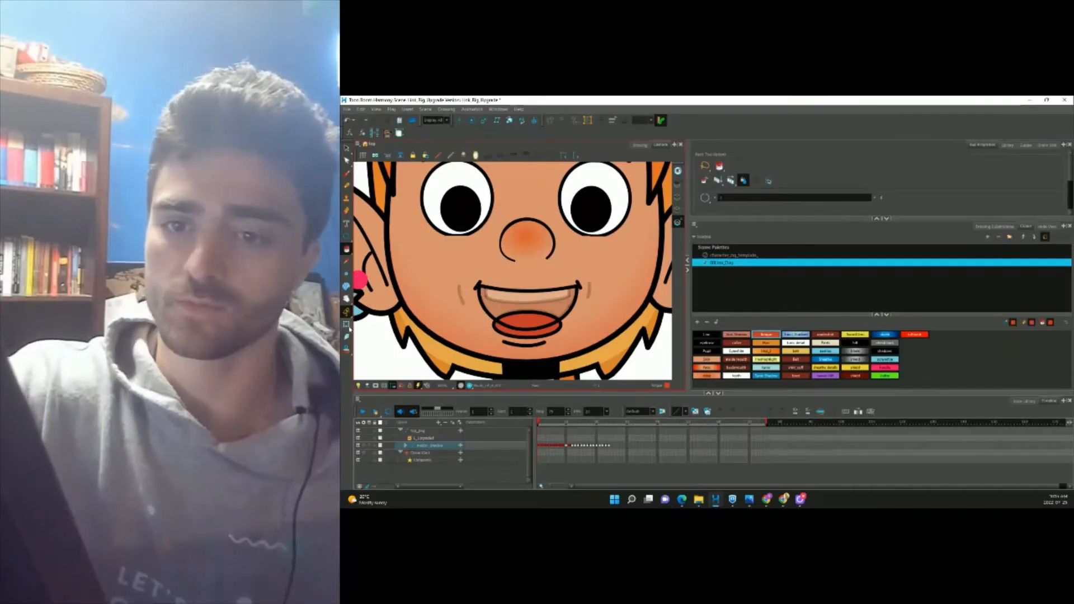
{"action": "key", "text": "shift+t"}
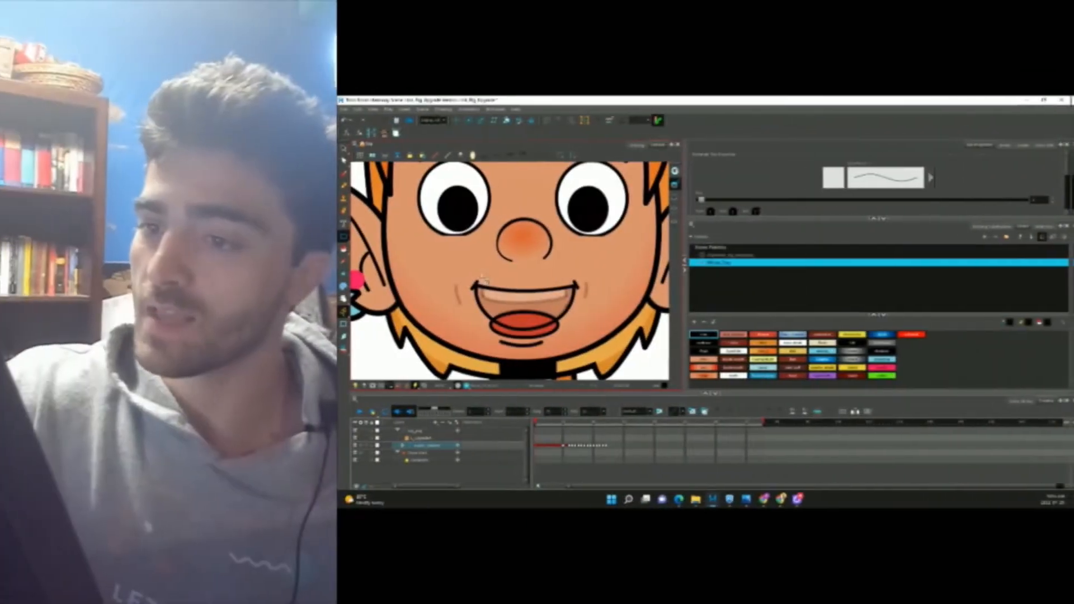
{"action": "mouse_move", "coordinate": [485, 277]}
{"action": "left_mouse_down"}
{"action": "mouse_move", "coordinate": [498, 291]}
{"action": "mouse_move", "coordinate": [548, 295]}
{"action": "left_mouse_up"}
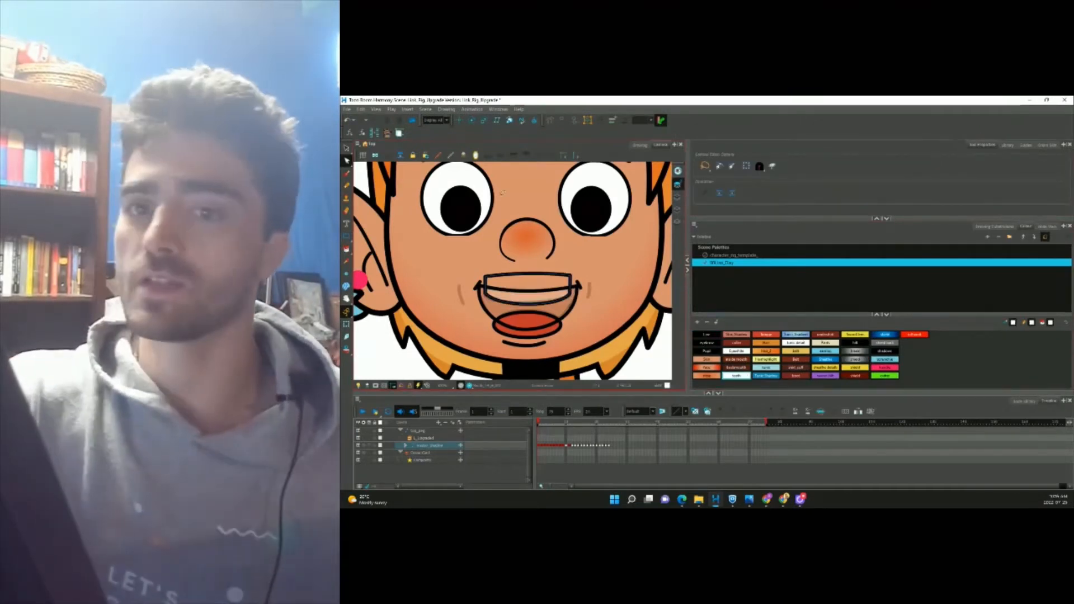
{"action": "key", "text": "alt+i"}
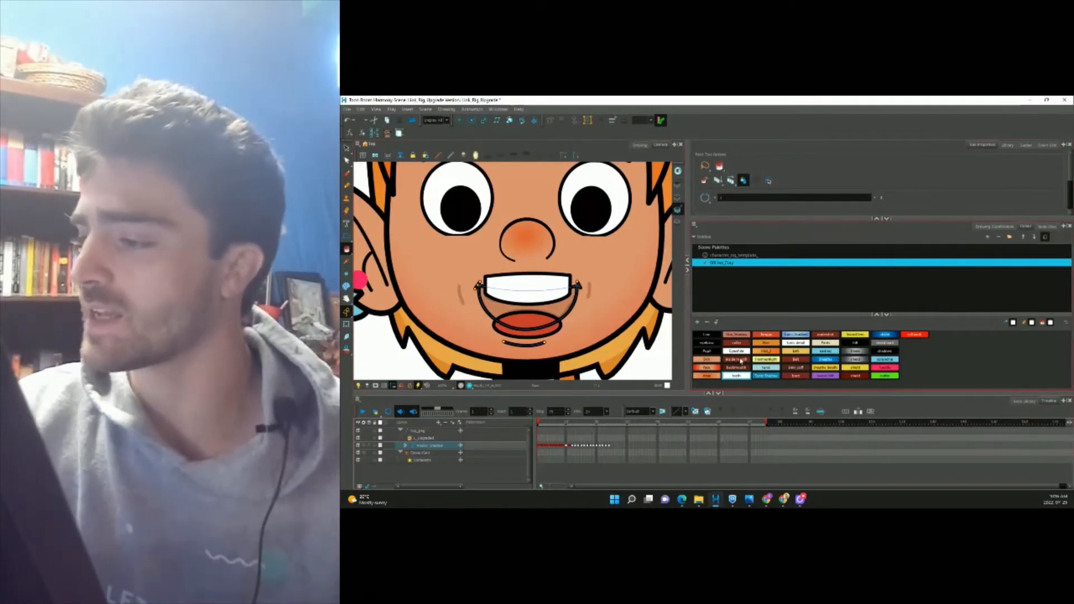
{"action": "left_click", "coordinate": [738, 360]}
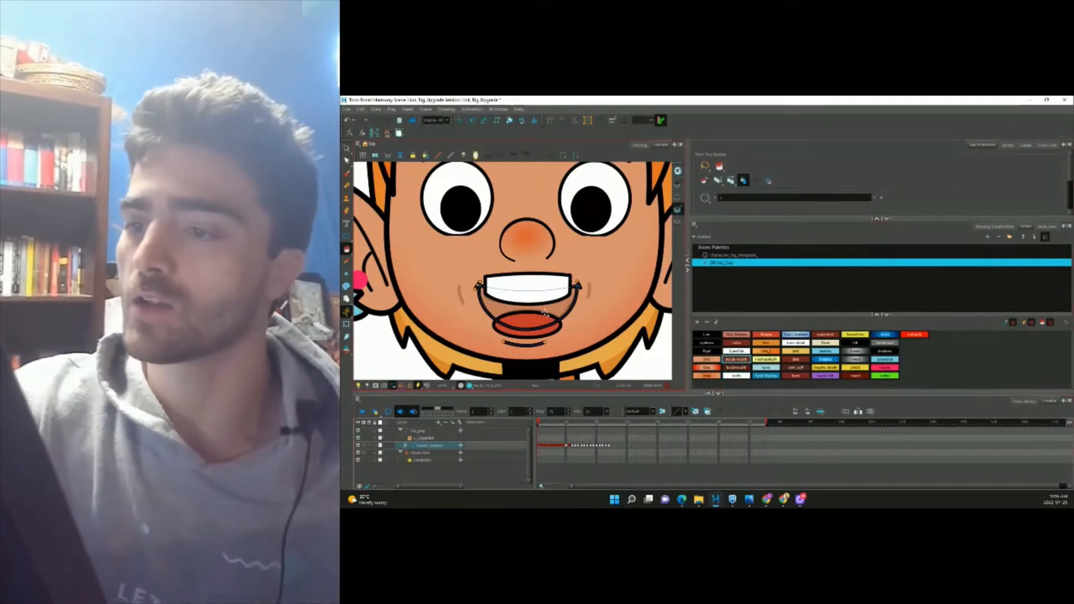
Toggle the mouth's Overlay, Line, Colour and Underlay art layers to check the colouring.
{"action": "scroll", "coordinate": [547, 319], "scroll_direction": "down", "scroll_amount": 3}
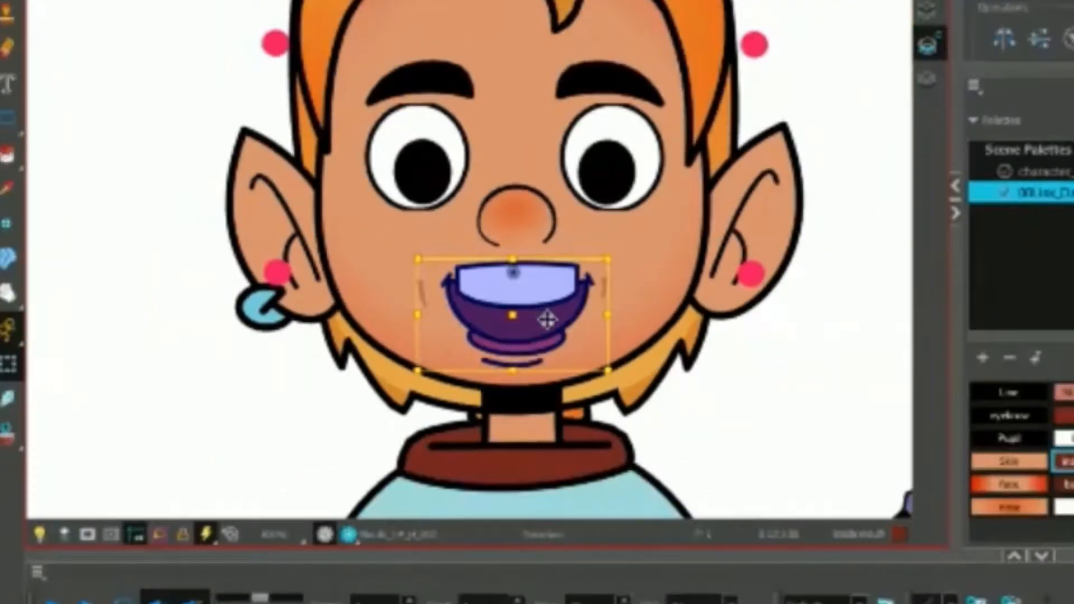
{"action": "scroll", "coordinate": [544, 318], "scroll_direction": "up", "scroll_amount": 3}
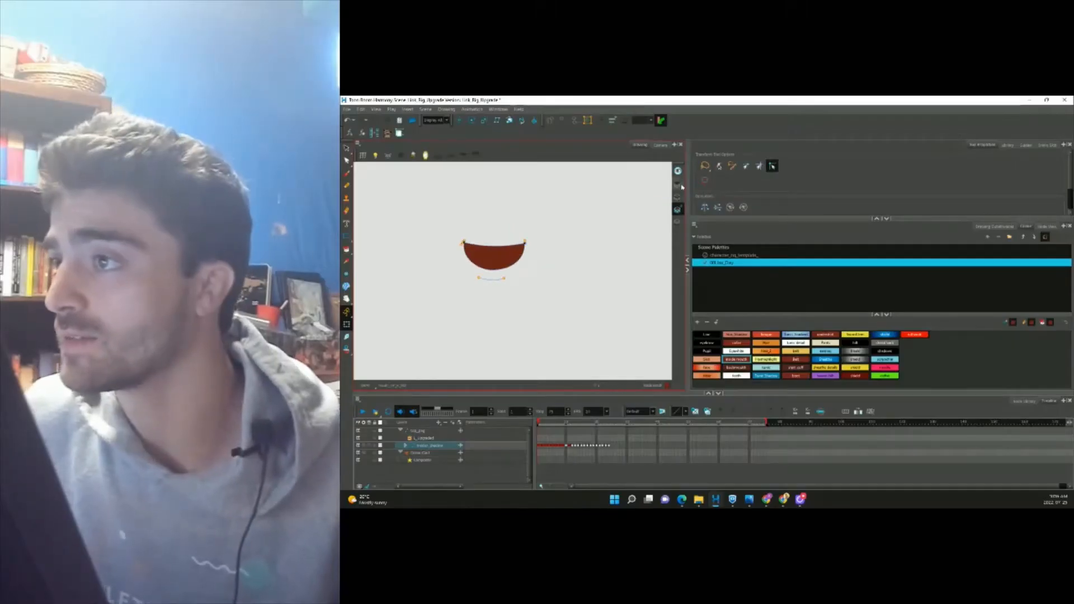
{"action": "left_click", "coordinate": [680, 185]}
{"action": "scroll", "coordinate": [487, 243], "scroll_direction": "up", "scroll_amount": 2}
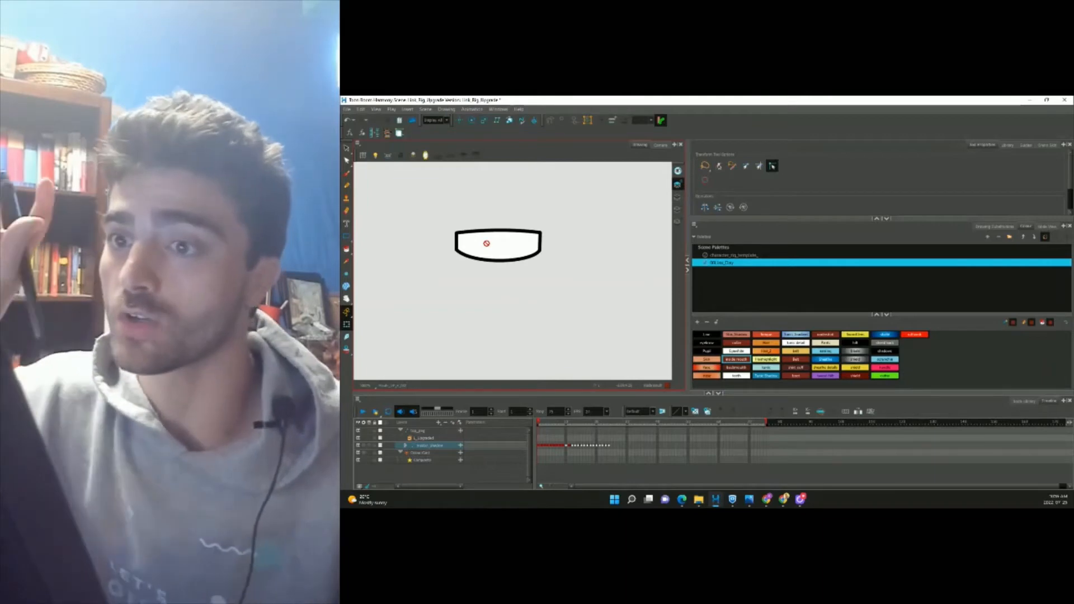
{"action": "left_click", "coordinate": [679, 197]}
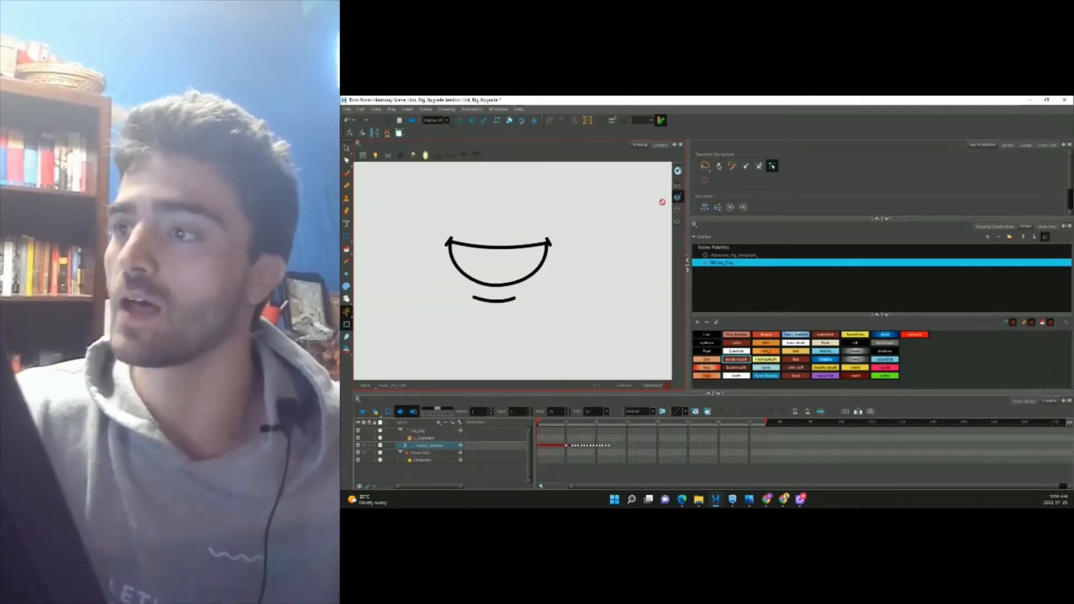
{"action": "left_click", "coordinate": [677, 210]}
{"action": "left_click", "coordinate": [677, 222]}
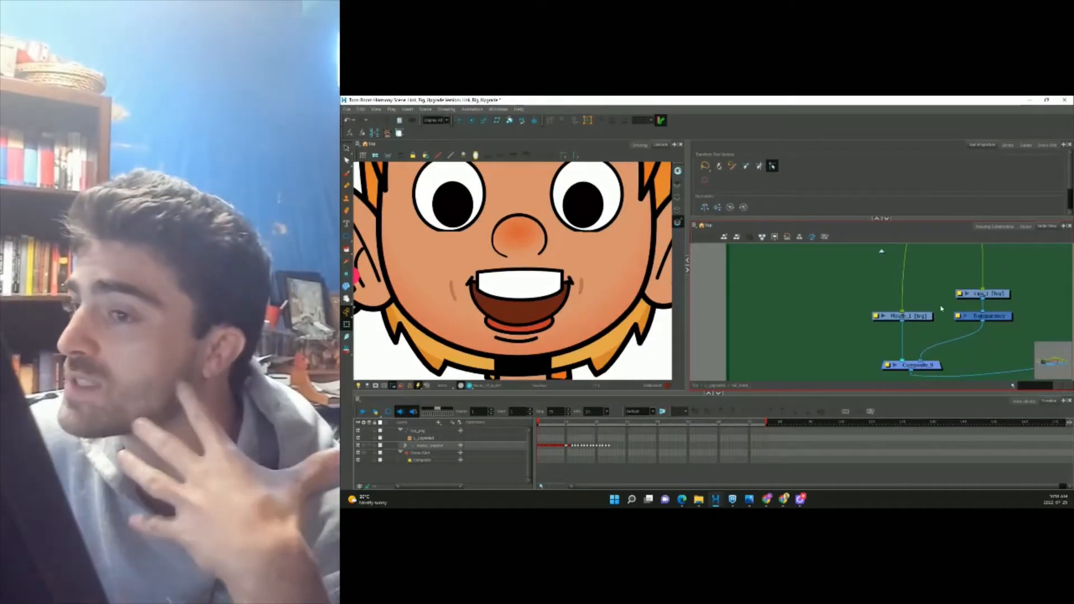
Shift the Lips_1 and Transparency nodes aside and paste two mouth copies as Mouth_2 and Mouth_3.
{"action": "left_click", "coordinate": [544, 304]}
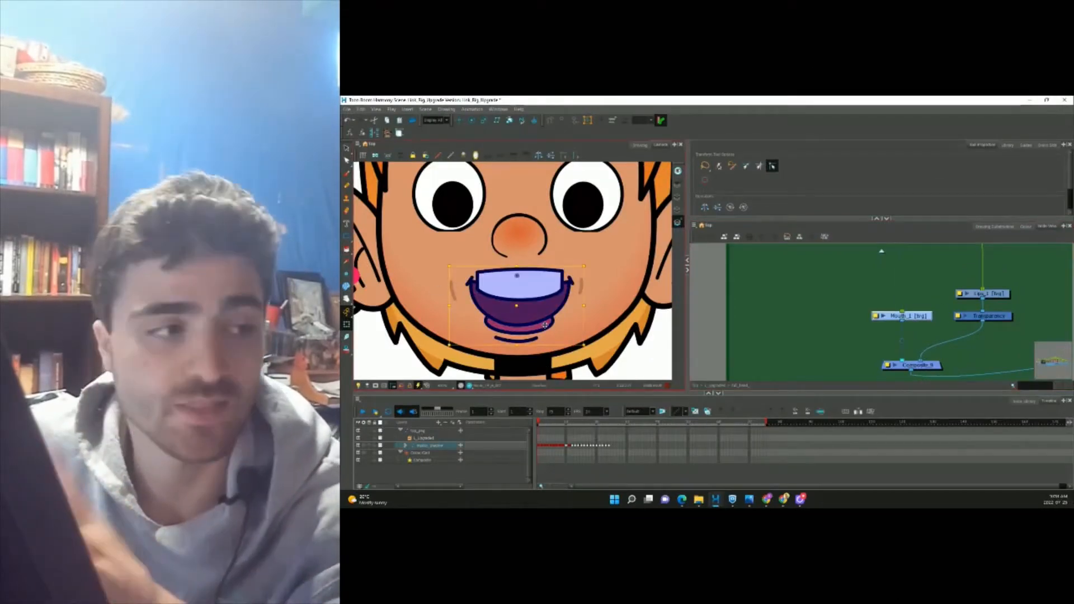
{"action": "left_click", "coordinate": [998, 318]}
{"action": "left_click_drag", "start_coordinate": [998, 318], "coordinate": [1041, 321]}
{"action": "left_click", "coordinate": [959, 314]}
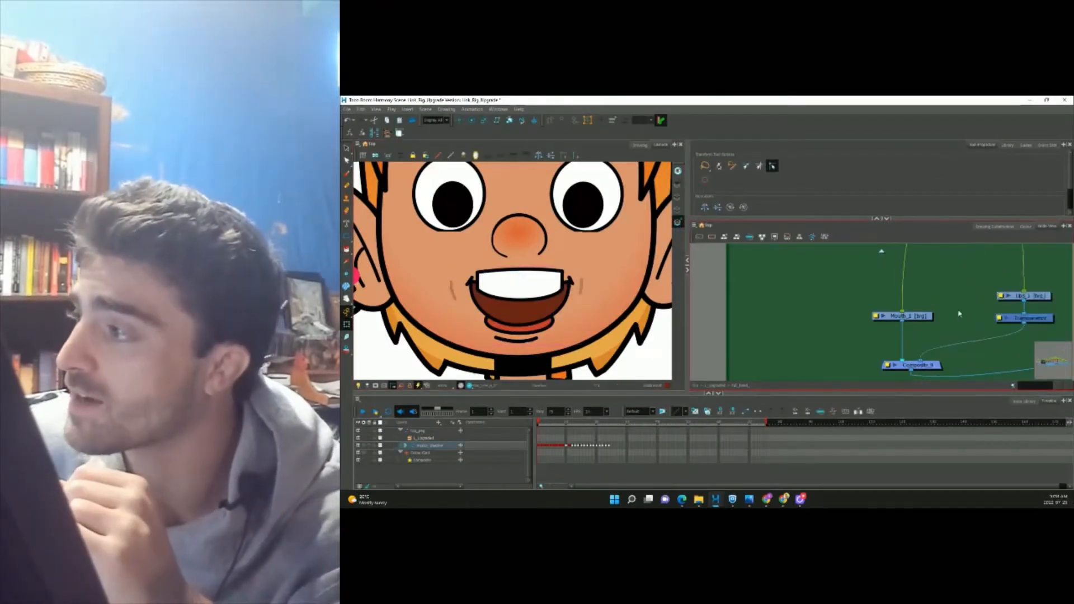
{"action": "scroll", "coordinate": [932, 316], "scroll_direction": "up", "scroll_amount": 1}
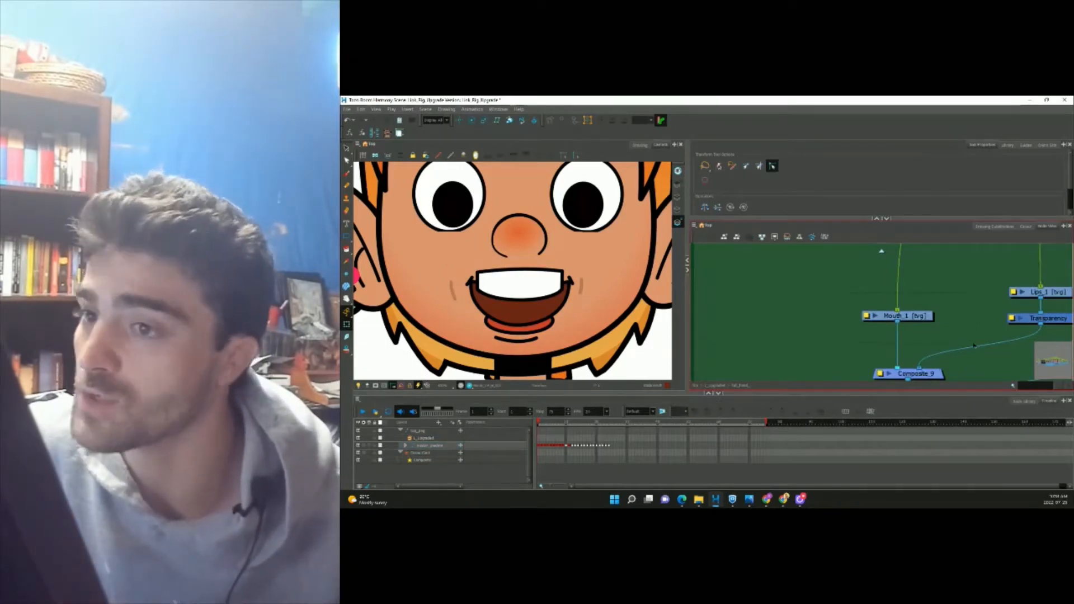
{"action": "left_click", "coordinate": [541, 289]}
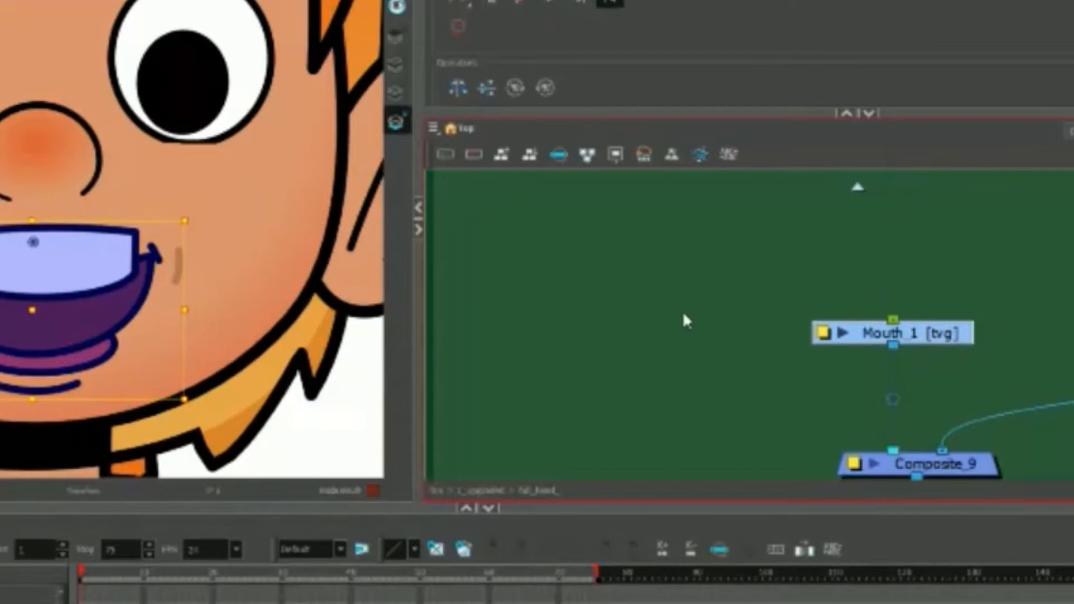
{"action": "left_click", "coordinate": [687, 320]}
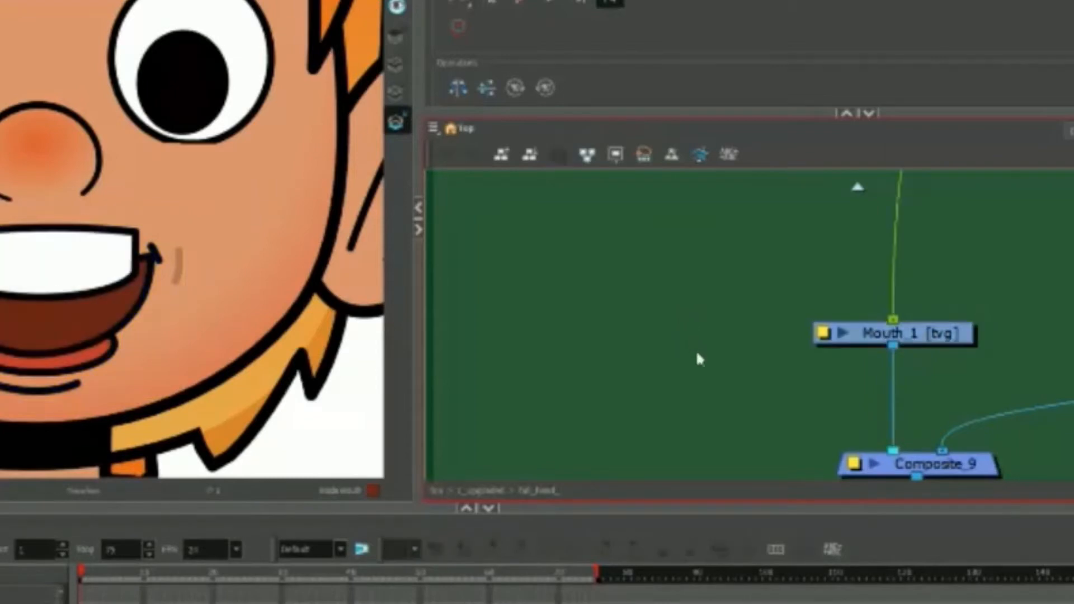
{"action": "key", "text": "ctrl+v"}
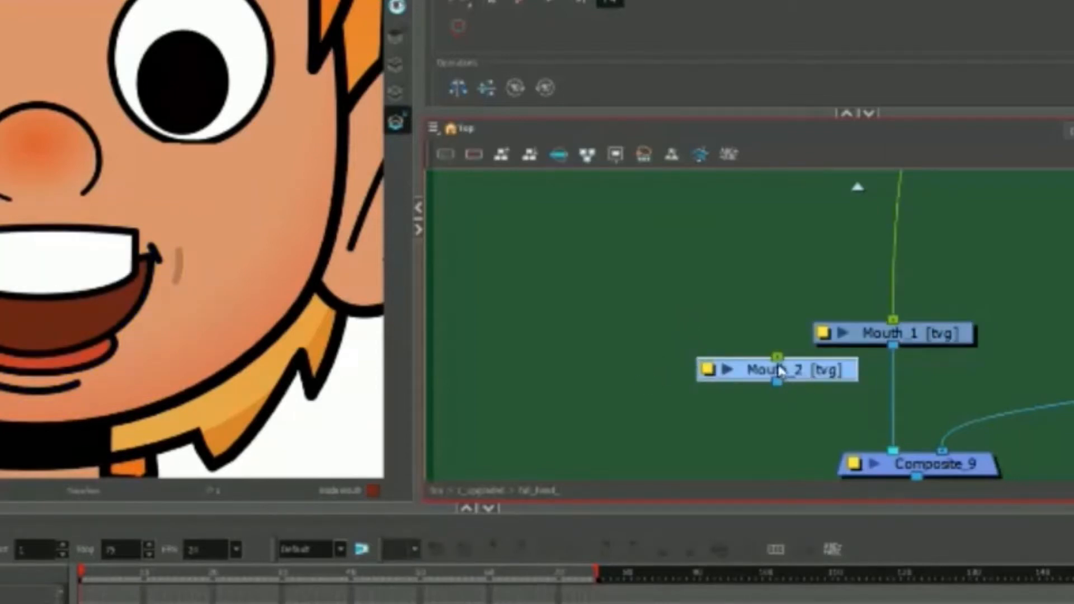
{"action": "key", "text": "ctrl+v"}
Line up Mouth_1, Mouth_2 and Mouth_3 in a level row.
{"action": "left_click_drag", "start_coordinate": [890, 391], "coordinate": [531, 342]}
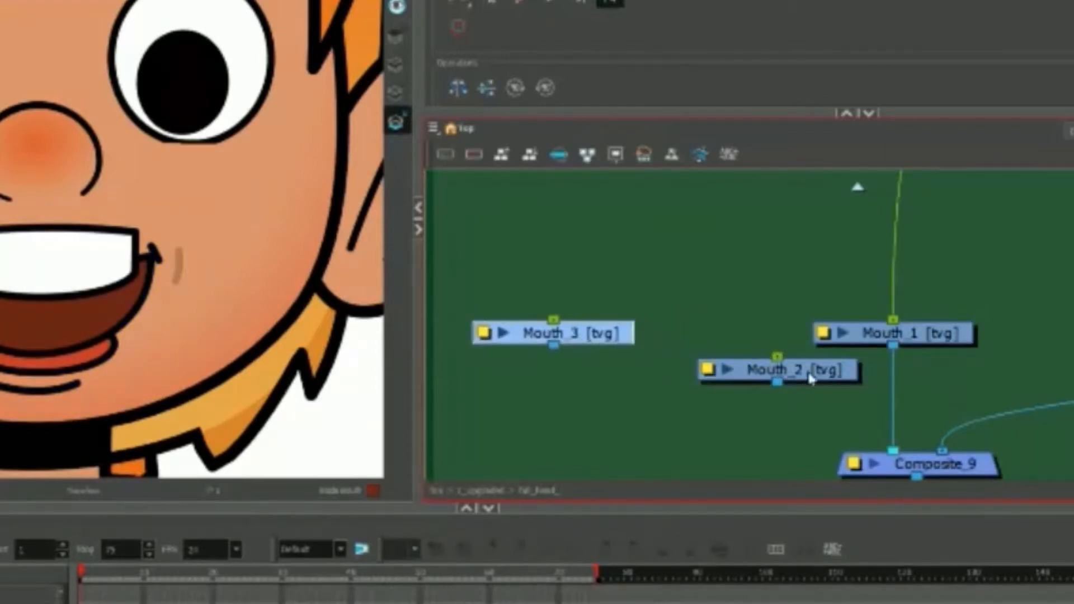
{"action": "left_click_drag", "start_coordinate": [832, 387], "coordinate": [779, 351]}
{"action": "left_click_drag", "start_coordinate": [938, 340], "coordinate": [972, 340]}
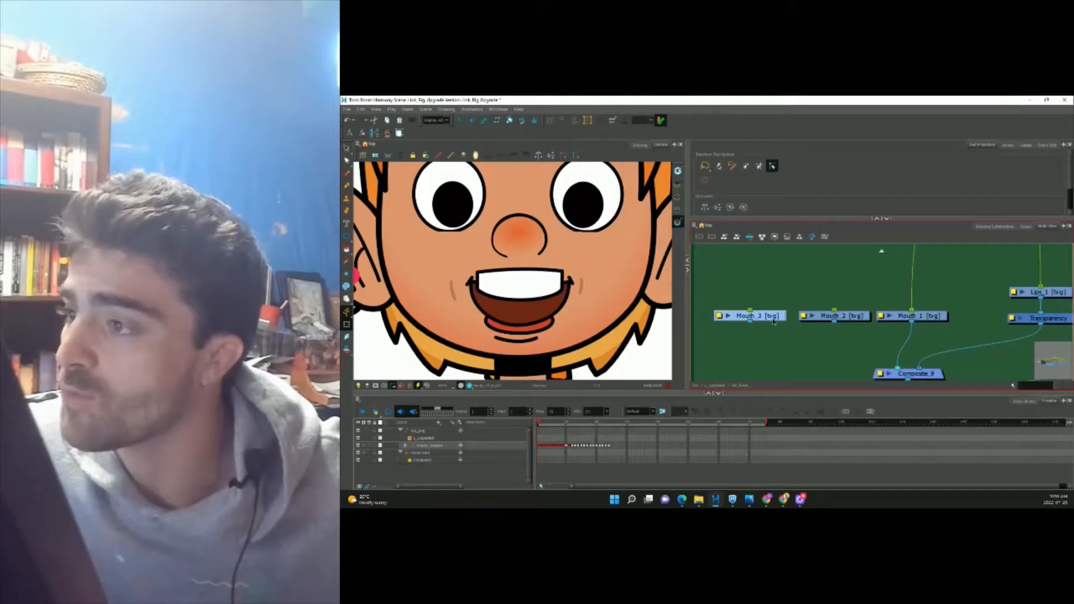
{"action": "left_click_drag", "start_coordinate": [774, 317], "coordinate": [772, 325]}
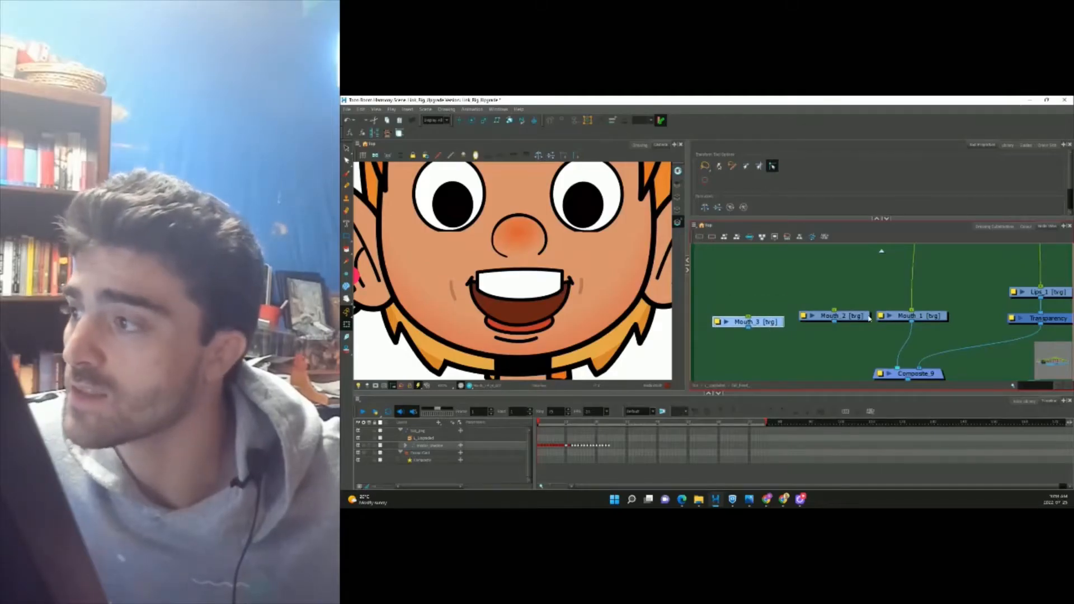
{"action": "left_click", "coordinate": [854, 318]}
{"action": "left_click_drag", "start_coordinate": [854, 319], "coordinate": [853, 332]}
{"action": "left_click_drag", "start_coordinate": [942, 317], "coordinate": [934, 323]}
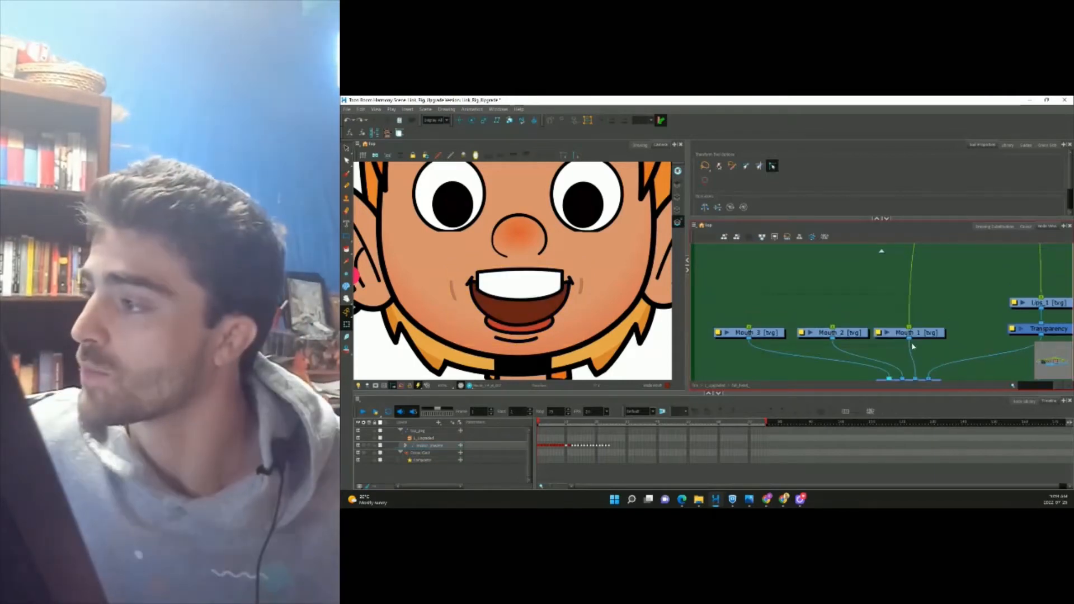
Give each of the three Mouth nodes its own peg with Ctrl+P.
{"action": "left_click_drag", "start_coordinate": [706, 307], "coordinate": [903, 347]}
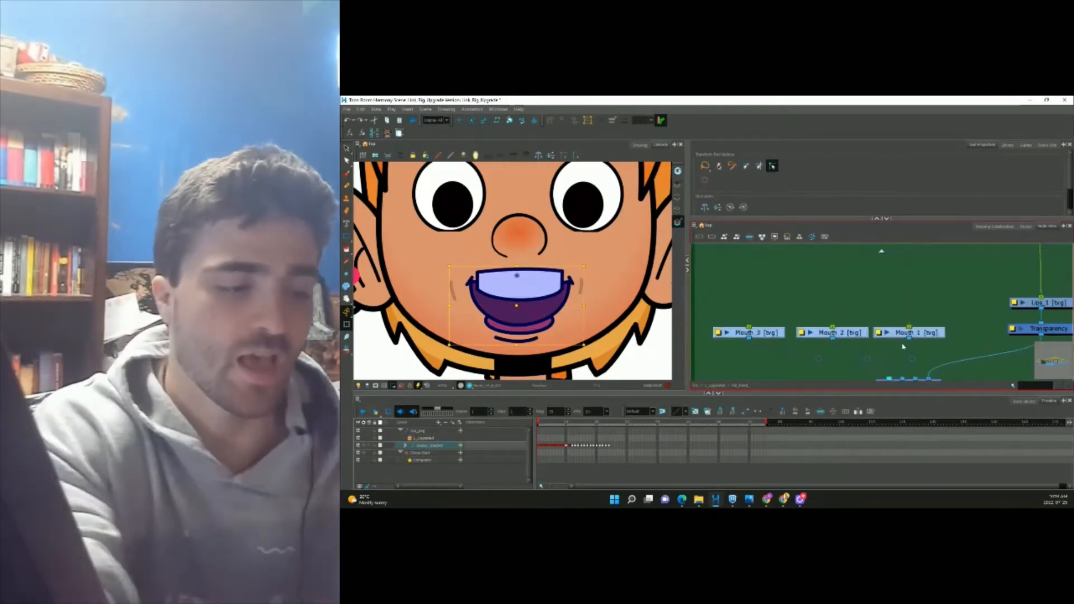
{"action": "key", "text": "ctrl+p"}
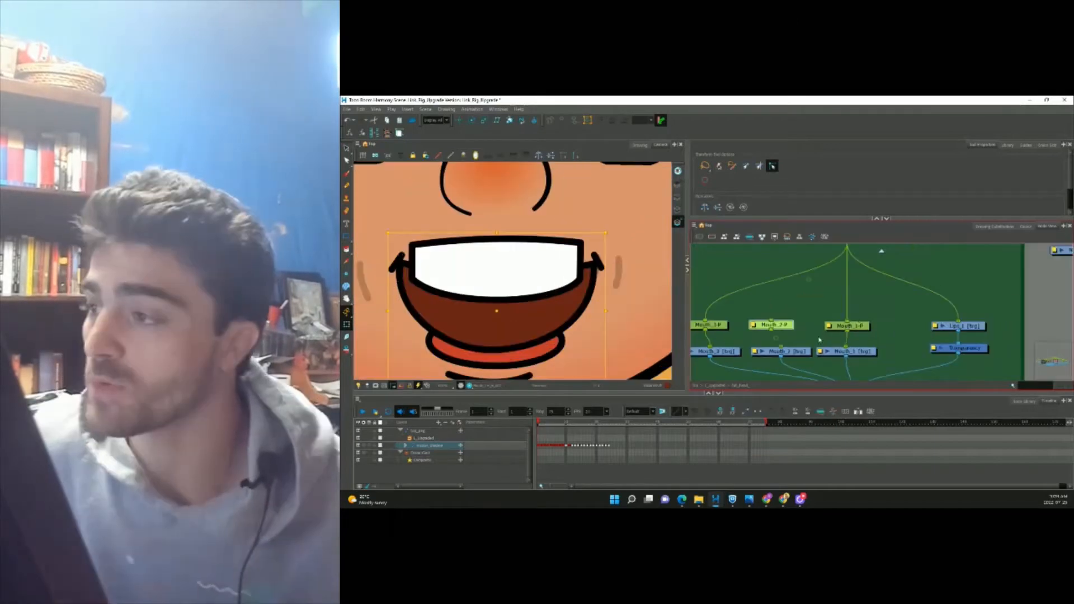
{"action": "scroll", "coordinate": [856, 324], "scroll_direction": "down", "scroll_amount": 2}
{"action": "scroll", "coordinate": [801, 349], "scroll_direction": "up", "scroll_amount": 2}
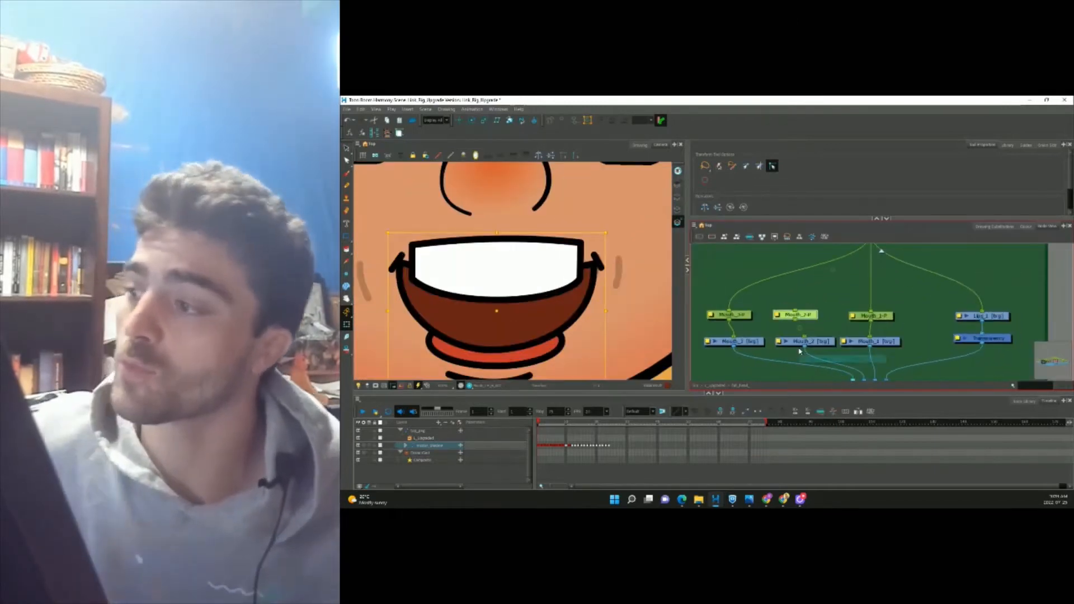
{"action": "left_click", "coordinate": [878, 343]}
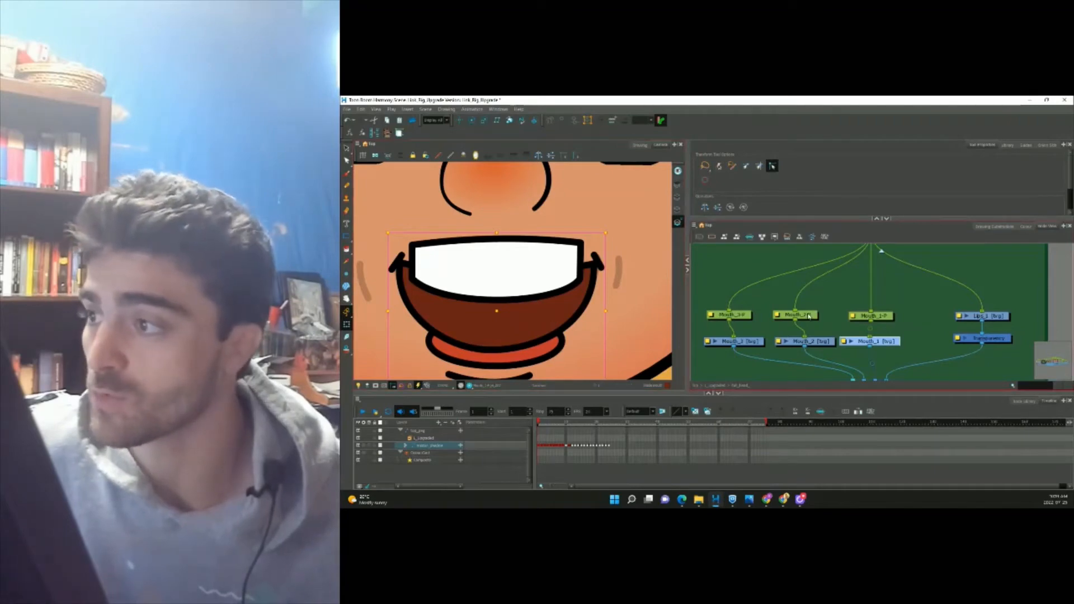
{"action": "left_click", "coordinate": [551, 269]}
Drag Mouth_2 right and Mouth_3 left to show the mouth drawings side by side.
{"action": "left_click_drag", "start_coordinate": [494, 311], "coordinate": [586, 316]}
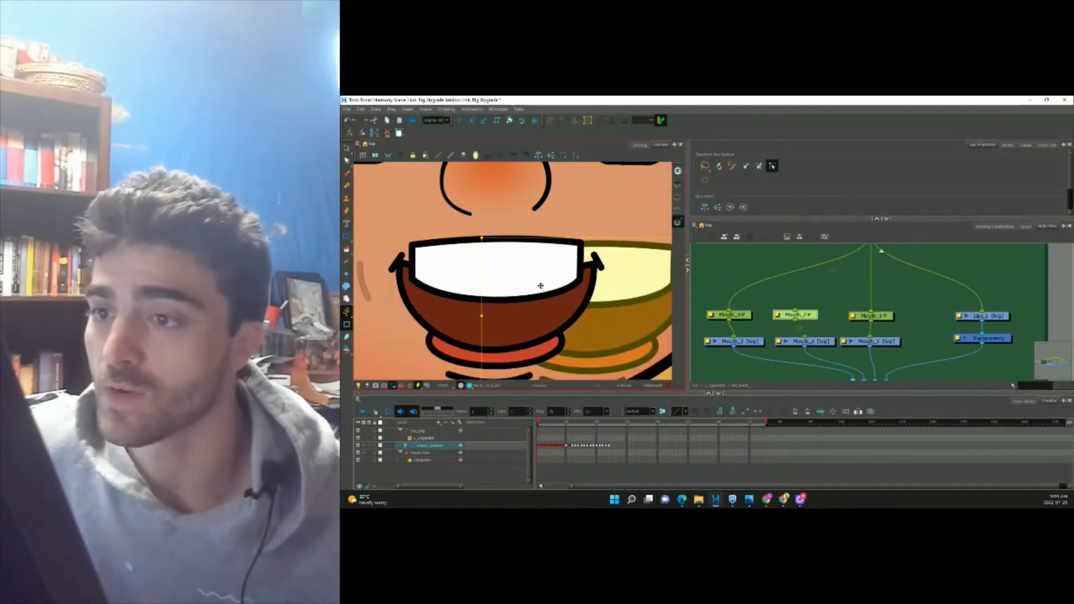
{"action": "scroll", "coordinate": [530, 286], "scroll_direction": "down", "scroll_amount": 2}
{"action": "left_click", "coordinate": [515, 301]}
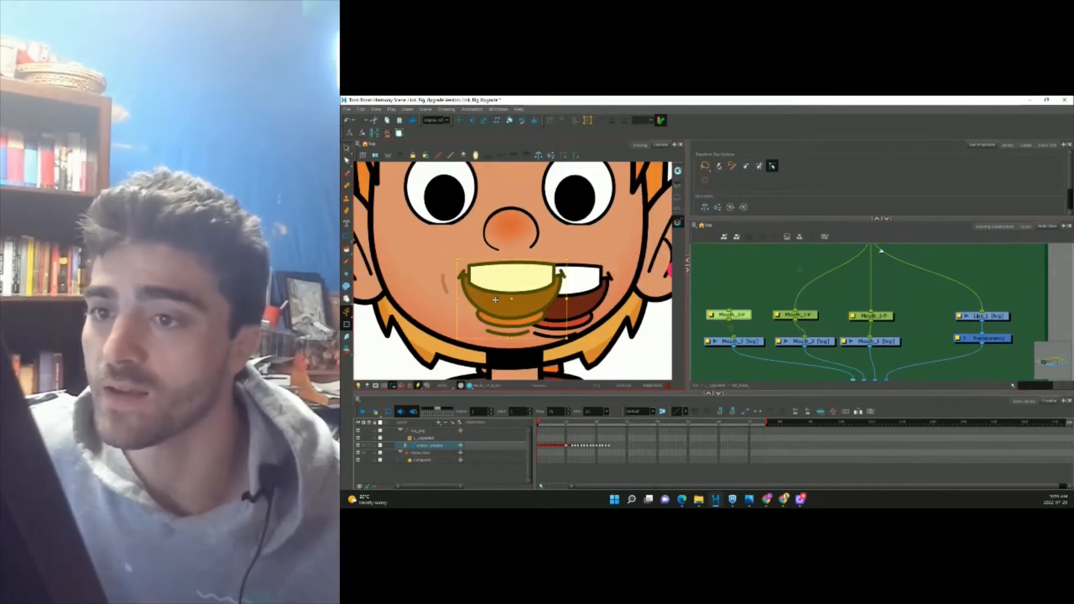
{"action": "left_click_drag", "start_coordinate": [495, 300], "coordinate": [413, 301]}
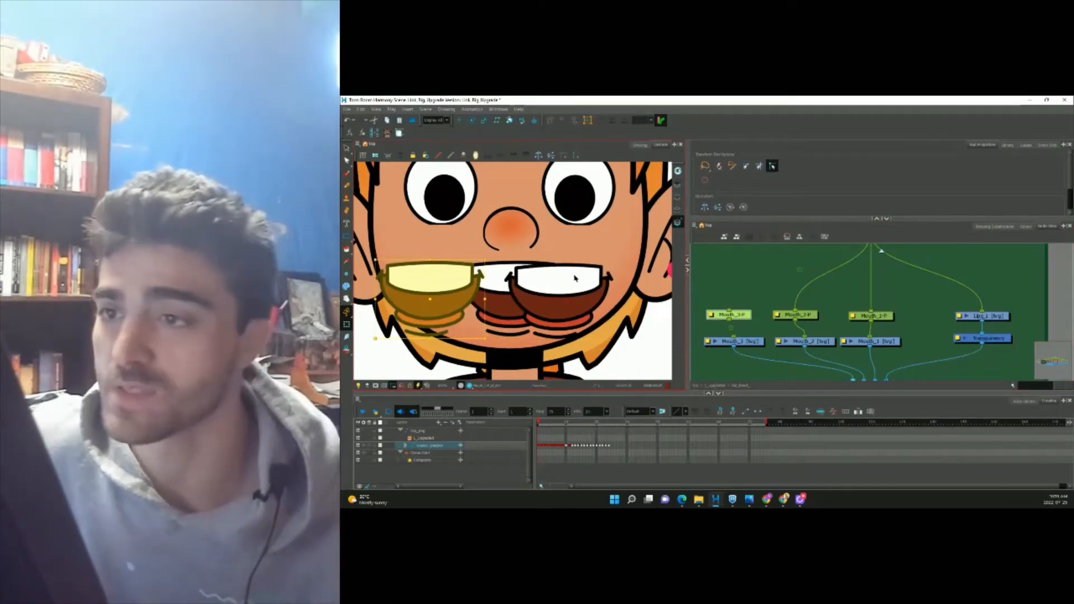
{"action": "left_click", "coordinate": [575, 278]}
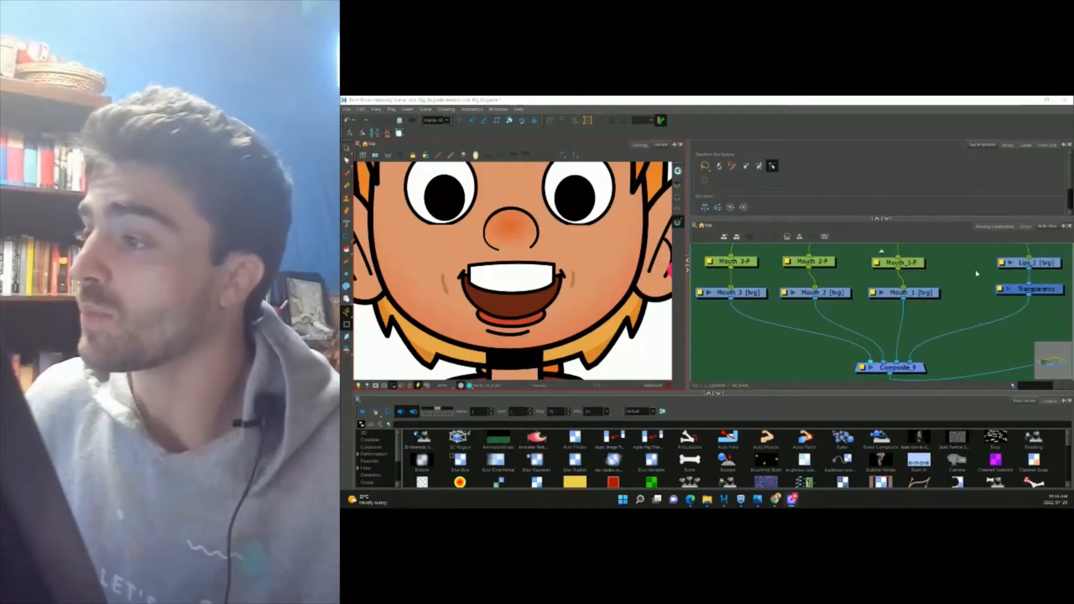
Search the Node Library for overlay and insert an Overlay-Layer beneath Mouth_3.
{"action": "left_click", "coordinate": [751, 297]}
{"action": "left_click", "coordinate": [812, 297]}
{"action": "left_click", "coordinate": [899, 296]}
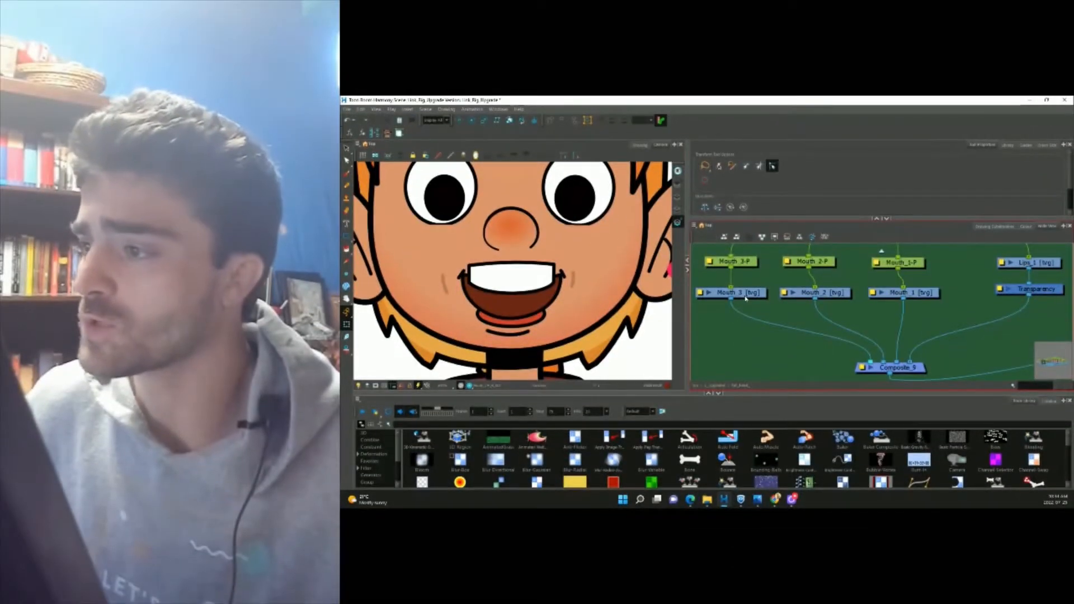
{"action": "left_click", "coordinate": [734, 296]}
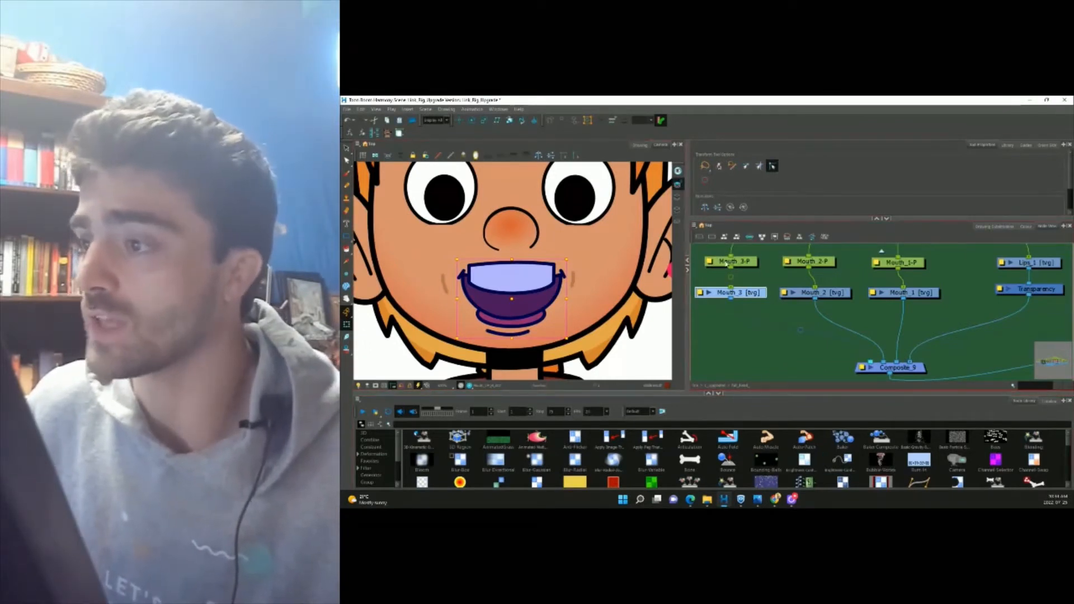
{"action": "left_click", "coordinate": [500, 424]}
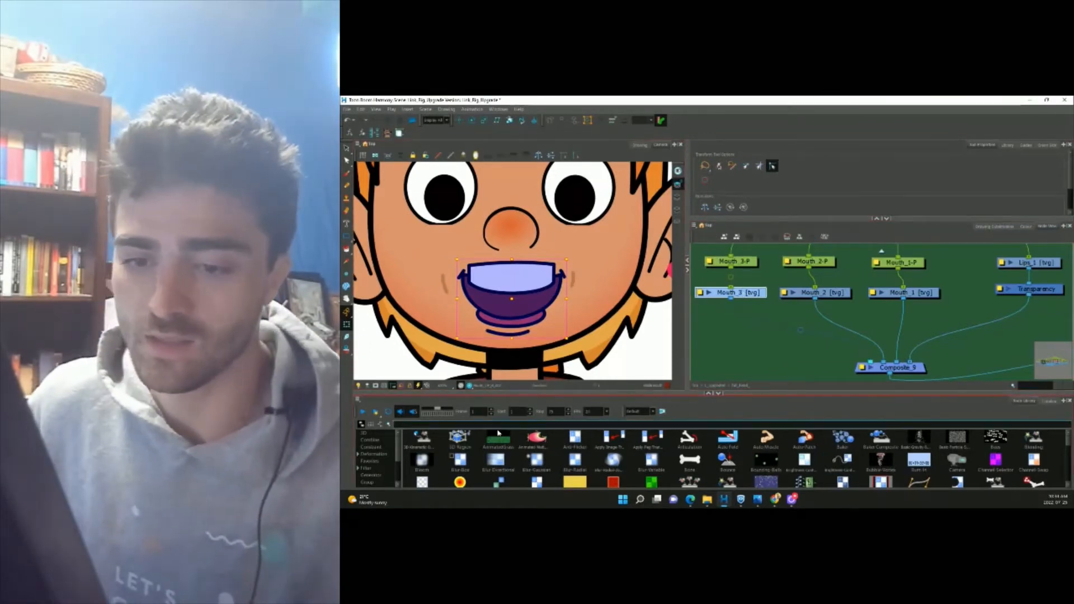
{"action": "type", "text": "swerlay"}
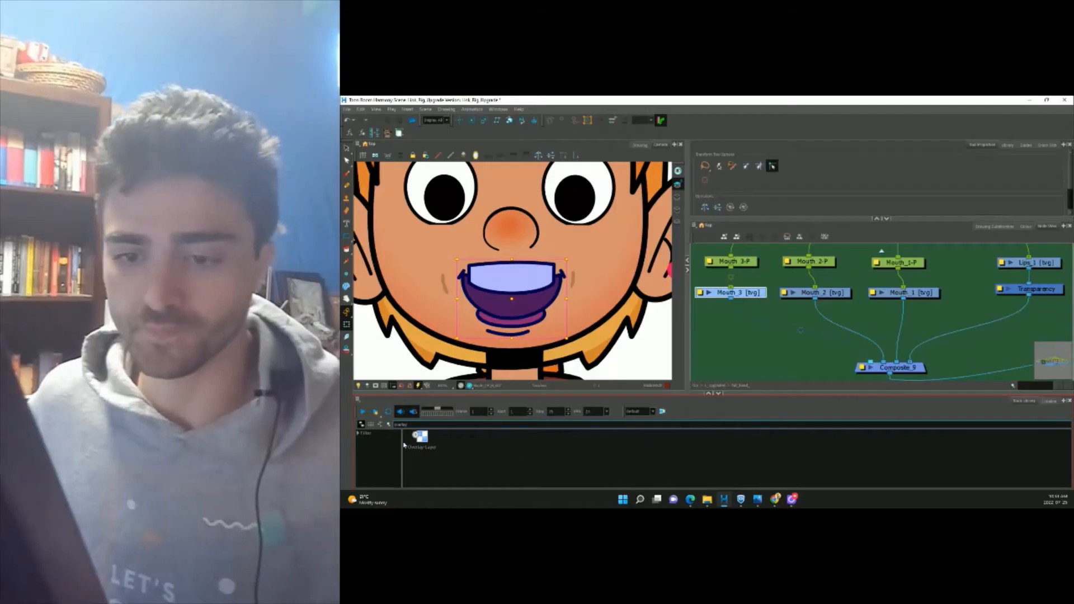
{"action": "left_click", "coordinate": [416, 444]}
{"action": "left_click_drag", "start_coordinate": [782, 336], "coordinate": [751, 334]}
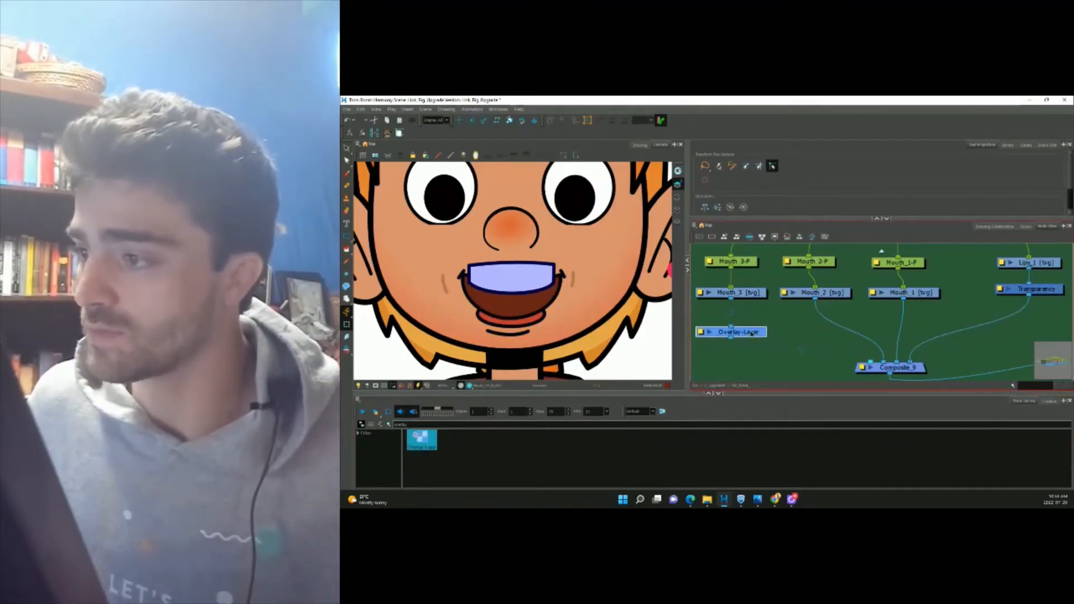
Search for underlay and insert an Underlay-Layer beneath Mouth_2, feeding the composite.
{"action": "left_click", "coordinate": [829, 294]}
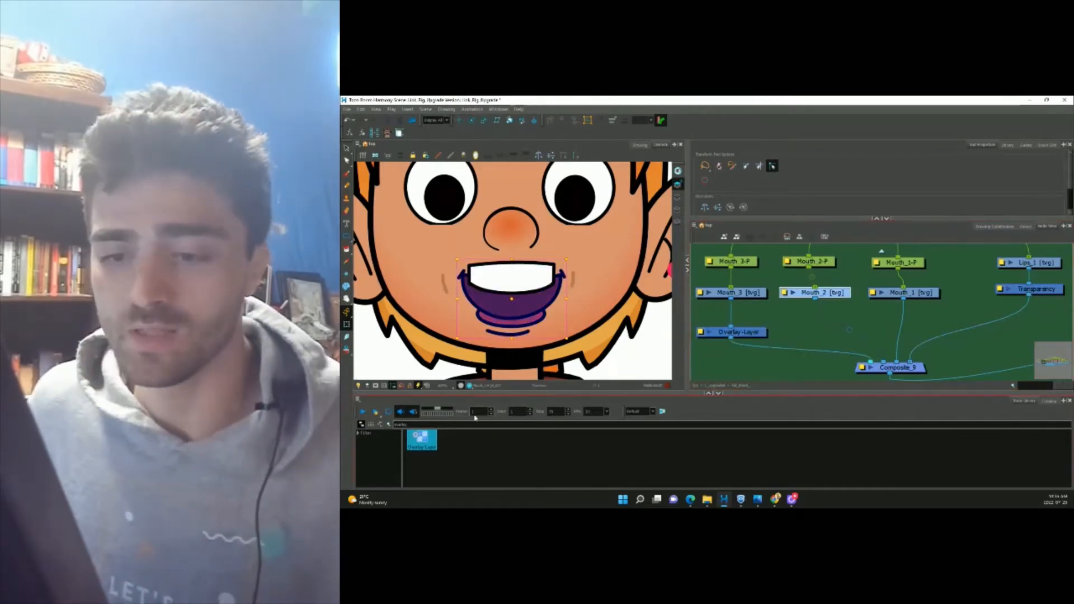
{"action": "left_click_drag", "start_coordinate": [430, 425], "coordinate": [393, 418]}
{"action": "type", "text": "underlay"}
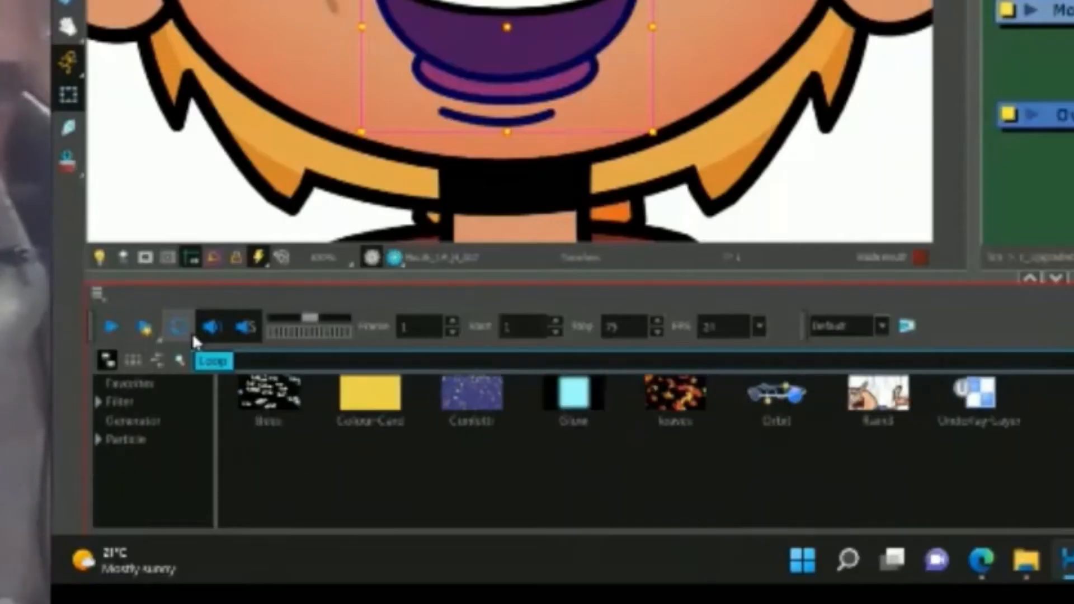
{"action": "left_click", "coordinate": [425, 442]}
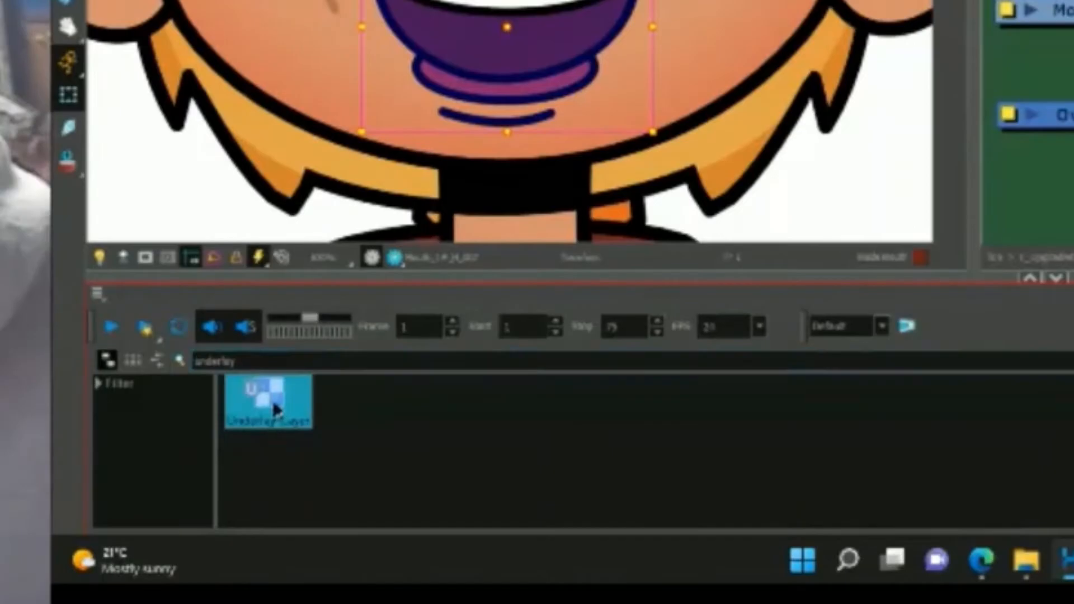
{"action": "left_click_drag", "start_coordinate": [275, 410], "coordinate": [882, 370]}
{"action": "left_click", "coordinate": [865, 291]}
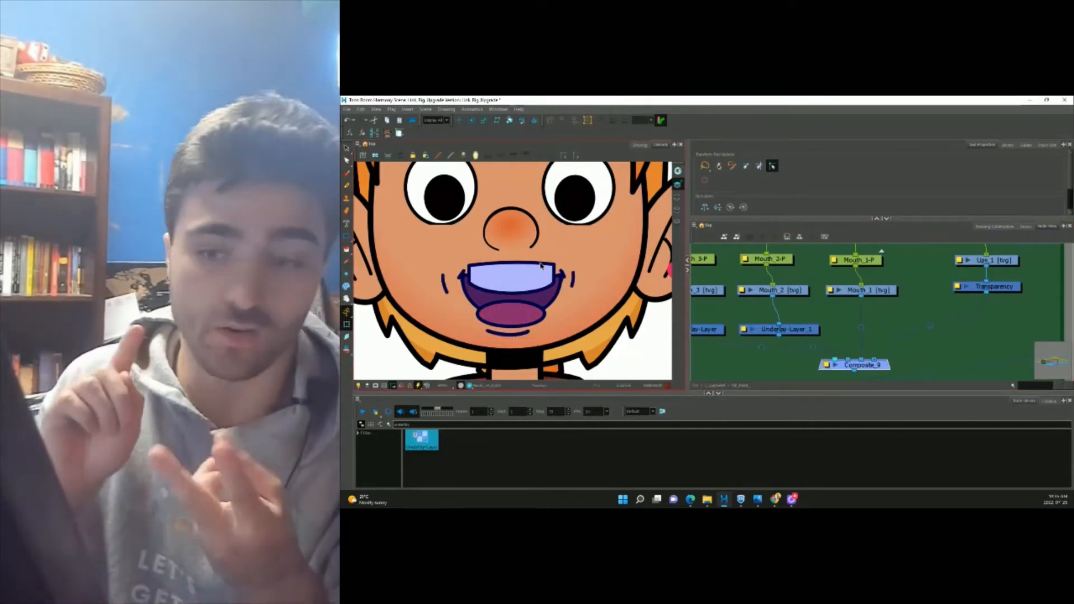
Route Mouth_1 through Line-Art_4 and Colour-Art_3 into Composite_9, removing its direct link.
{"action": "double_click", "coordinate": [403, 425]}
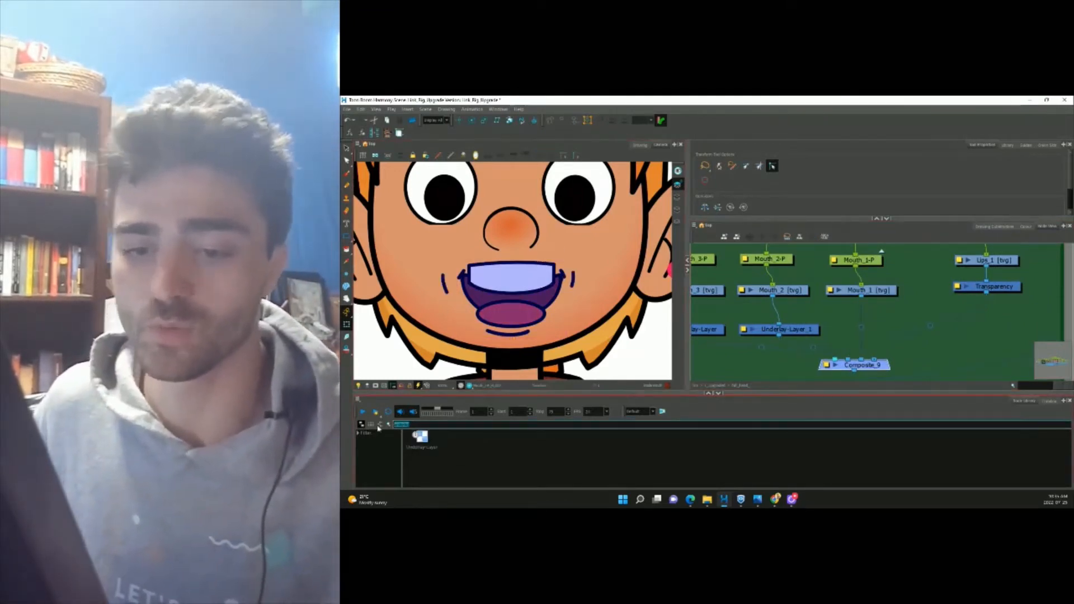
{"action": "type", "text": "line"}
{"action": "left_click", "coordinate": [294, 398]}
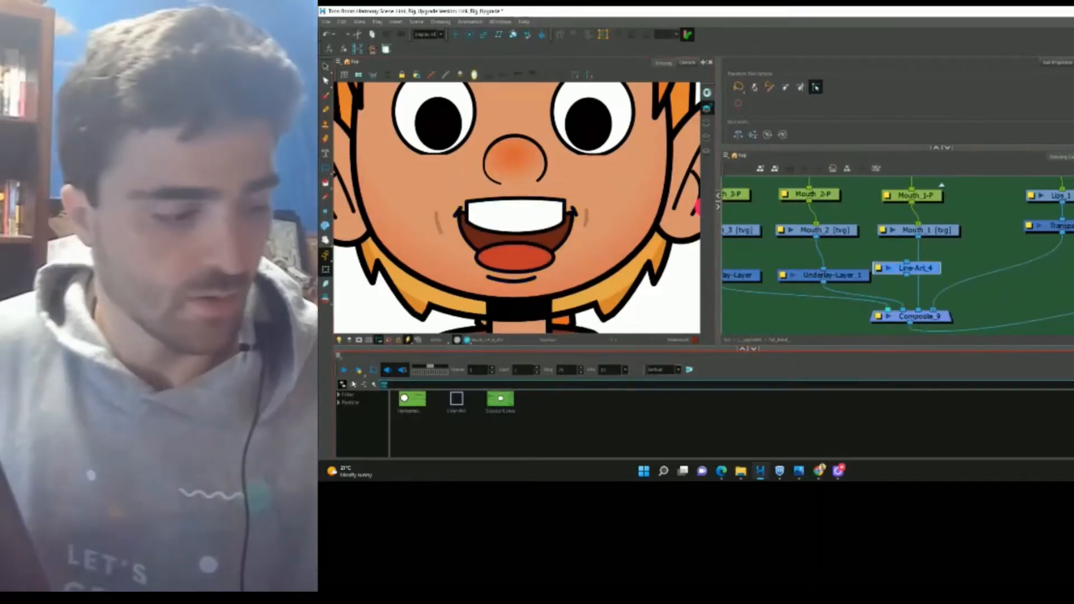
{"action": "left_click", "coordinate": [353, 384]}
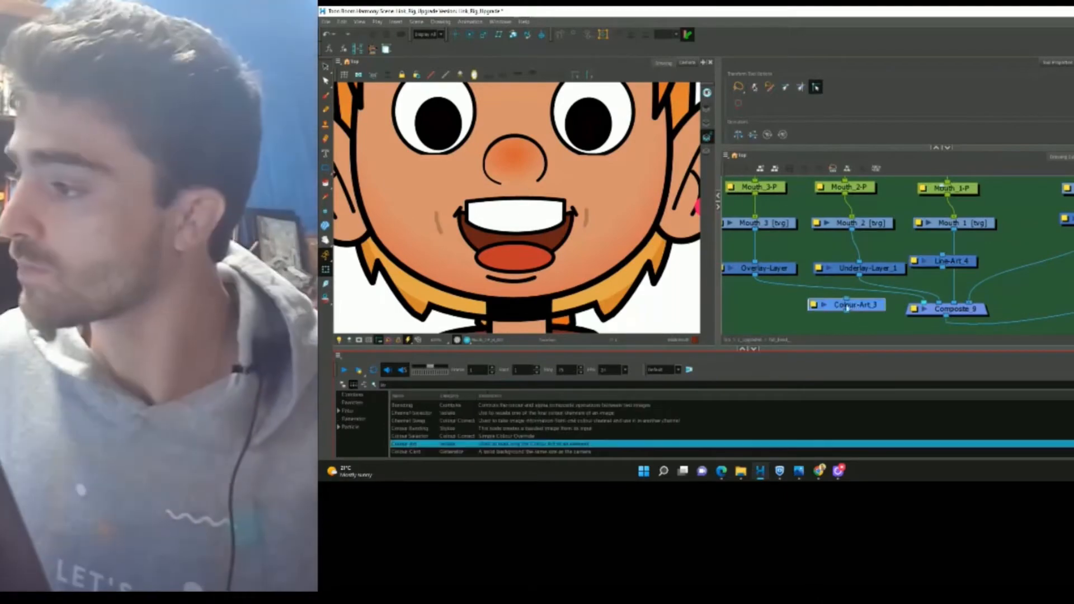
{"action": "left_click_drag", "start_coordinate": [846, 308], "coordinate": [1025, 257]}
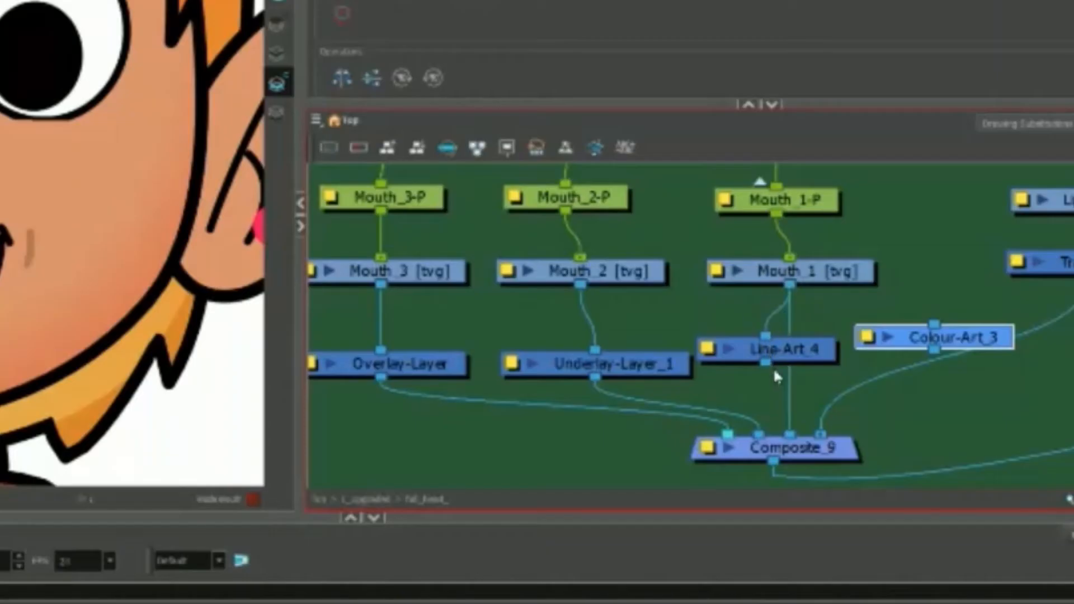
{"action": "left_click_drag", "start_coordinate": [766, 364], "coordinate": [783, 434]}
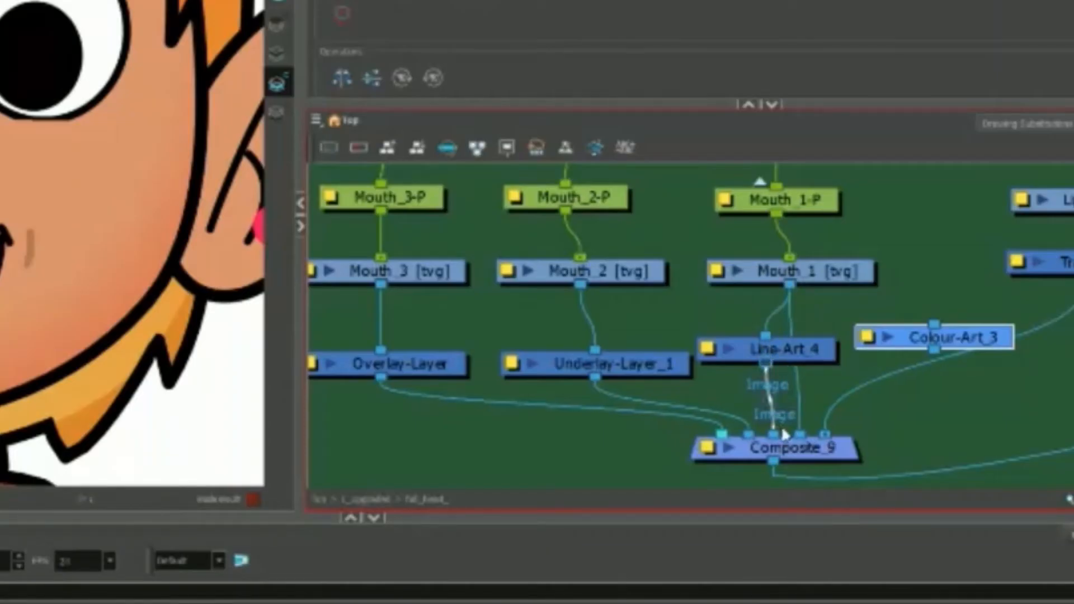
{"action": "left_click_drag", "start_coordinate": [930, 353], "coordinate": [797, 392]}
{"action": "left_click_drag", "start_coordinate": [799, 352], "coordinate": [806, 352]}
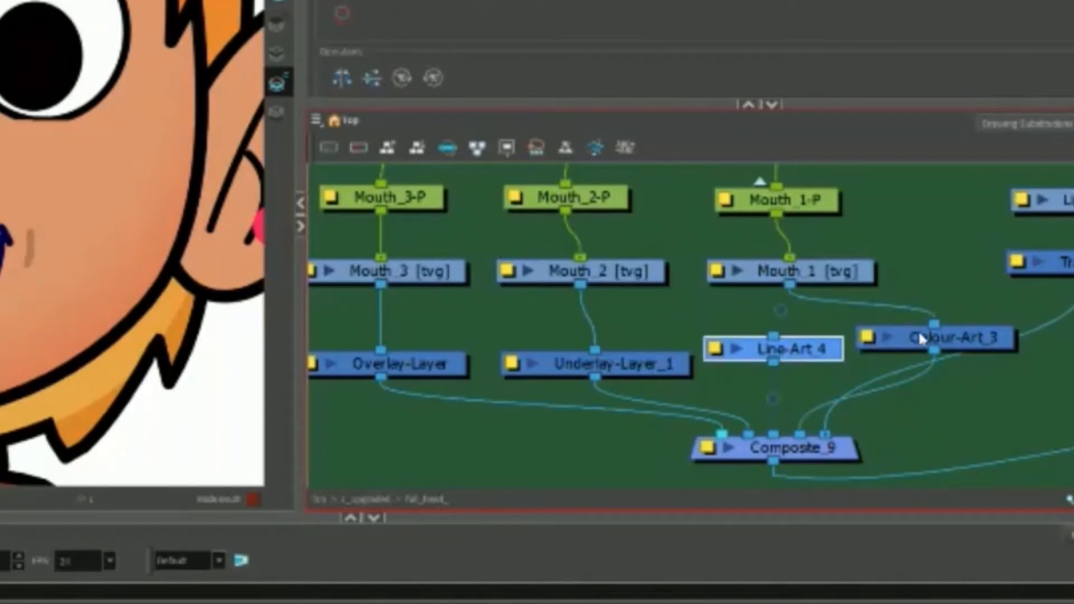
{"action": "mouse_move", "coordinate": [940, 336]}
{"action": "left_mouse_down"}
{"action": "mouse_move", "coordinate": [934, 362]}
{"action": "mouse_move", "coordinate": [933, 348]}
{"action": "left_mouse_up"}
{"action": "left_click", "coordinate": [807, 358]}
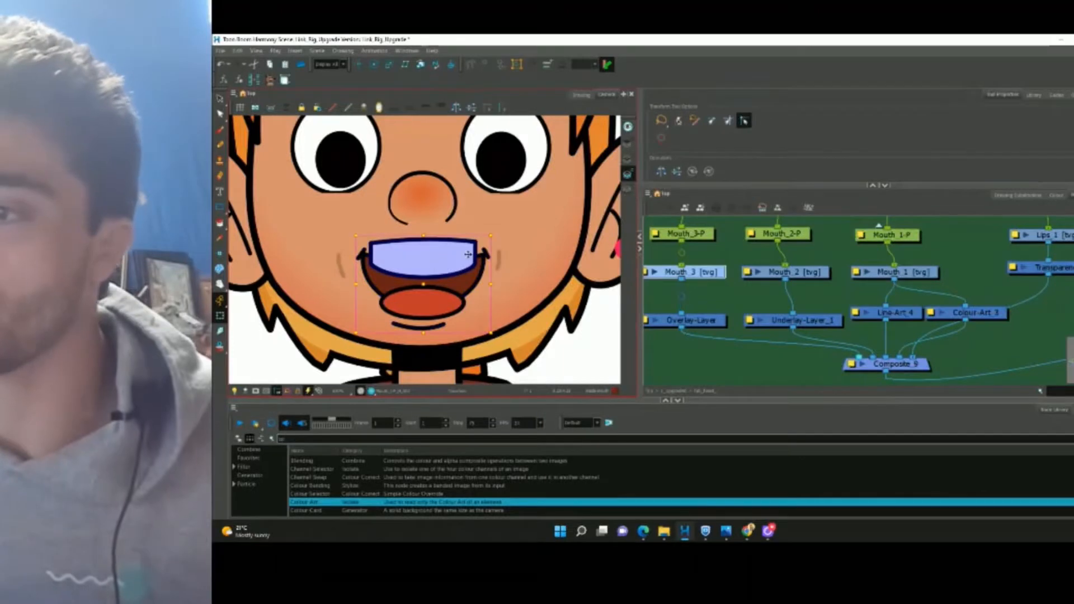
Check the teeth, tongue and interior drawings and their layer nodes, undoing a test move.
{"action": "left_click", "coordinate": [420, 269]}
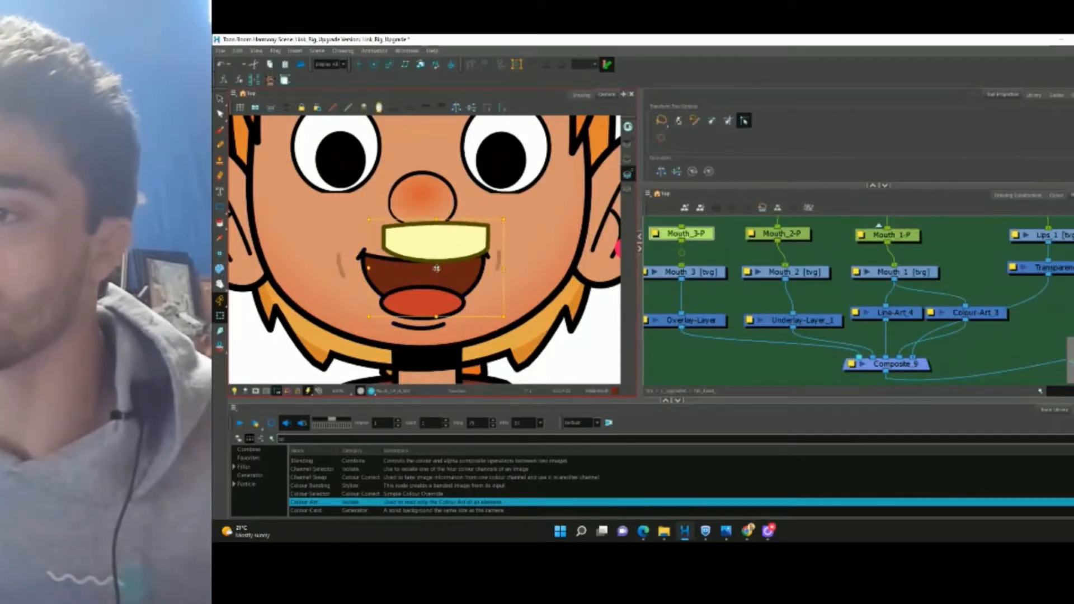
{"action": "left_click", "coordinate": [423, 285]}
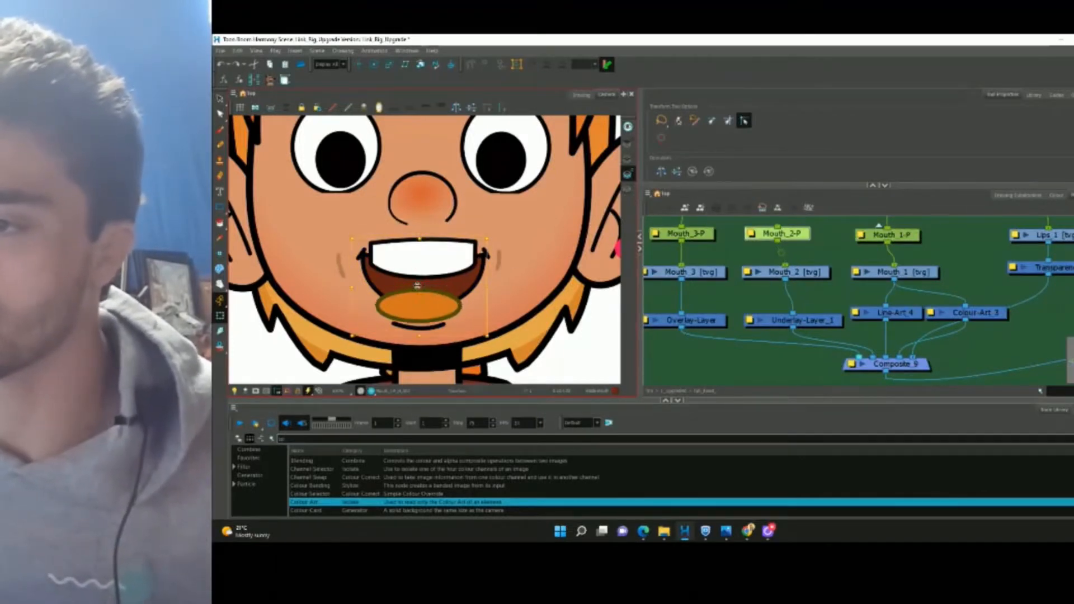
{"action": "left_click", "coordinate": [428, 288]}
{"action": "left_click_drag", "start_coordinate": [427, 288], "coordinate": [414, 297]}
{"action": "key", "text": "ctrl+z"}
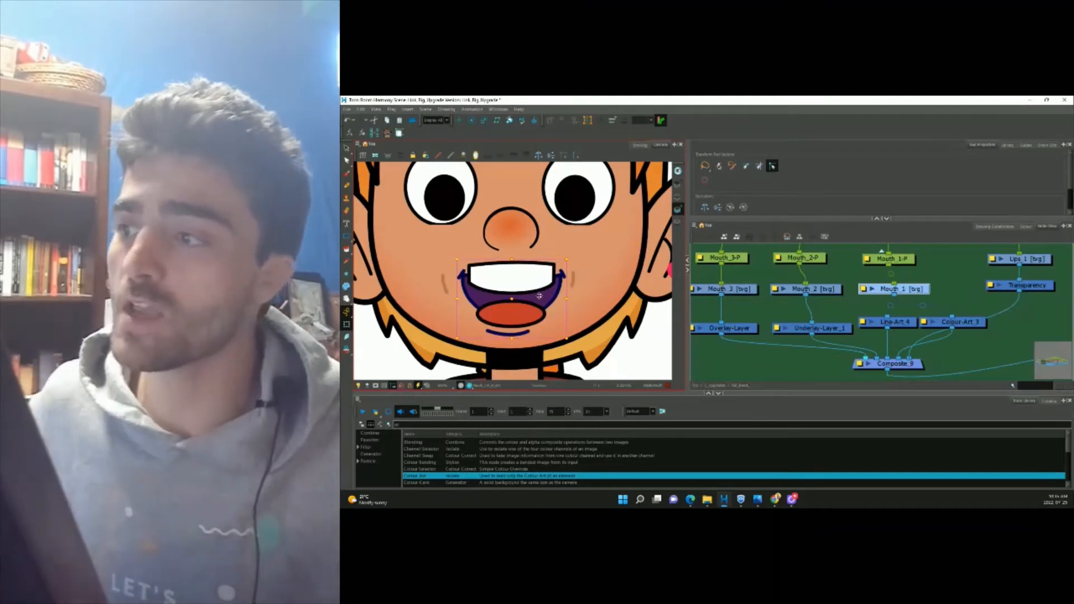
{"action": "left_click", "coordinate": [740, 290]}
{"action": "left_click", "coordinate": [831, 290]}
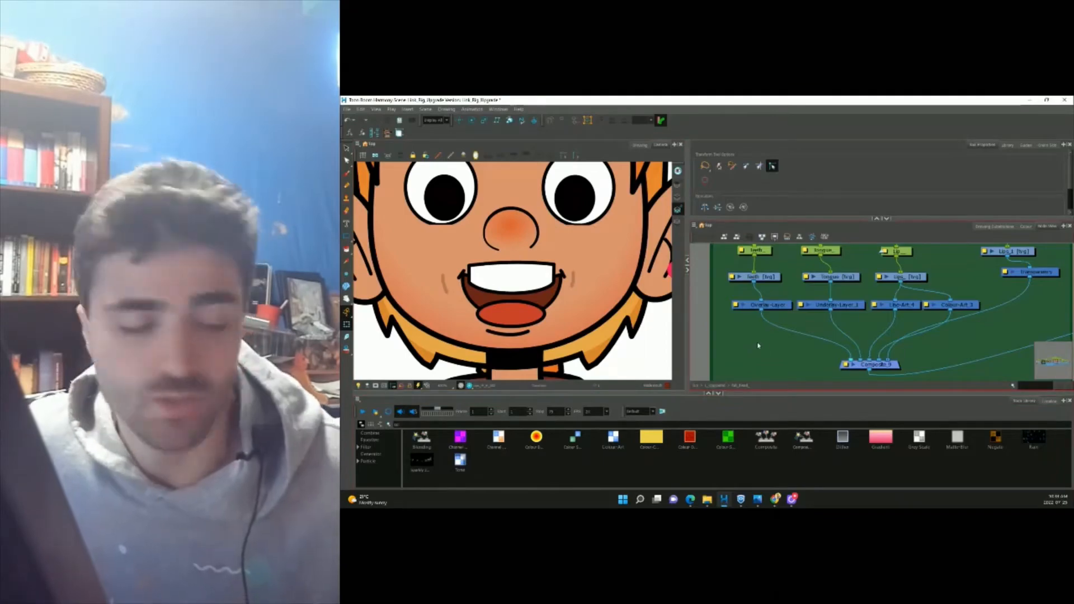
Add Composite_1 under the teeth and tongue layers and connect it into Composite_9.
{"action": "key", "text": "ctrl+v"}
{"action": "mouse_move", "coordinate": [795, 332]}
{"action": "left_mouse_down"}
{"action": "mouse_move", "coordinate": [804, 350]}
{"action": "mouse_move", "coordinate": [786, 347]}
{"action": "left_mouse_up"}
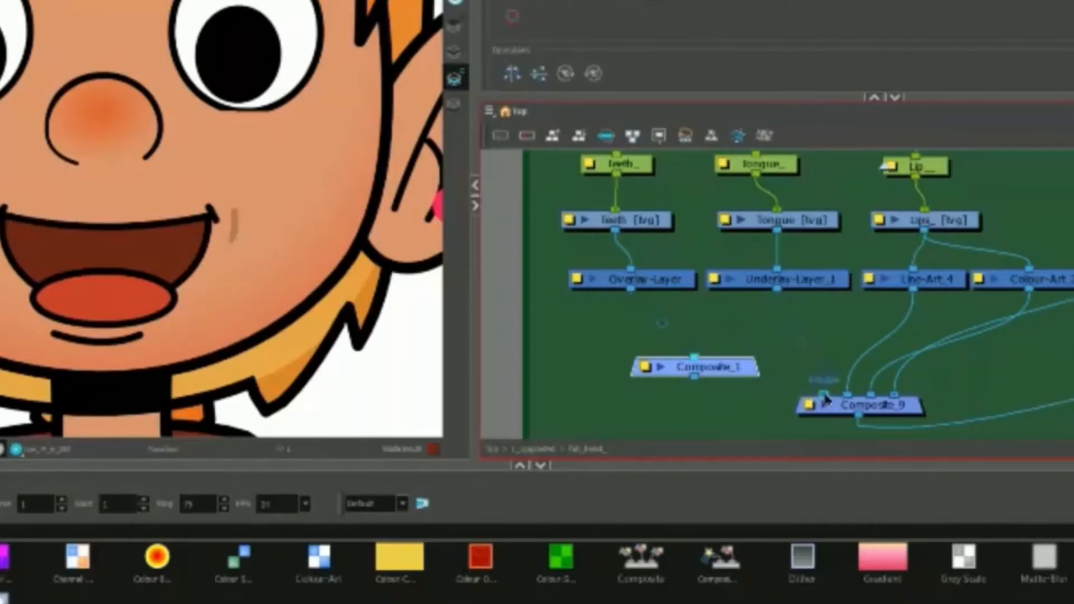
{"action": "left_click_drag", "start_coordinate": [826, 399], "coordinate": [759, 357]}
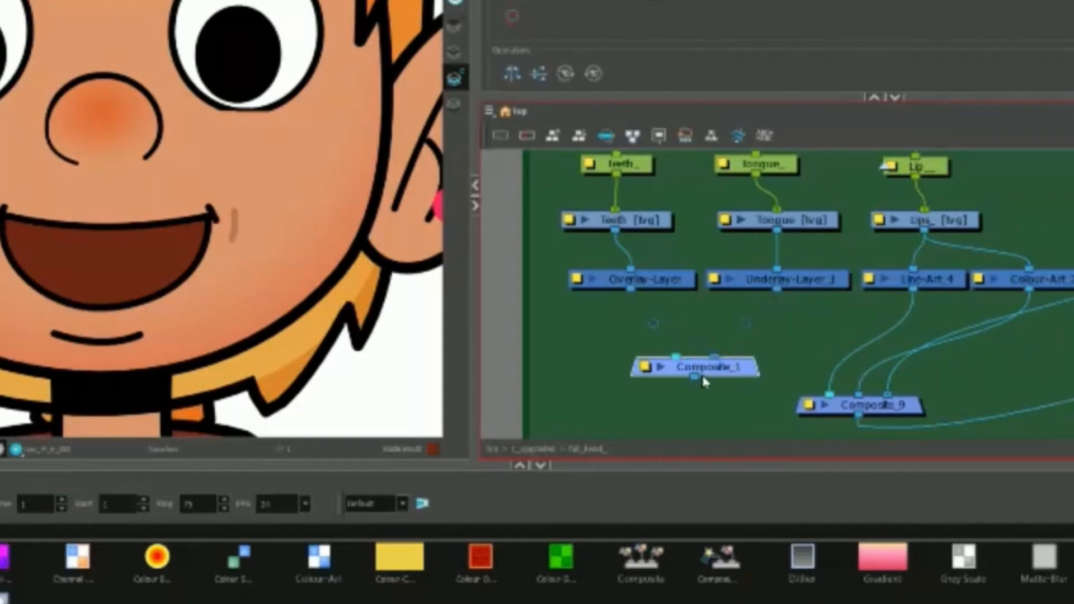
{"action": "left_click_drag", "start_coordinate": [822, 374], "coordinate": [830, 394]}
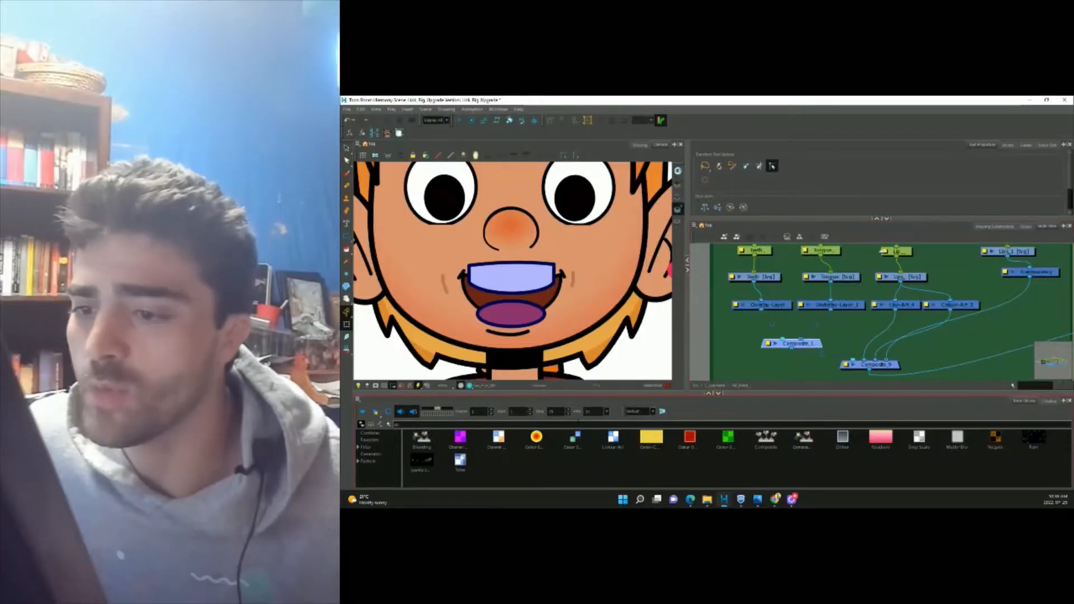
Search for the Cutter node, try Colour-Art_3 as its matte, then undo the connection.
{"action": "type", "text": "co"}
{"action": "type", "text": "tter"}
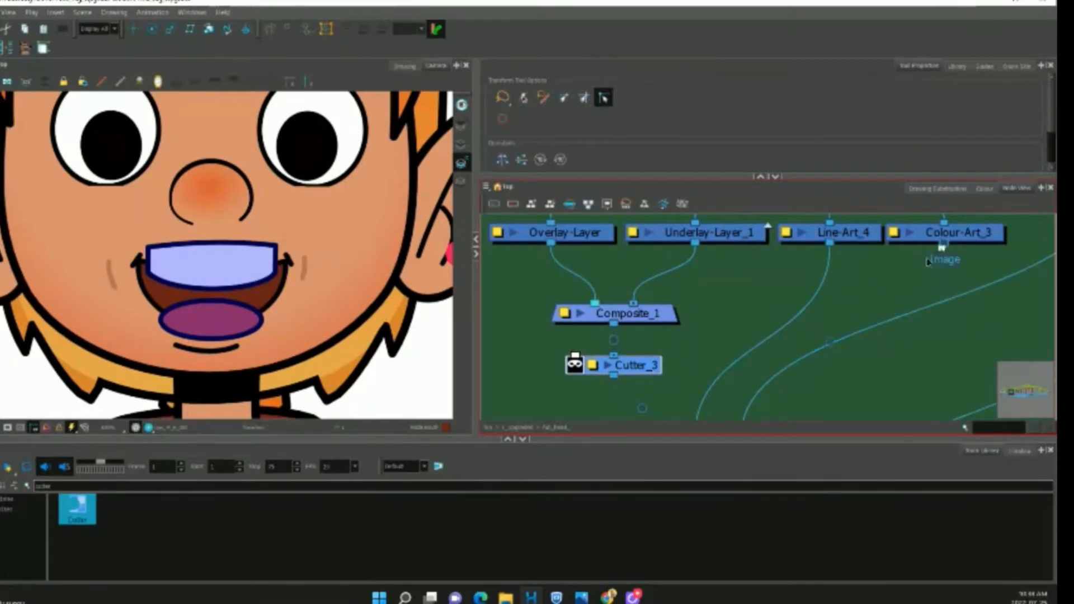
{"action": "left_click_drag", "start_coordinate": [666, 326], "coordinate": [580, 357]}
{"action": "key", "text": "ctrl+z"}
{"action": "scroll", "coordinate": [730, 321], "scroll_direction": "down", "scroll_amount": 1}
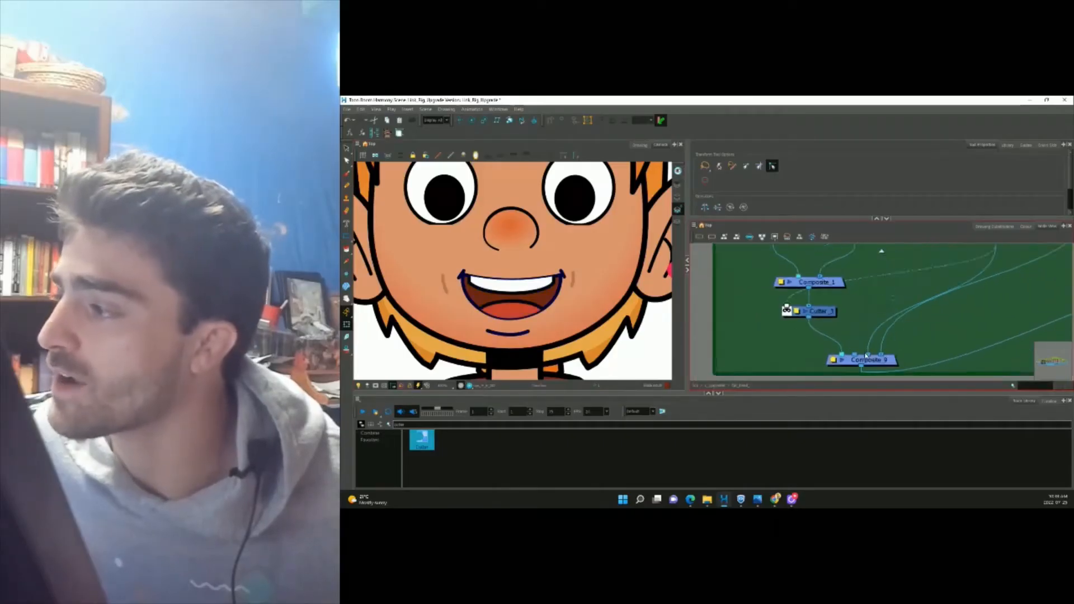
{"action": "scroll", "coordinate": [866, 355], "scroll_direction": "up", "scroll_amount": 1}
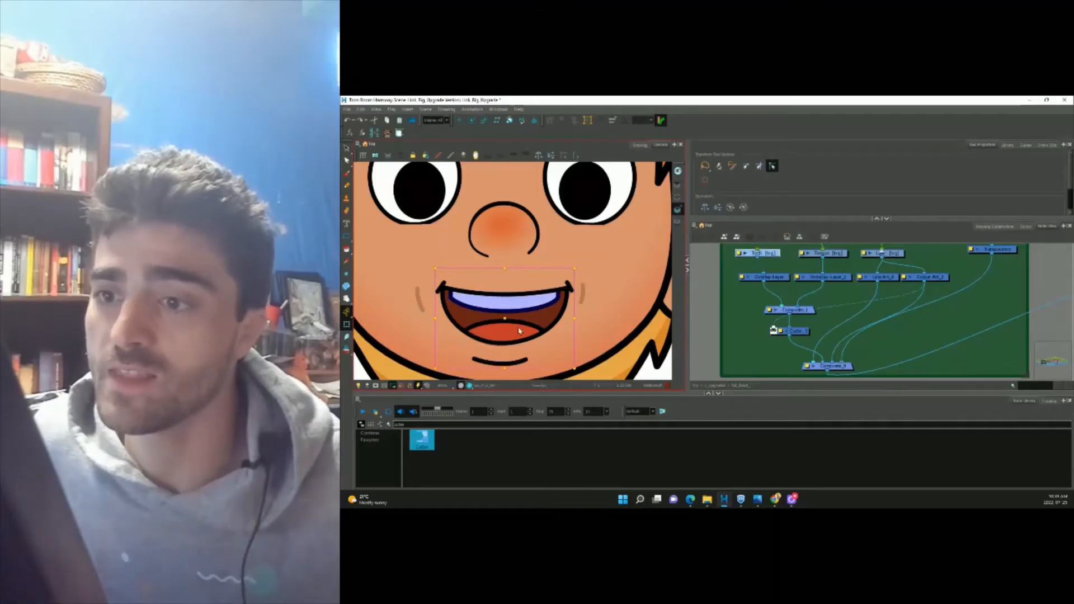
{"action": "left_click", "coordinate": [514, 328]}
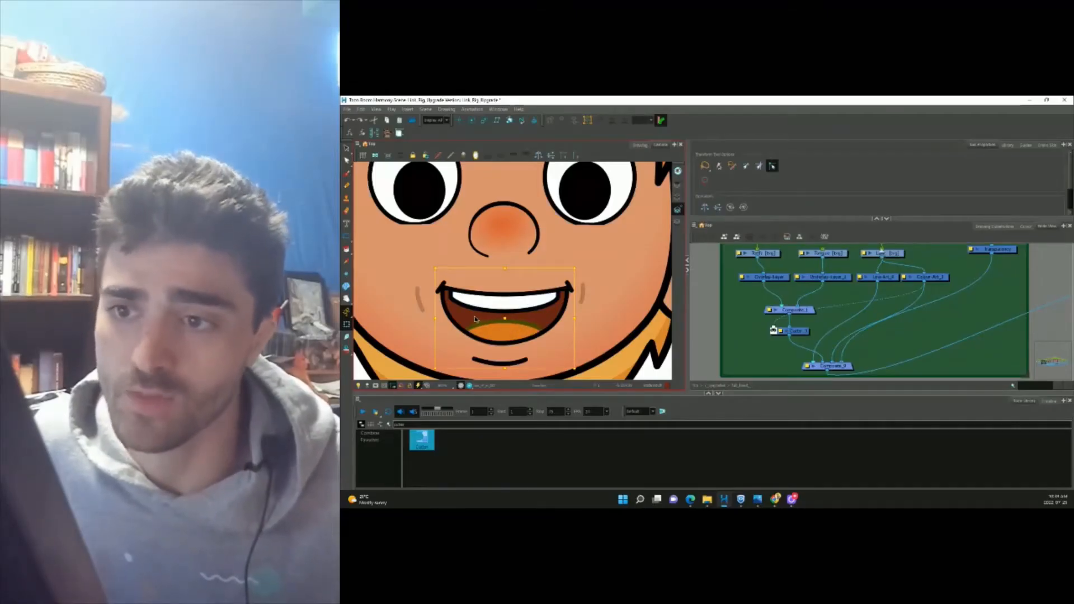
{"action": "left_click", "coordinate": [509, 307]}
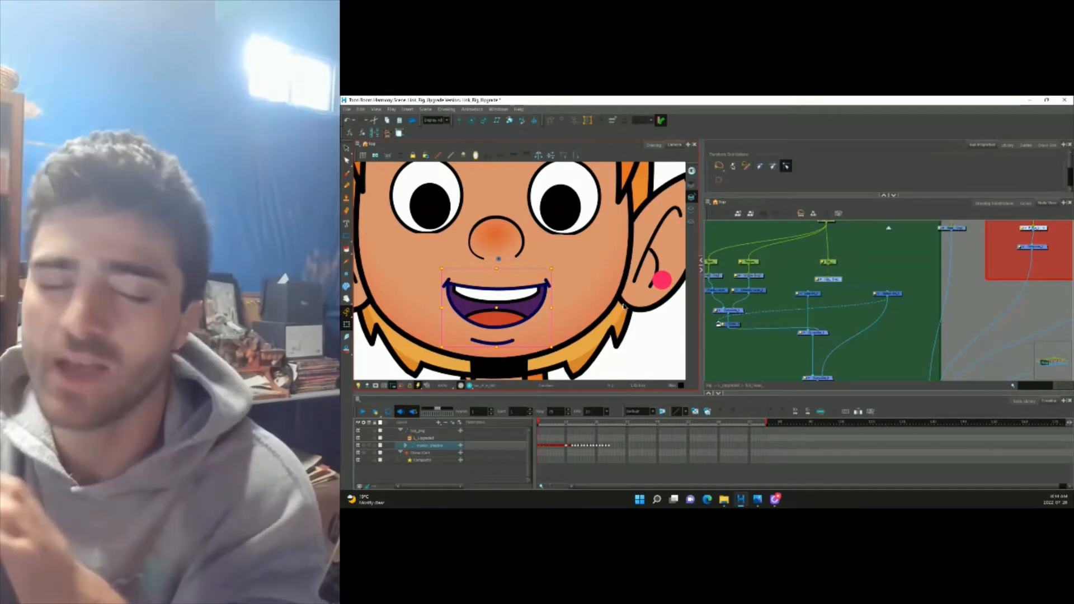
Inspect the lips nodes and lower the bottom Composite to make room.
{"action": "left_click", "coordinate": [830, 309]}
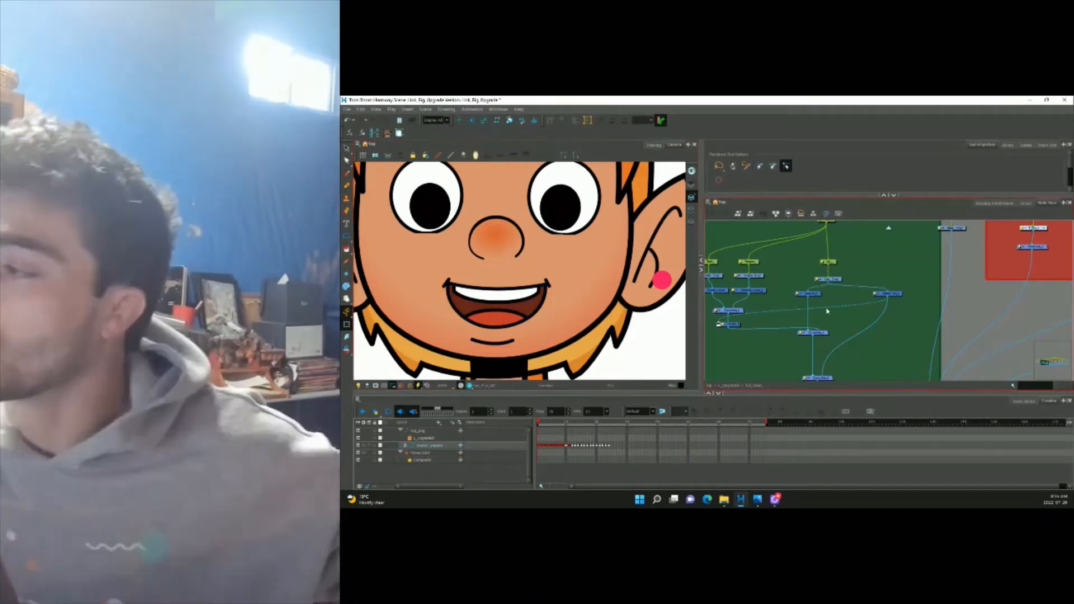
{"action": "scroll", "coordinate": [848, 305], "scroll_direction": "up", "scroll_amount": 1}
{"action": "scroll", "coordinate": [726, 308], "scroll_direction": "up", "scroll_amount": 2}
{"action": "left_click", "coordinate": [614, 267]}
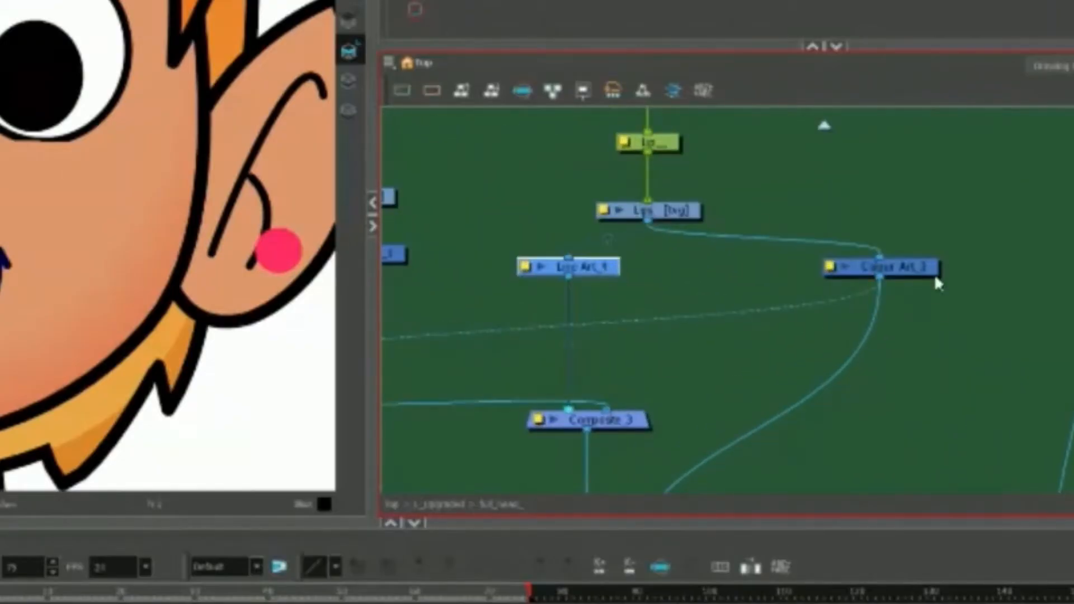
{"action": "left_click", "coordinate": [933, 273]}
{"action": "left_click", "coordinate": [666, 210]}
{"action": "left_click", "coordinate": [600, 274]}
{"action": "left_click_drag", "start_coordinate": [755, 410], "coordinate": [769, 284]}
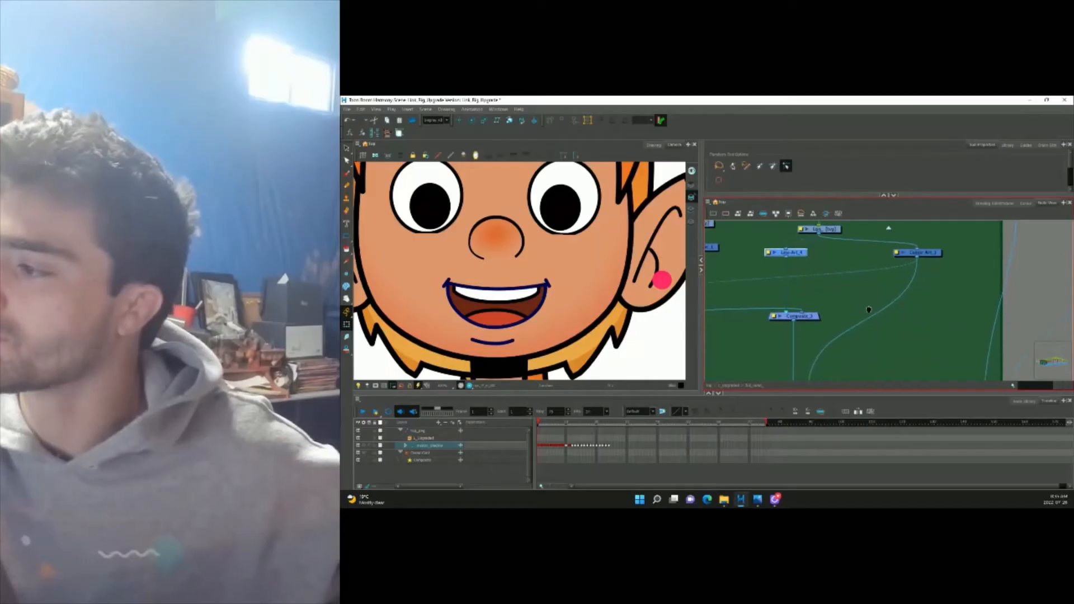
{"action": "left_click_drag", "start_coordinate": [866, 294], "coordinate": [862, 288]}
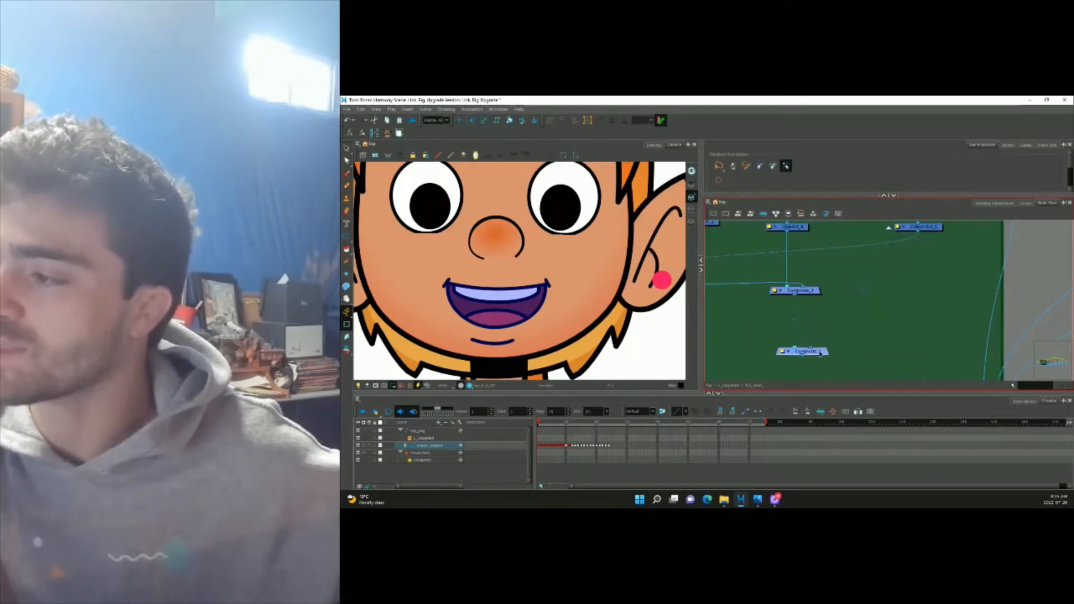
{"action": "left_click_drag", "start_coordinate": [821, 354], "coordinate": [821, 365]}
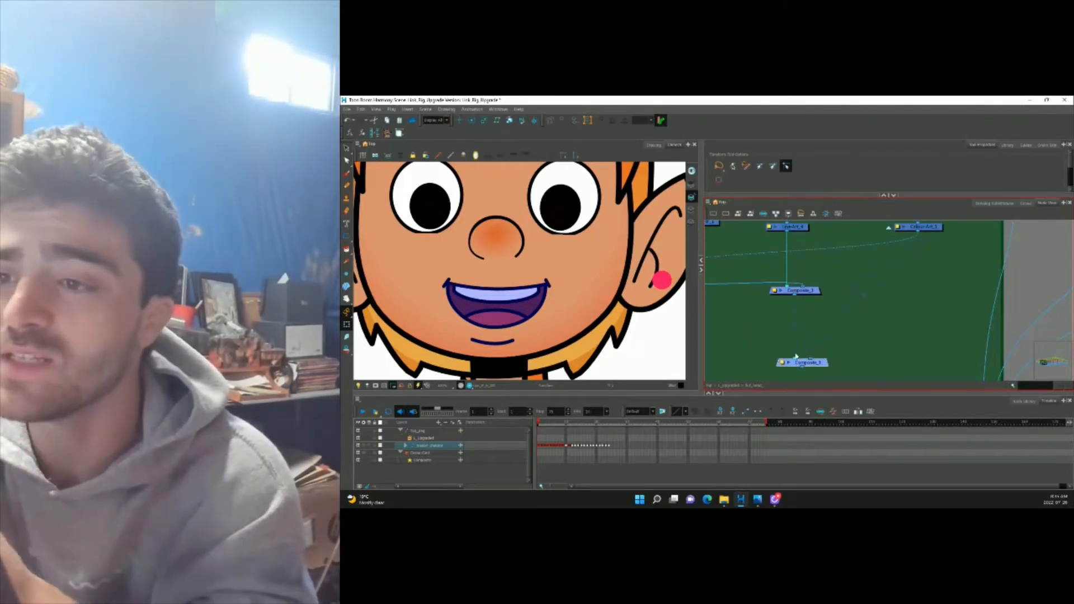
Insert a Cutter node between the two composites from the Node Library.
{"action": "left_click", "coordinate": [1025, 401]}
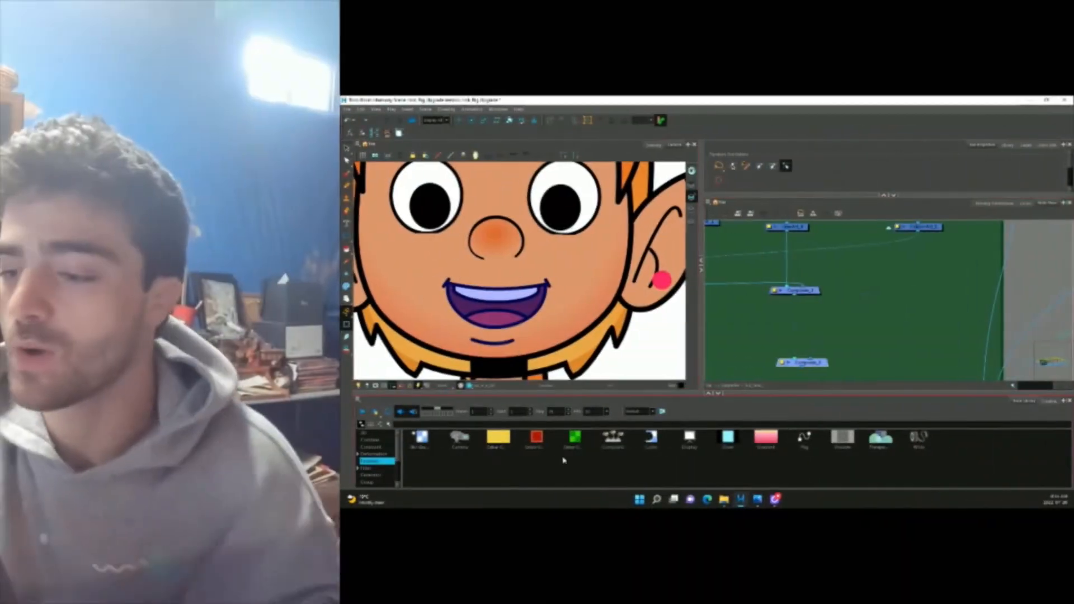
{"action": "left_click", "coordinate": [651, 439]}
{"action": "left_click_drag", "start_coordinate": [651, 439], "coordinate": [801, 327]}
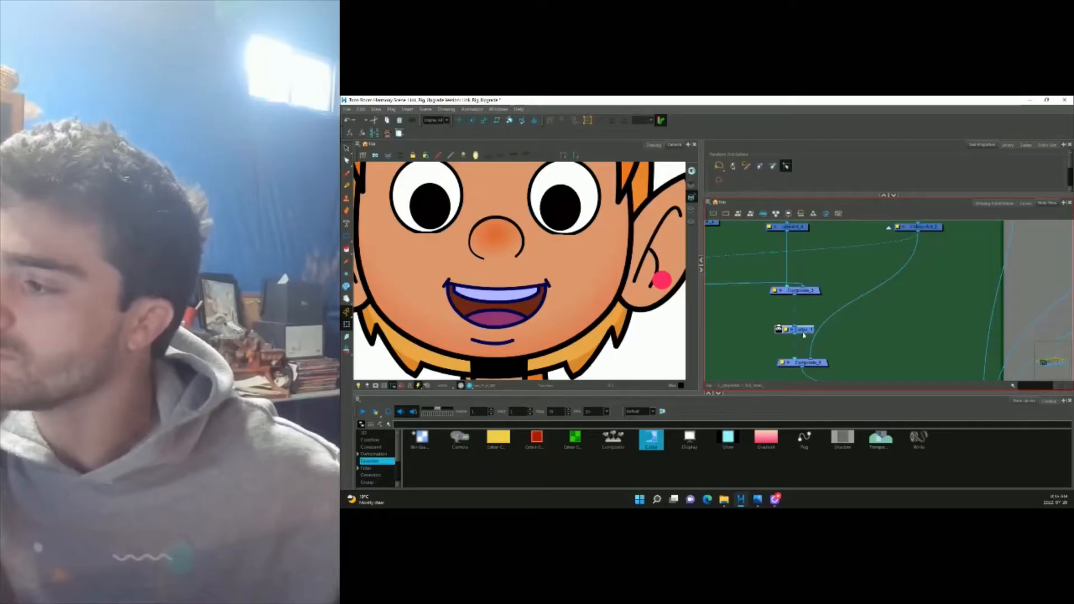
{"action": "left_click_drag", "start_coordinate": [863, 321], "coordinate": [784, 319]}
{"action": "left_click_drag", "start_coordinate": [898, 319], "coordinate": [796, 319]}
{"action": "left_click_drag", "start_coordinate": [940, 314], "coordinate": [811, 316]}
{"action": "left_click_drag", "start_coordinate": [953, 315], "coordinate": [849, 328]}
{"action": "left_click_drag", "start_coordinate": [959, 292], "coordinate": [799, 304]}
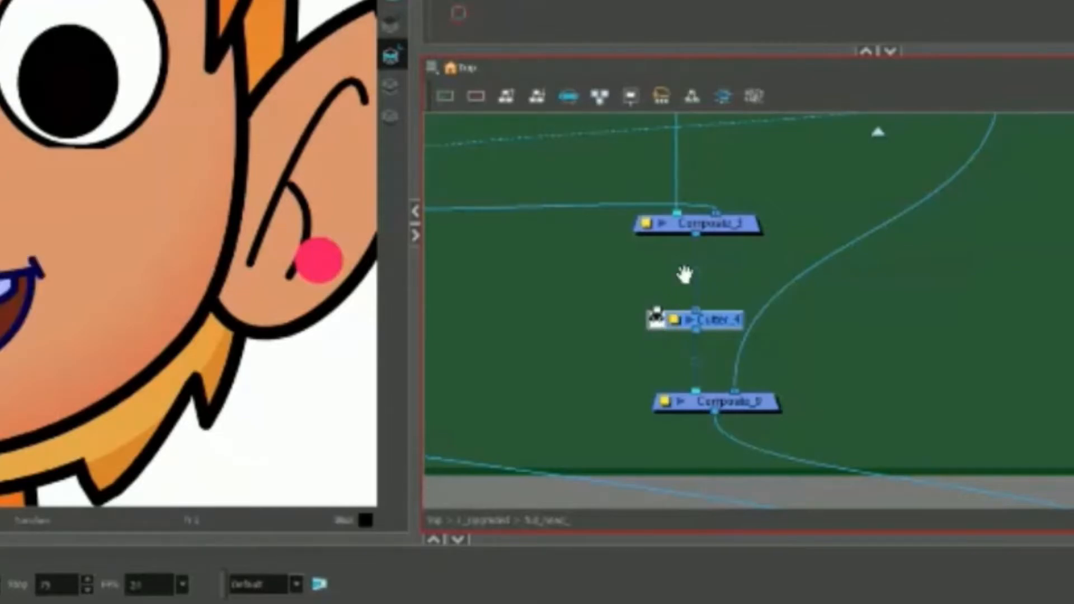
Drag the mouth peg toward the right cheek and zoom in to confirm teeth and tongue stay clipped.
{"action": "left_click_drag", "start_coordinate": [685, 274], "coordinate": [692, 386]}
{"action": "left_click", "coordinate": [818, 240]}
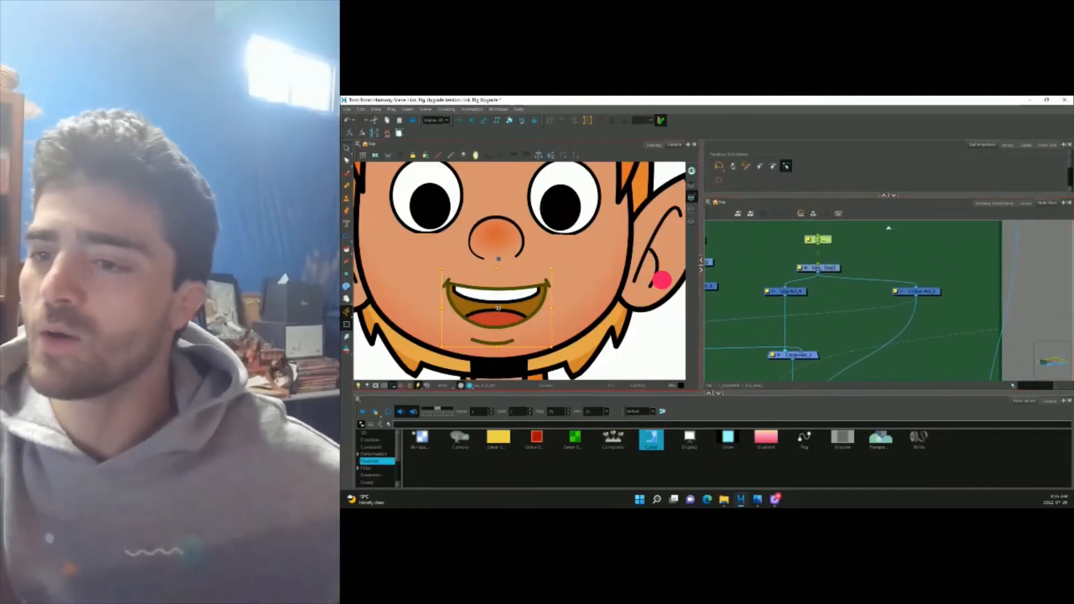
{"action": "left_click_drag", "start_coordinate": [499, 308], "coordinate": [590, 316]}
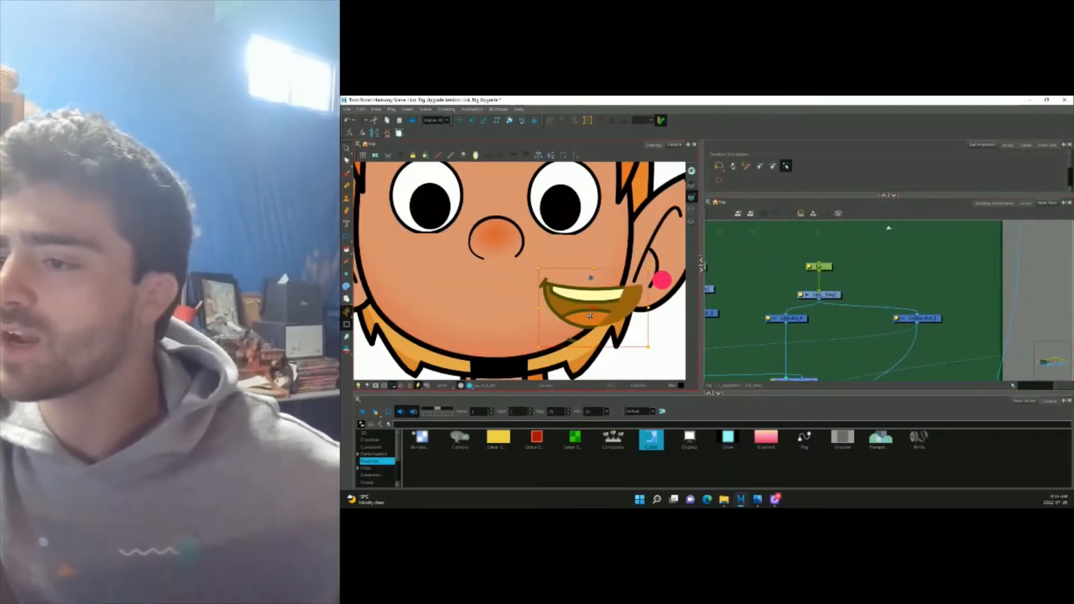
{"action": "scroll", "coordinate": [619, 319], "scroll_direction": "up", "scroll_amount": 1}
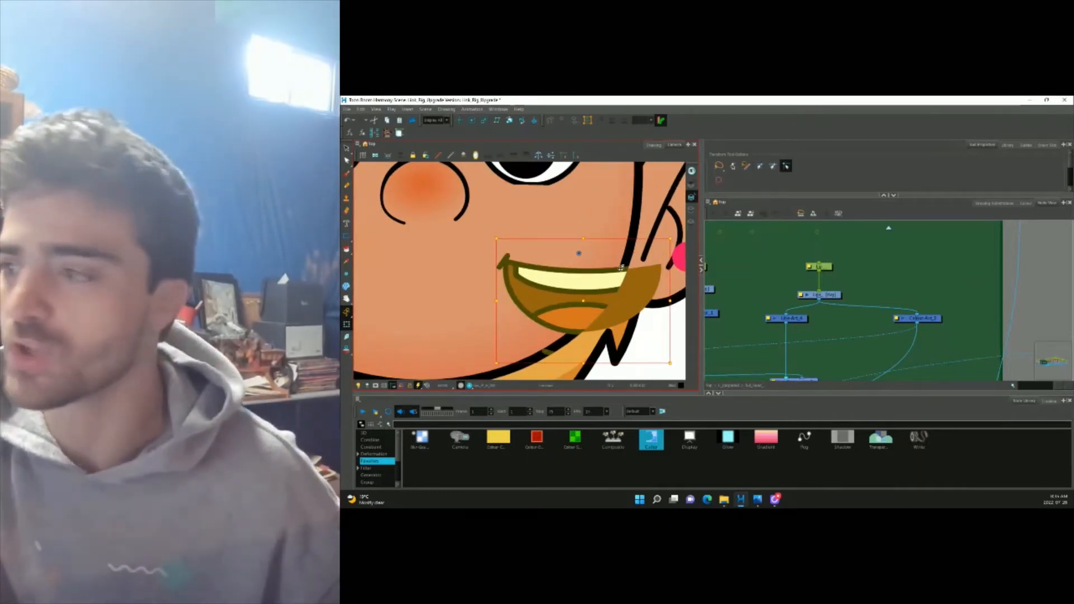
{"action": "left_click", "coordinate": [937, 334]}
{"action": "left_click_drag", "start_coordinate": [929, 338], "coordinate": [916, 256]}
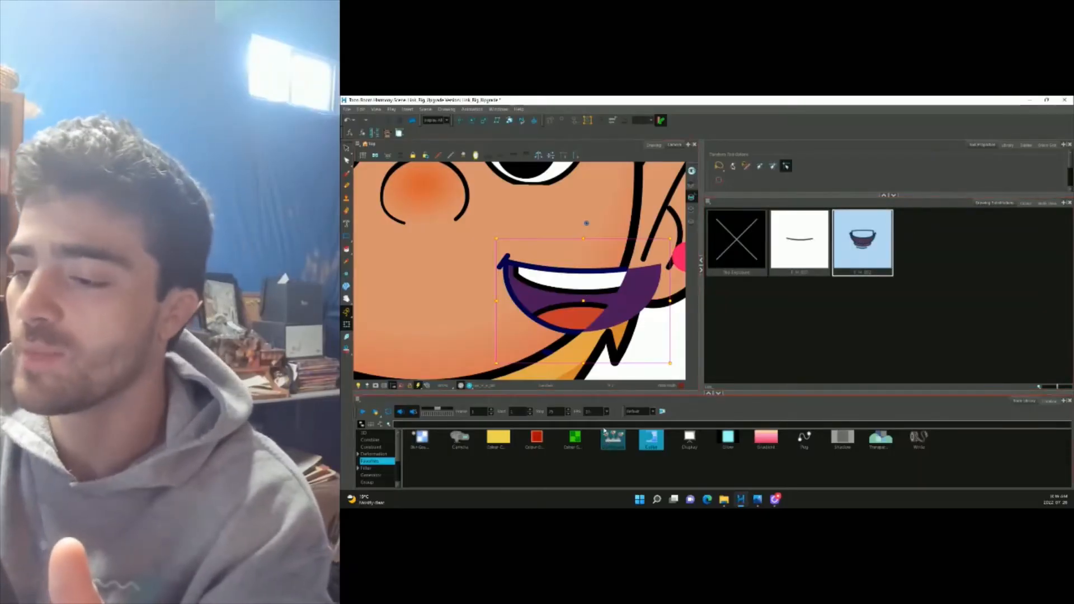
Duplicate the current mouth drawing, rename the copy, and display the scene colour palettes.
{"action": "left_click", "coordinate": [1050, 401]}
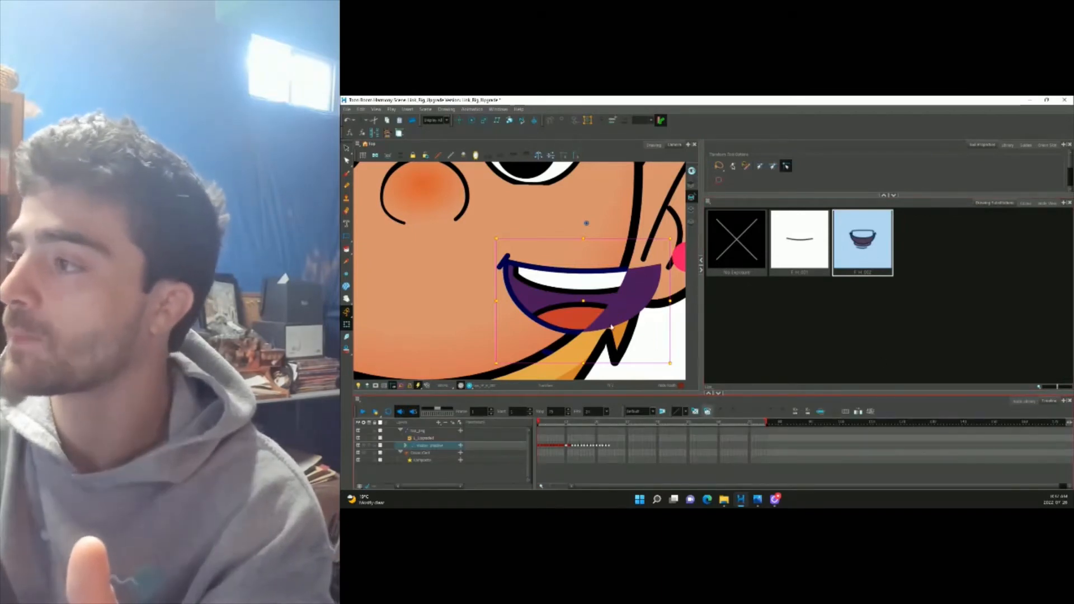
{"action": "key", "text": "alt+shift+d"}
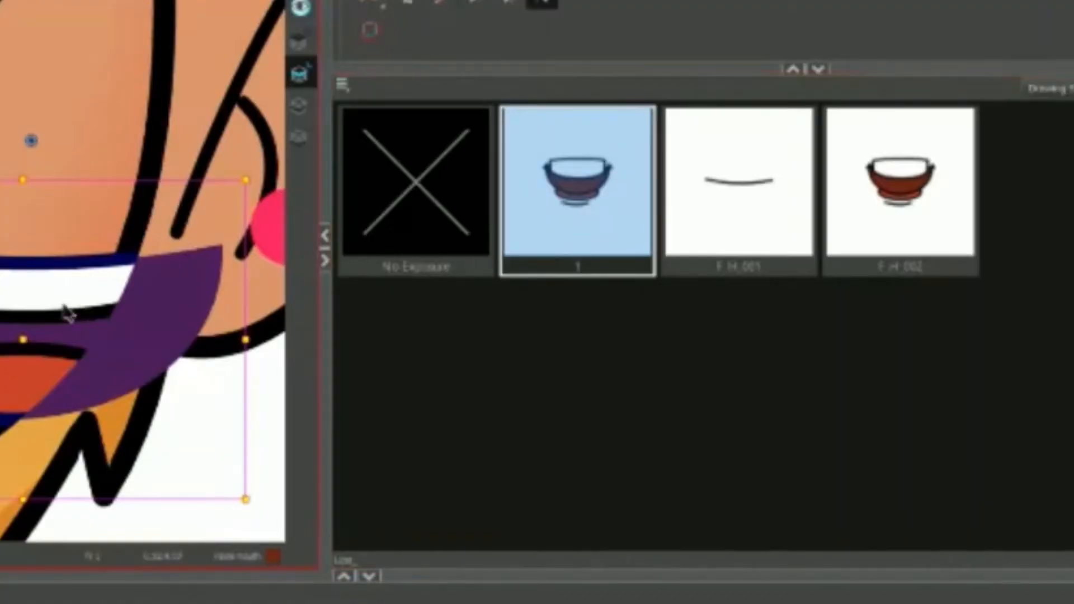
{"action": "key", "text": "ctrl+r"}
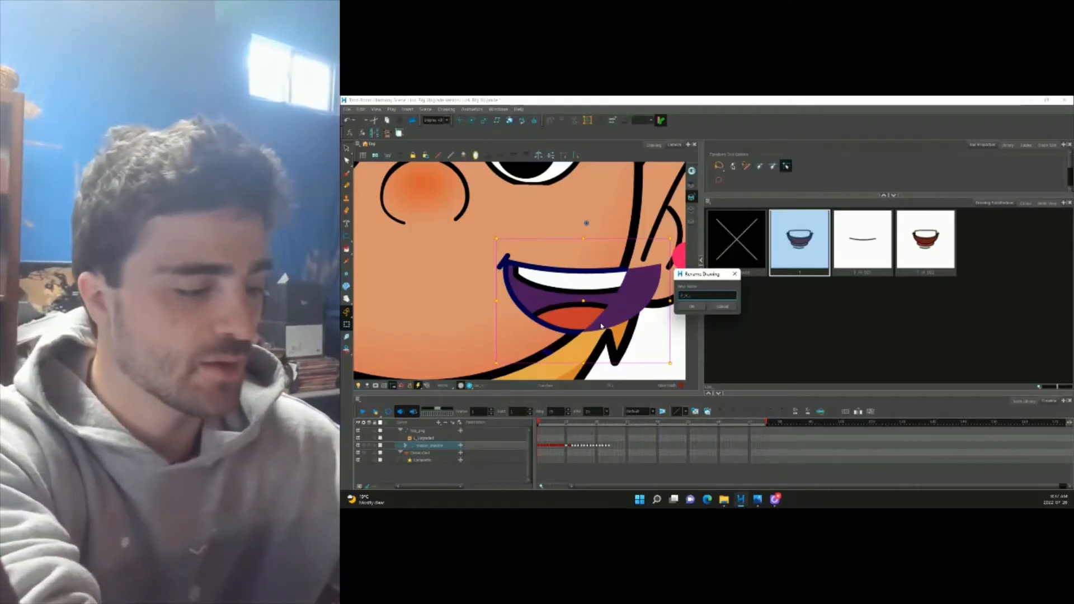
{"action": "key", "text": "Return"}
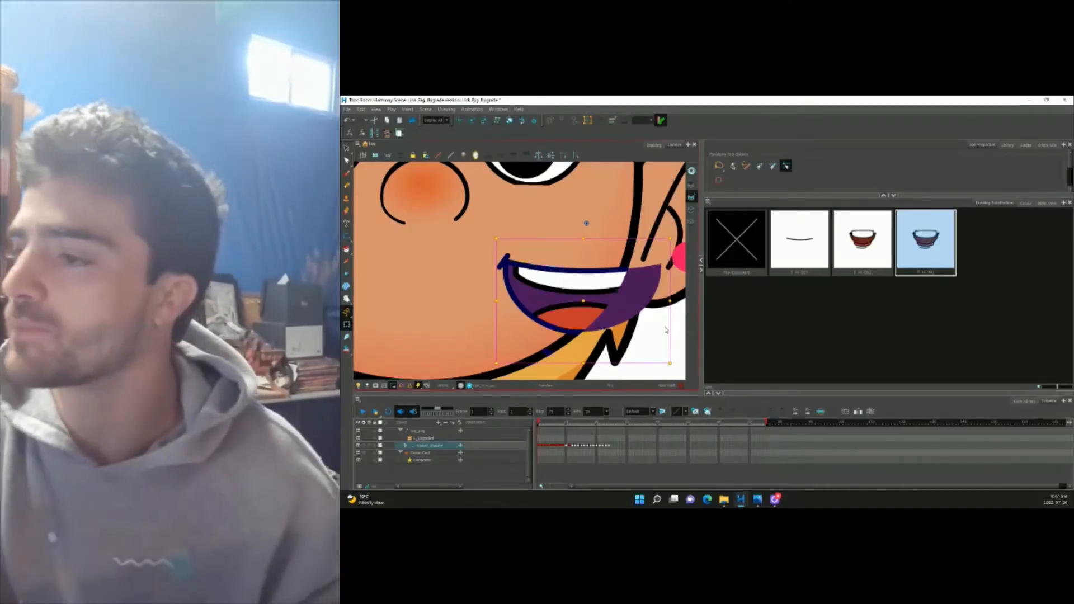
{"action": "left_click", "coordinate": [908, 260]}
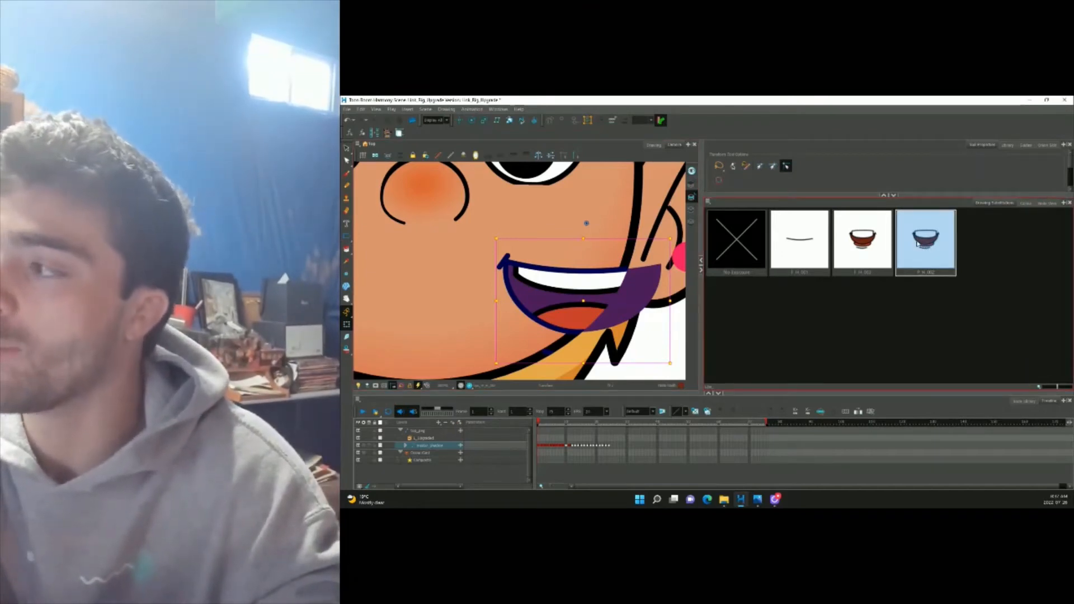
{"action": "left_click", "coordinate": [1026, 204]}
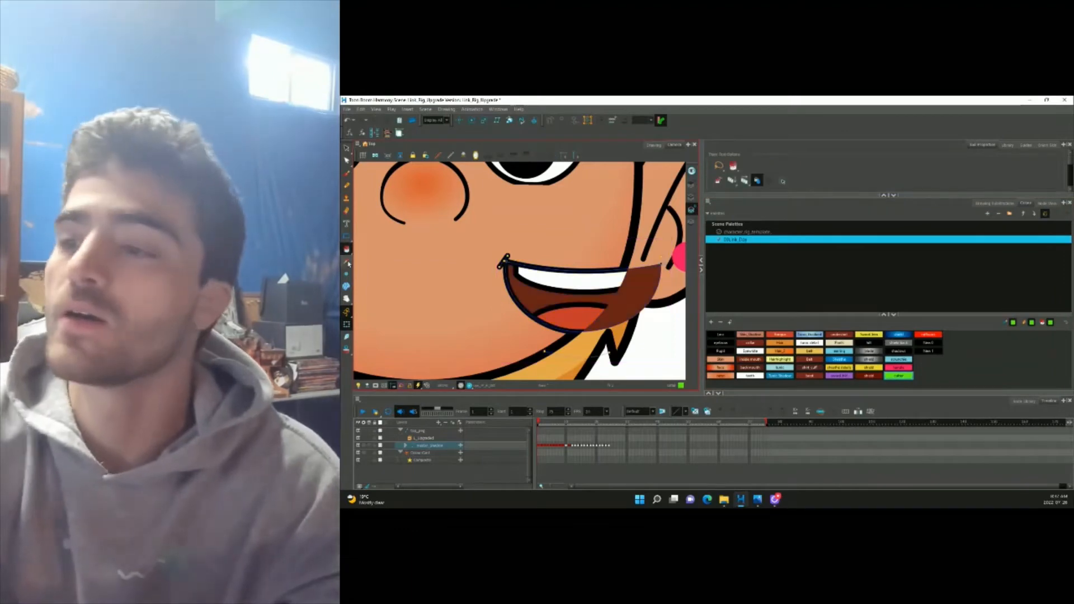
Swap the mouth to the green-interior drawing, then back to the brown-interior drawing.
{"action": "left_click", "coordinate": [541, 297]}
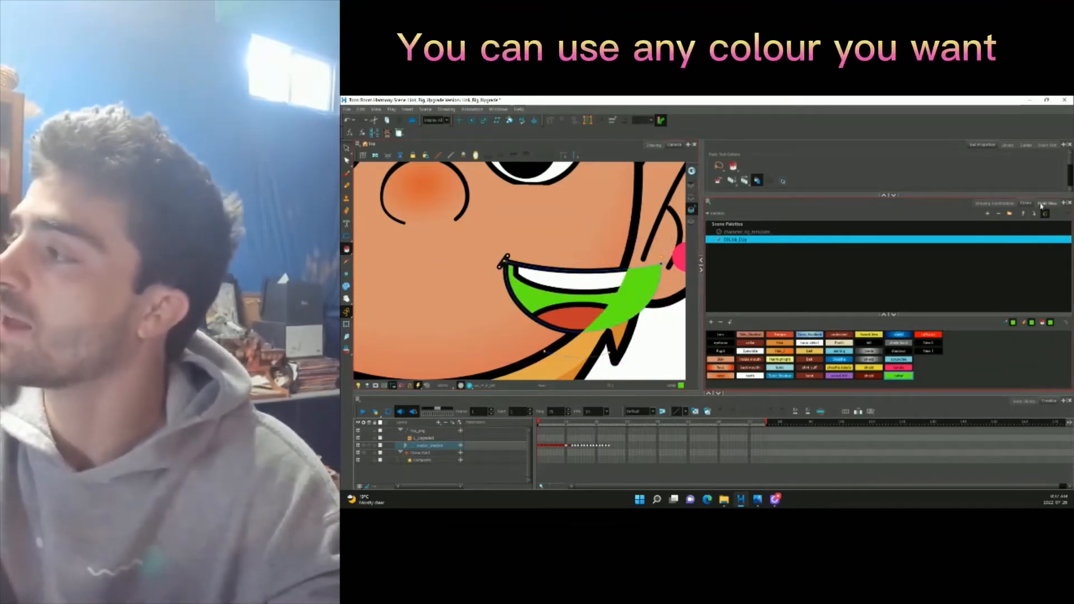
{"action": "left_click", "coordinate": [996, 204]}
{"action": "left_click", "coordinate": [866, 258]}
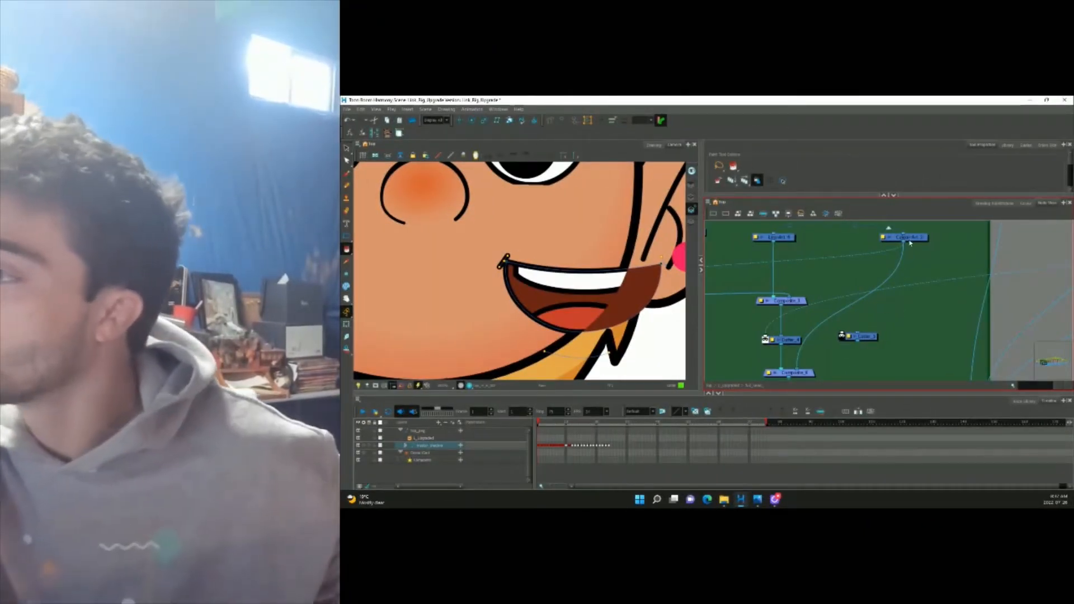
Insert a Colour-Override node into the Colour-Art cable, moving Cutter_5 aside.
{"action": "left_click_drag", "start_coordinate": [862, 339], "coordinate": [835, 328]}
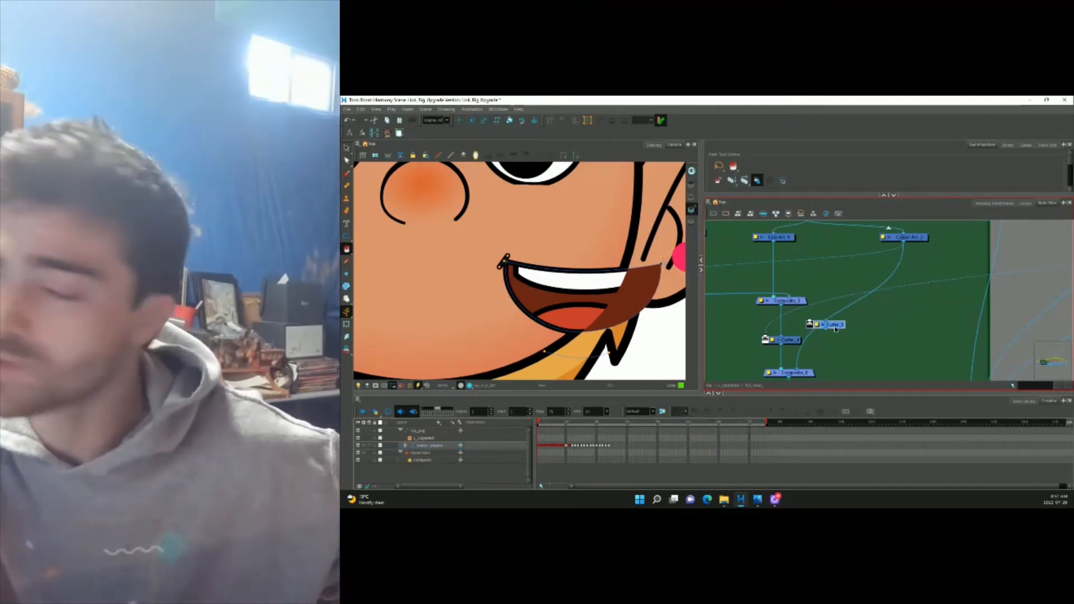
{"action": "key", "text": "alt"}
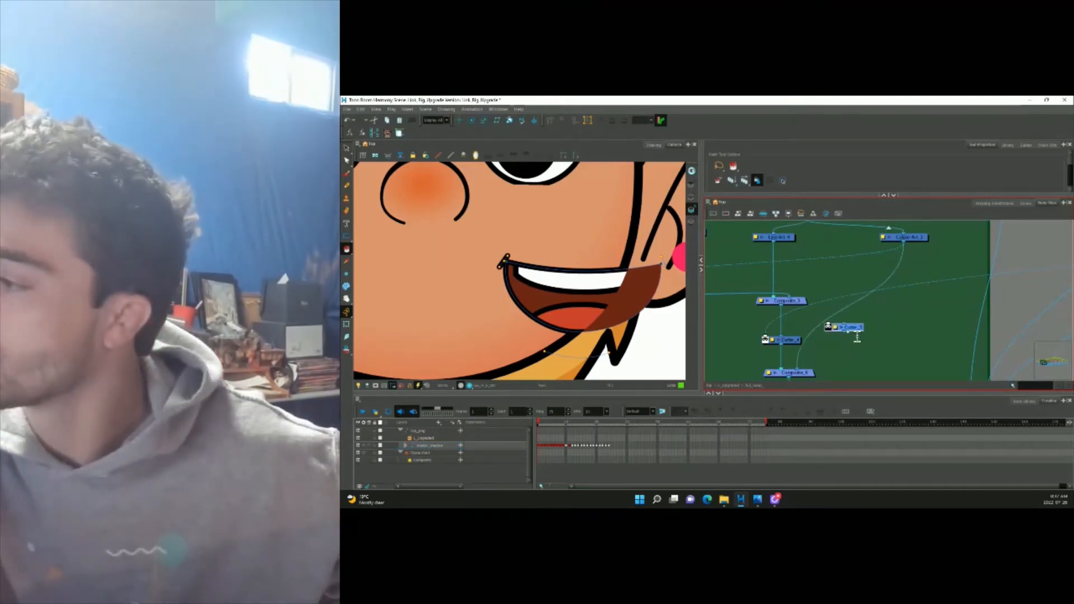
{"action": "left_click_drag", "start_coordinate": [836, 329], "coordinate": [866, 333]}
{"action": "left_click", "coordinate": [1024, 401]}
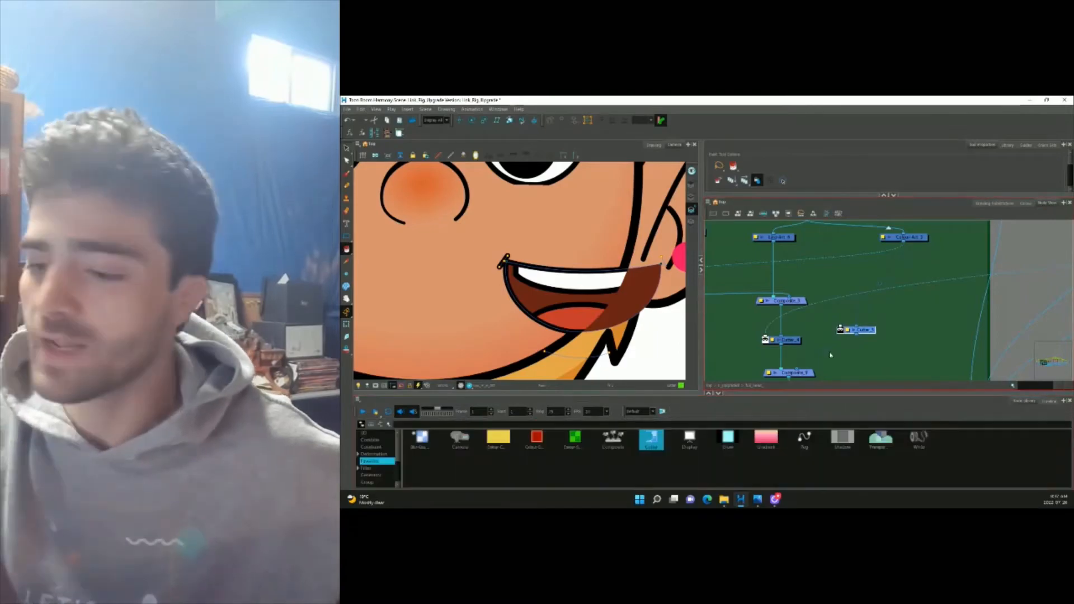
{"action": "left_click_drag", "start_coordinate": [537, 439], "coordinate": [888, 290]}
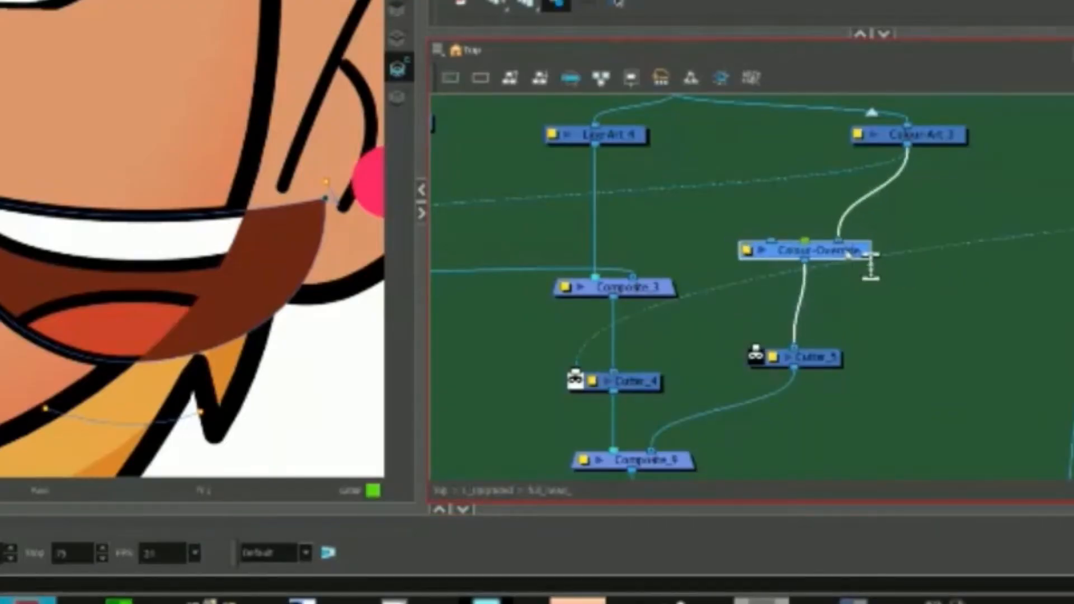
{"action": "left_click_drag", "start_coordinate": [849, 254], "coordinate": [945, 293]}
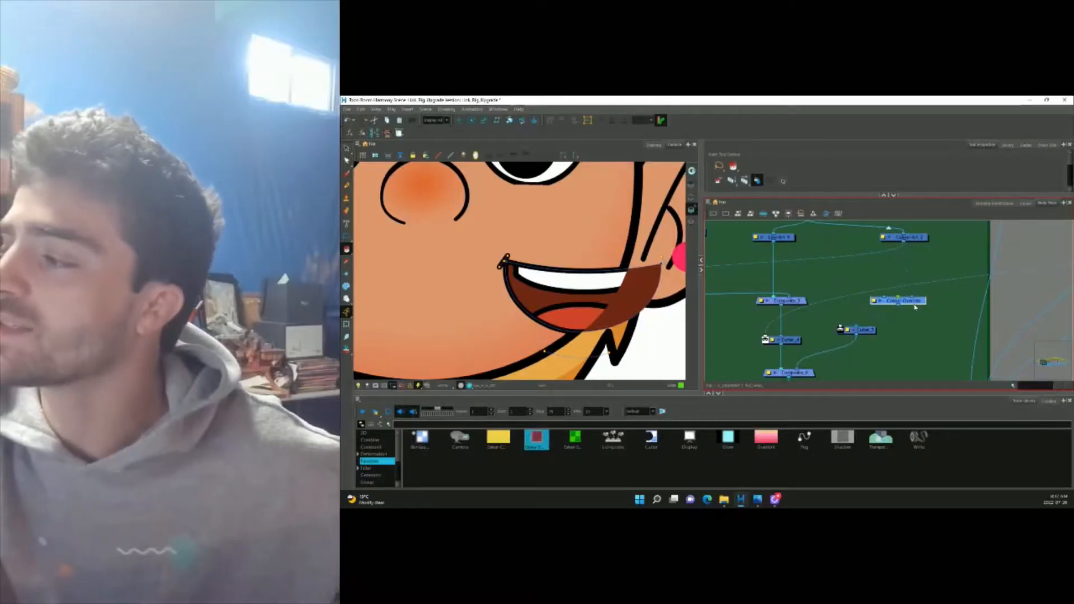
{"action": "left_click_drag", "start_coordinate": [826, 363], "coordinate": [864, 374]}
Set the Colour-Override node to Render Selected Colours with only inside mouth.
{"action": "double_click", "coordinate": [899, 300]}
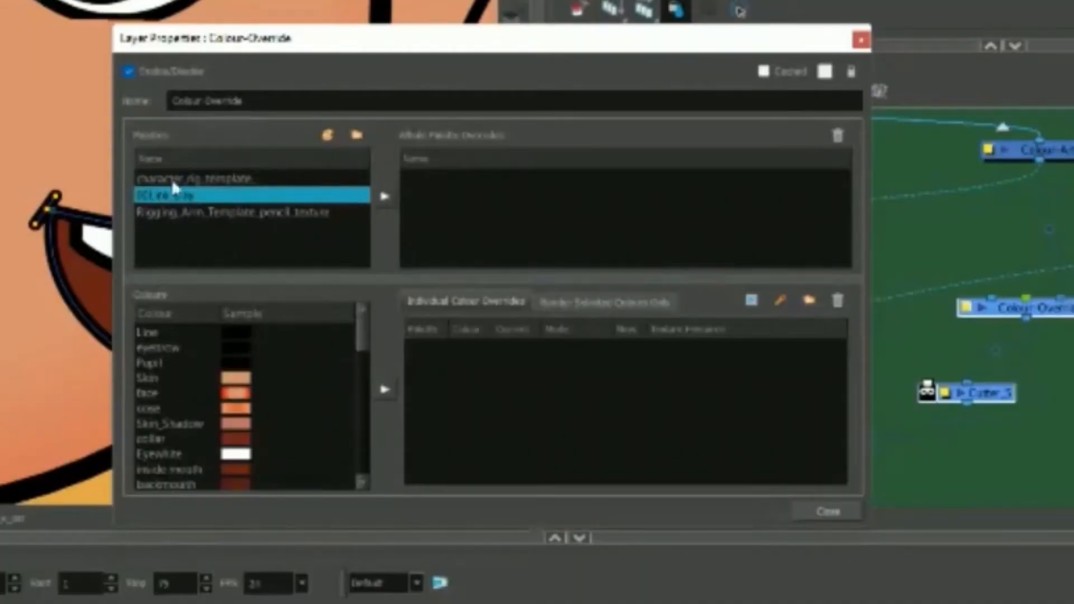
{"action": "left_click", "coordinate": [589, 304]}
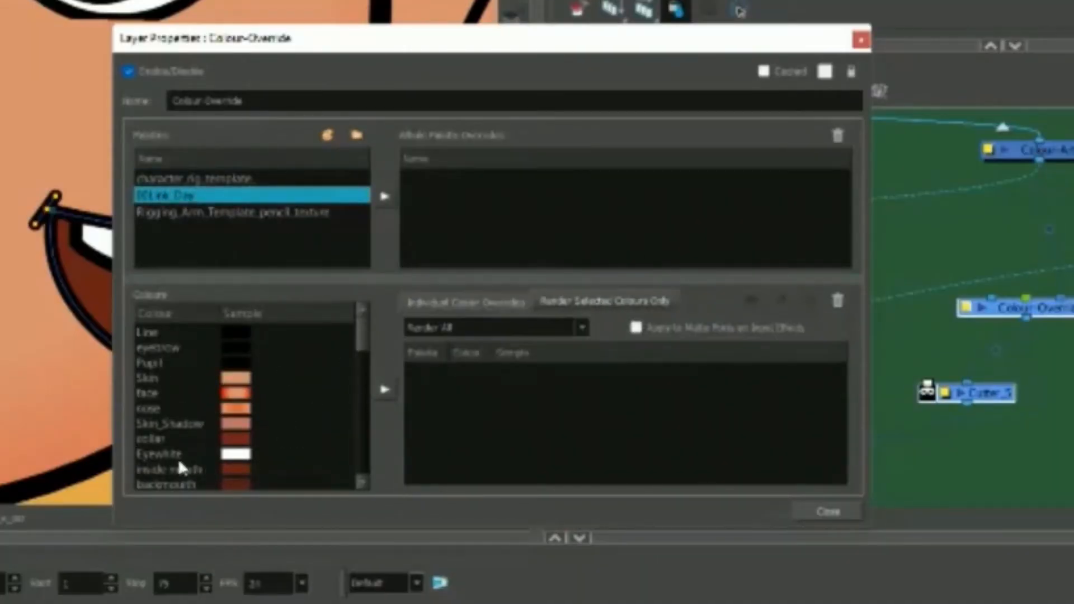
{"action": "left_click", "coordinate": [210, 473]}
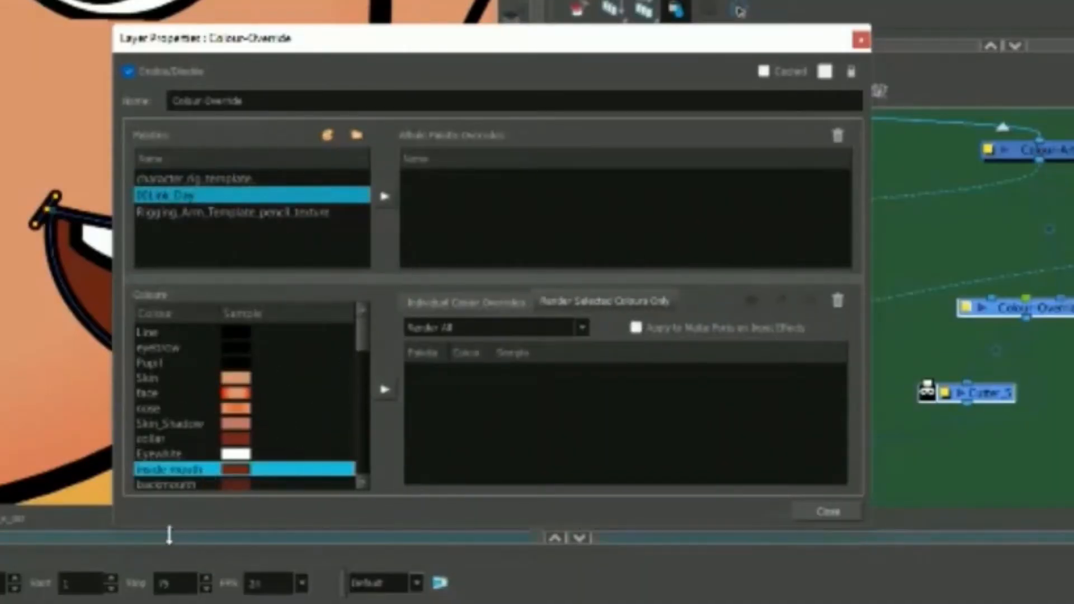
{"action": "left_click", "coordinate": [581, 327]}
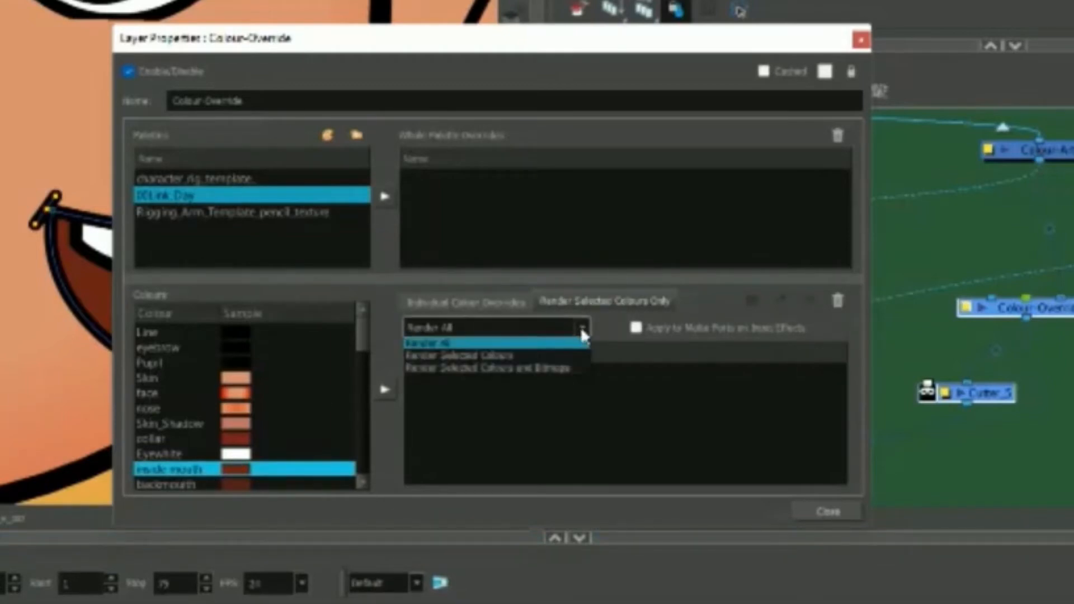
{"action": "left_click", "coordinate": [451, 360]}
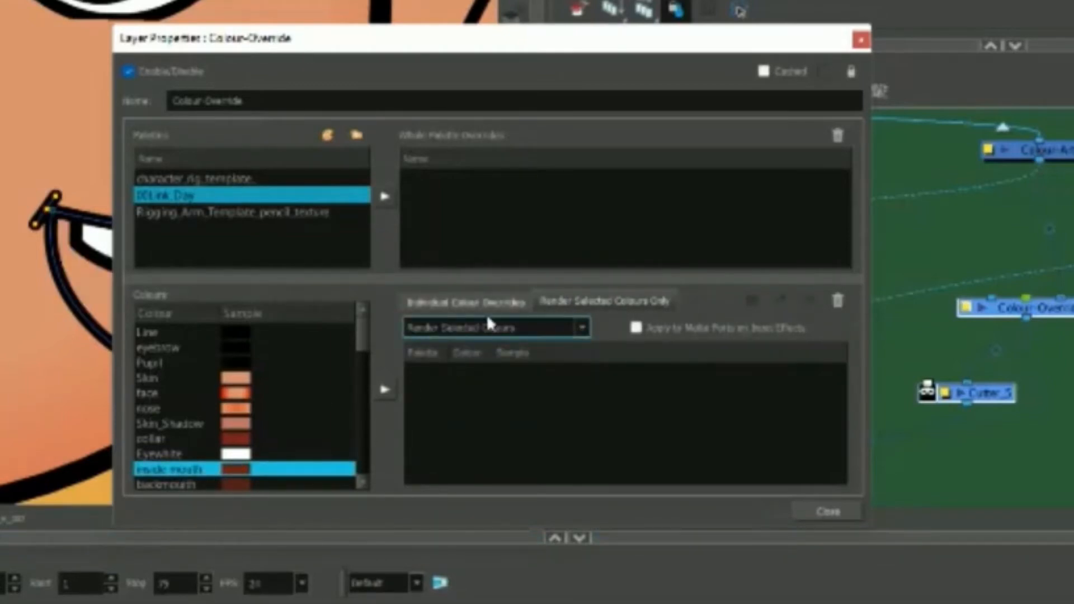
{"action": "left_click", "coordinate": [385, 390]}
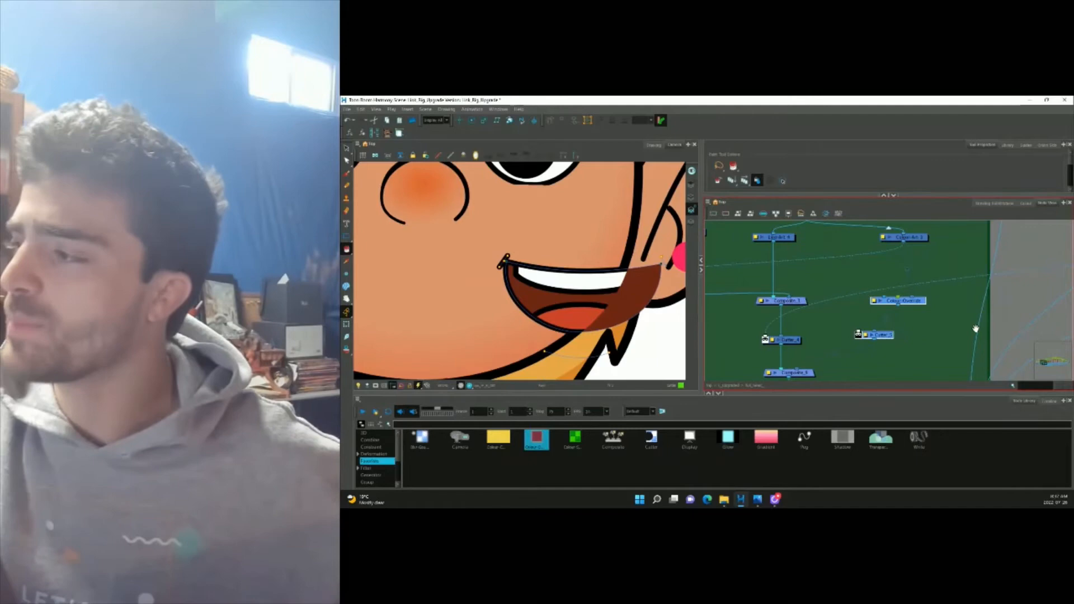
{"action": "left_click_drag", "start_coordinate": [976, 329], "coordinate": [793, 327]}
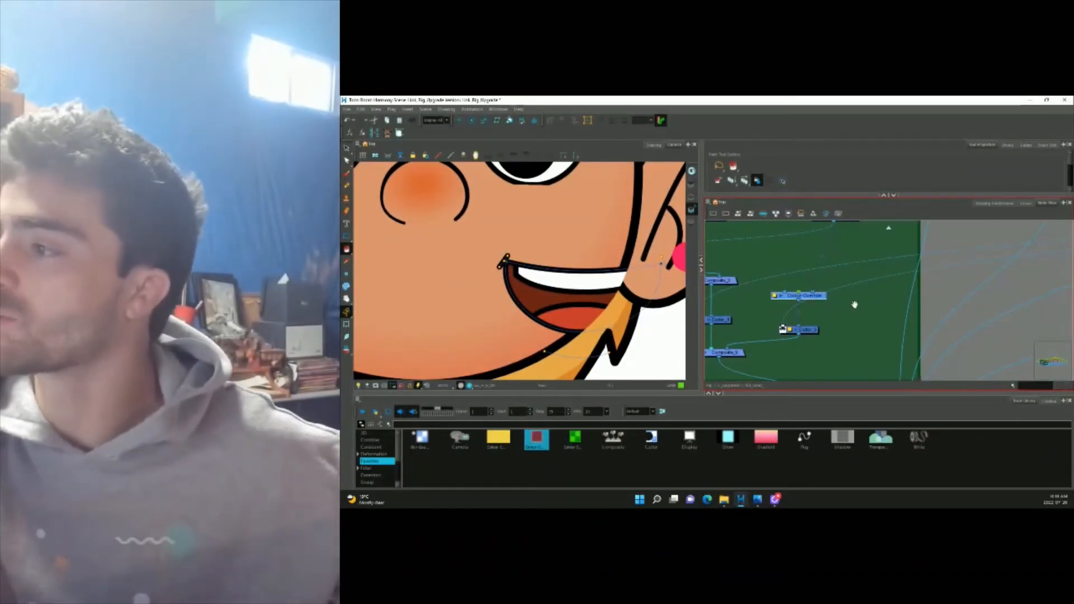
Duplicate Colour-Override and Cutter_5, placing the copies beside the originals.
{"action": "left_click_drag", "start_coordinate": [855, 305], "coordinate": [806, 329]}
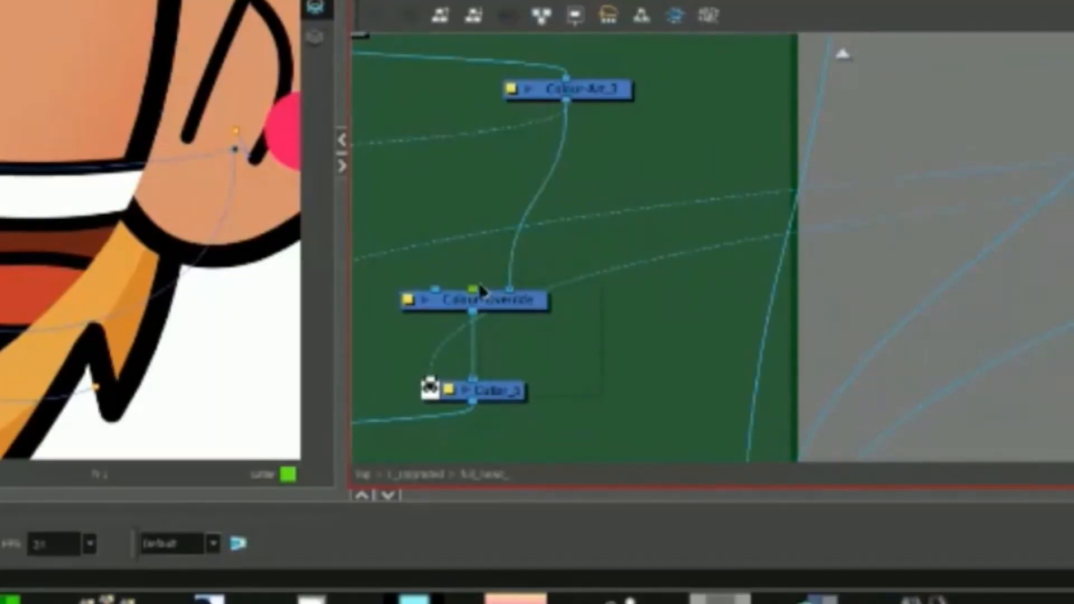
{"action": "left_click_drag", "start_coordinate": [480, 286], "coordinate": [474, 282]}
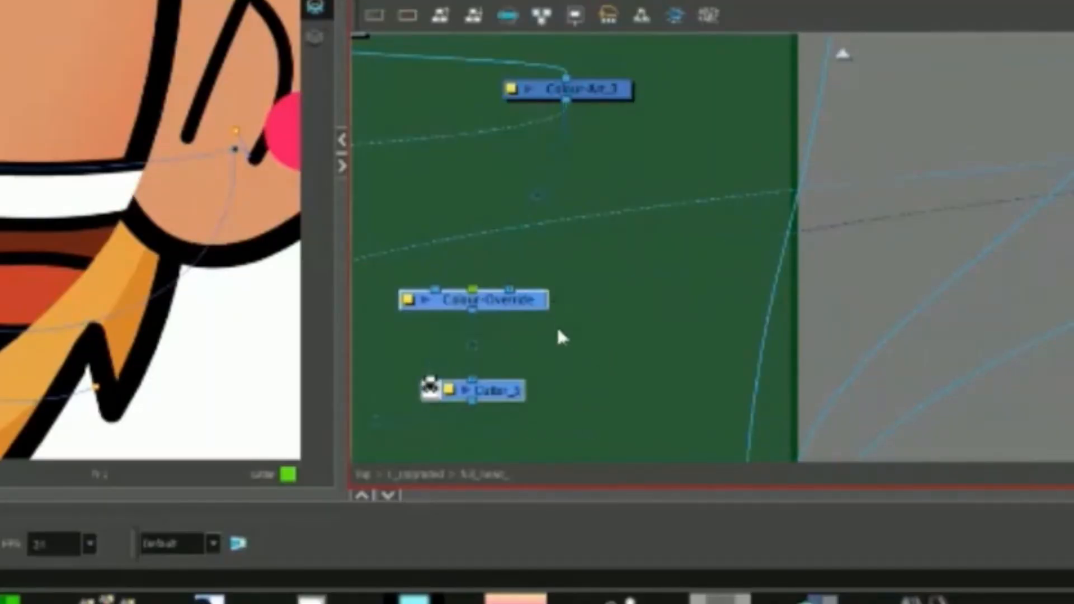
{"action": "key", "text": "ctrl+v"}
{"action": "left_click_drag", "start_coordinate": [706, 342], "coordinate": [714, 290]}
{"action": "left_click", "coordinate": [720, 350]}
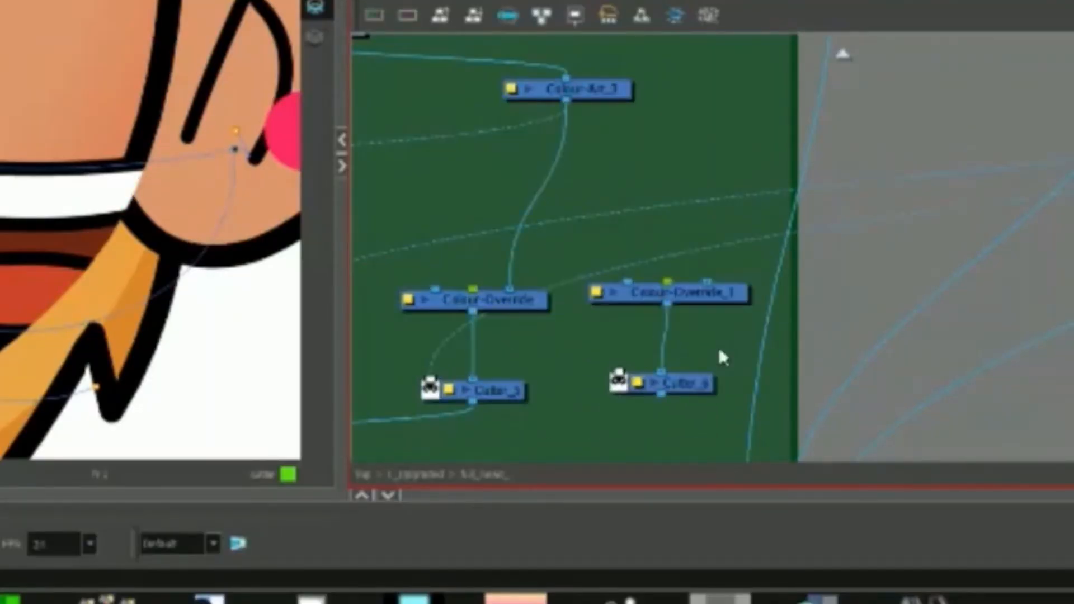
{"action": "left_click_drag", "start_coordinate": [682, 394], "coordinate": [703, 401]}
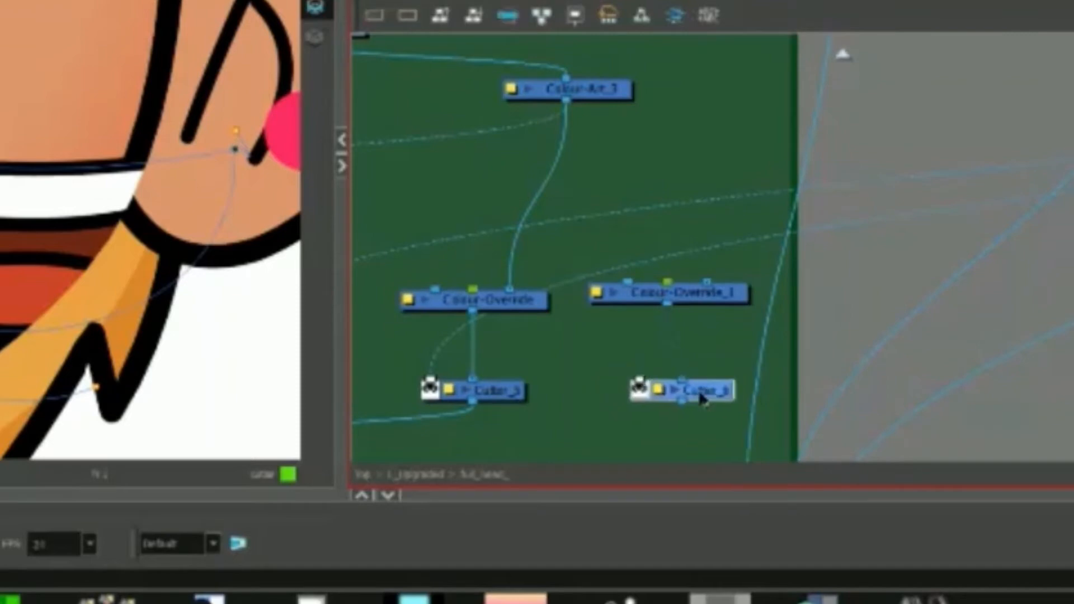
In Colour-Override_1, replace inside mouth with the cutter colour in the rendered colours.
{"action": "double_click", "coordinate": [717, 287]}
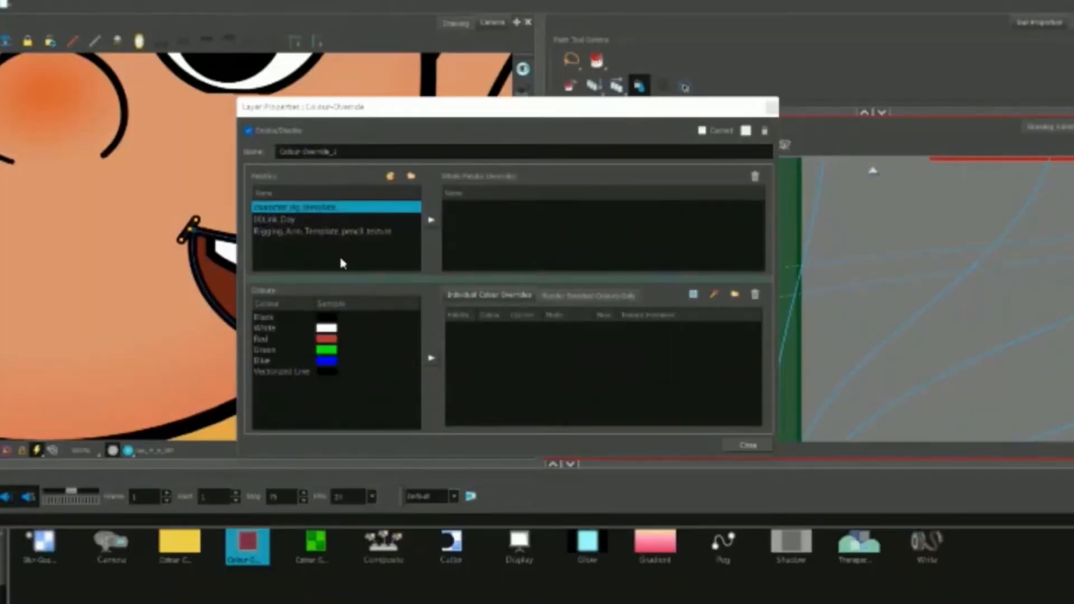
{"action": "left_click", "coordinate": [313, 219]}
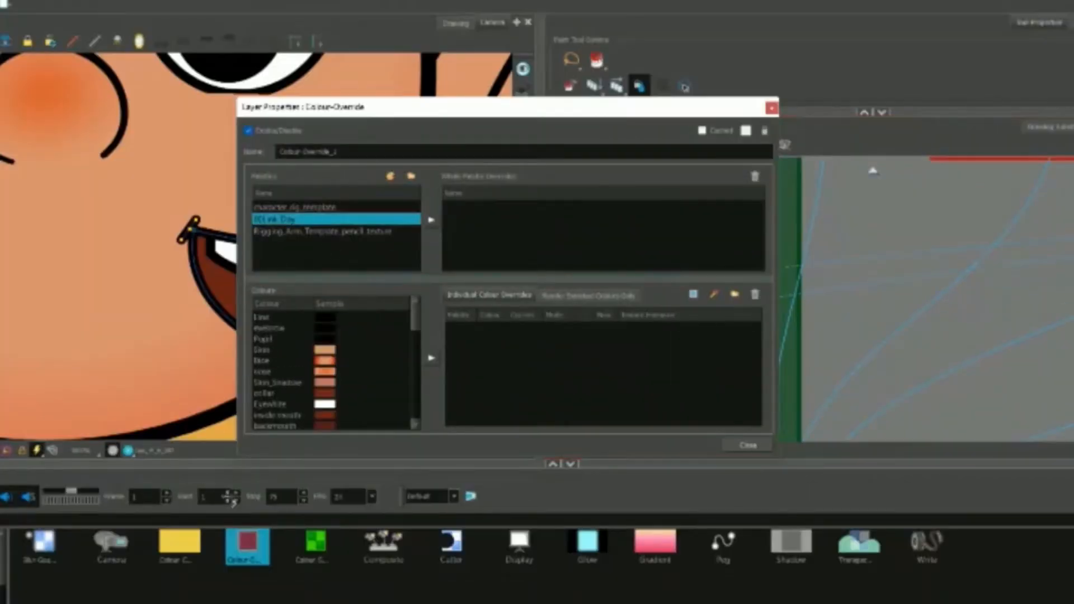
{"action": "left_click", "coordinate": [601, 296]}
{"action": "left_click", "coordinate": [477, 347]}
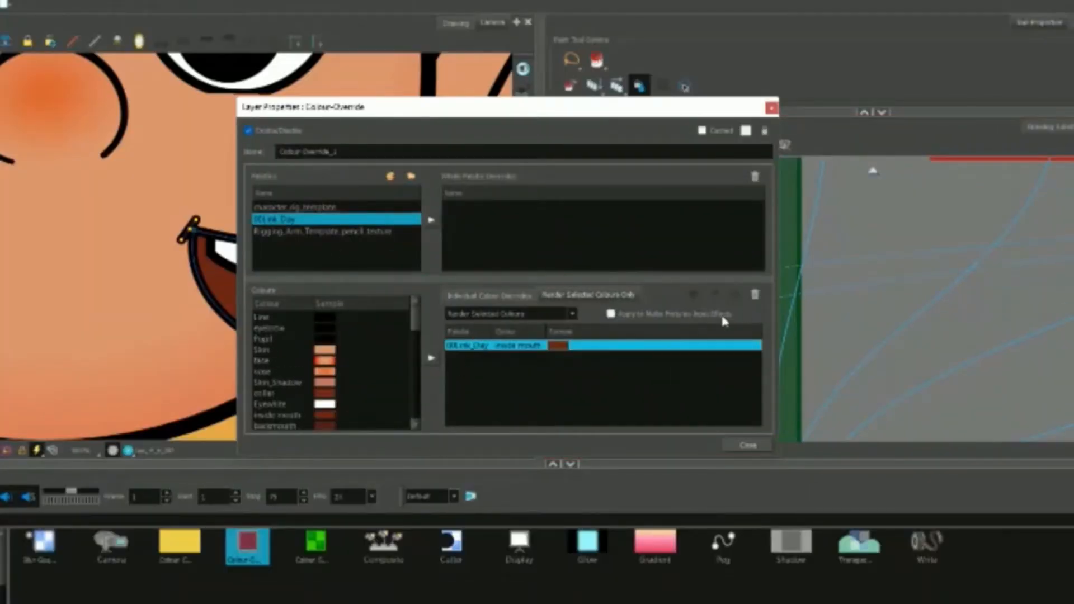
{"action": "left_click", "coordinate": [754, 297]}
{"action": "left_click_drag", "start_coordinate": [415, 330], "coordinate": [415, 412]}
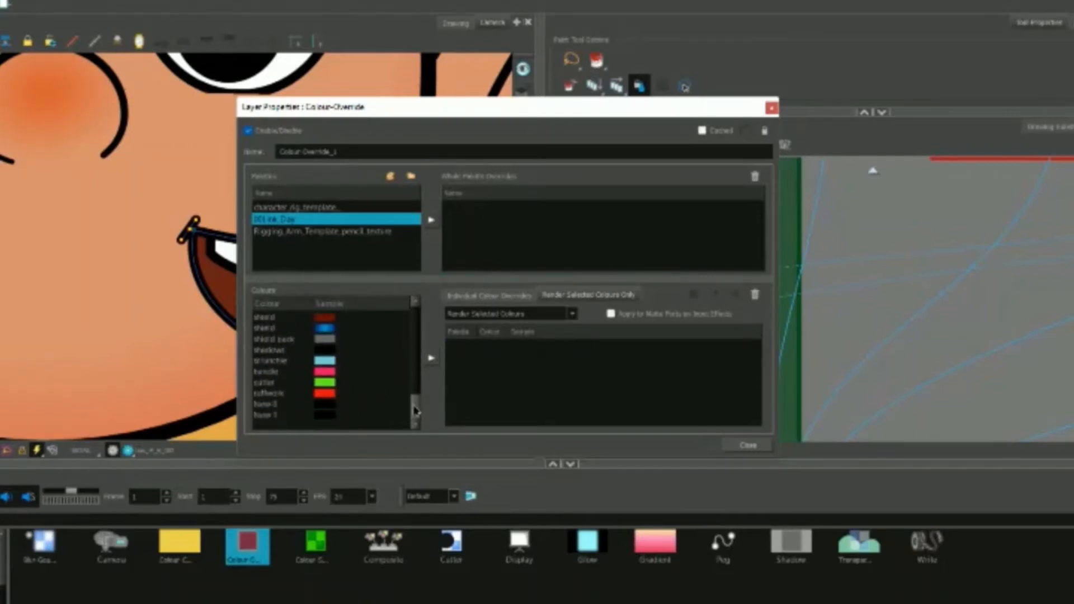
{"action": "left_click", "coordinate": [431, 358]}
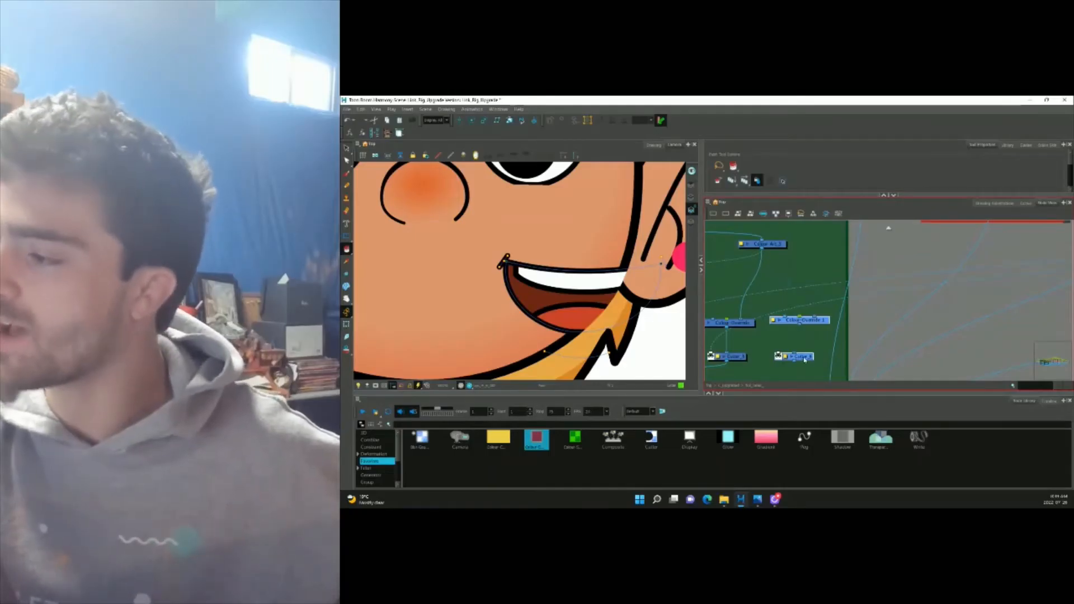
Wire Colour-Override_1 into the chain and move Cutter_6 to the right.
{"action": "left_click_drag", "start_coordinate": [798, 358], "coordinate": [801, 357]}
{"action": "left_click_drag", "start_coordinate": [762, 249], "coordinate": [803, 316]}
{"action": "left_click_drag", "start_coordinate": [799, 357], "coordinate": [947, 329]}
{"action": "mouse_move", "coordinate": [929, 329]}
{"action": "left_mouse_down"}
{"action": "mouse_move", "coordinate": [852, 332]}
{"action": "mouse_move", "coordinate": [948, 326]}
{"action": "mouse_move", "coordinate": [834, 362]}
{"action": "mouse_move", "coordinate": [821, 356]}
{"action": "mouse_move", "coordinate": [837, 340]}
{"action": "mouse_move", "coordinate": [856, 350]}
{"action": "mouse_move", "coordinate": [937, 339]}
{"action": "left_mouse_up"}
{"action": "left_click_drag", "start_coordinate": [816, 344], "coordinate": [945, 331]}
{"action": "left_click_drag", "start_coordinate": [816, 335], "coordinate": [941, 329]}
{"action": "left_click_drag", "start_coordinate": [814, 324], "coordinate": [903, 311]}
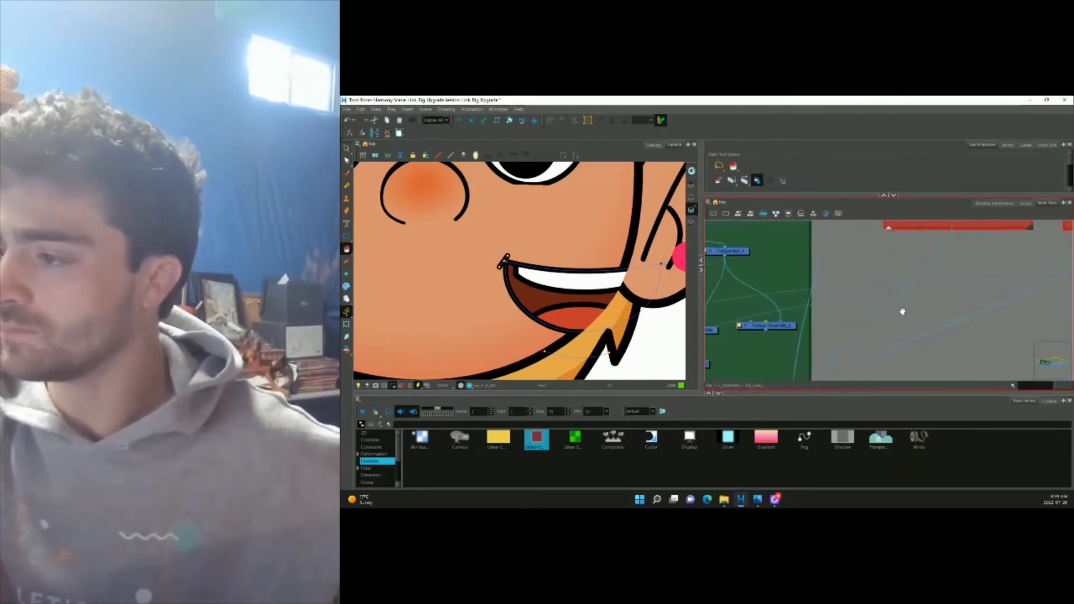
{"action": "left_click_drag", "start_coordinate": [767, 330], "coordinate": [878, 349]}
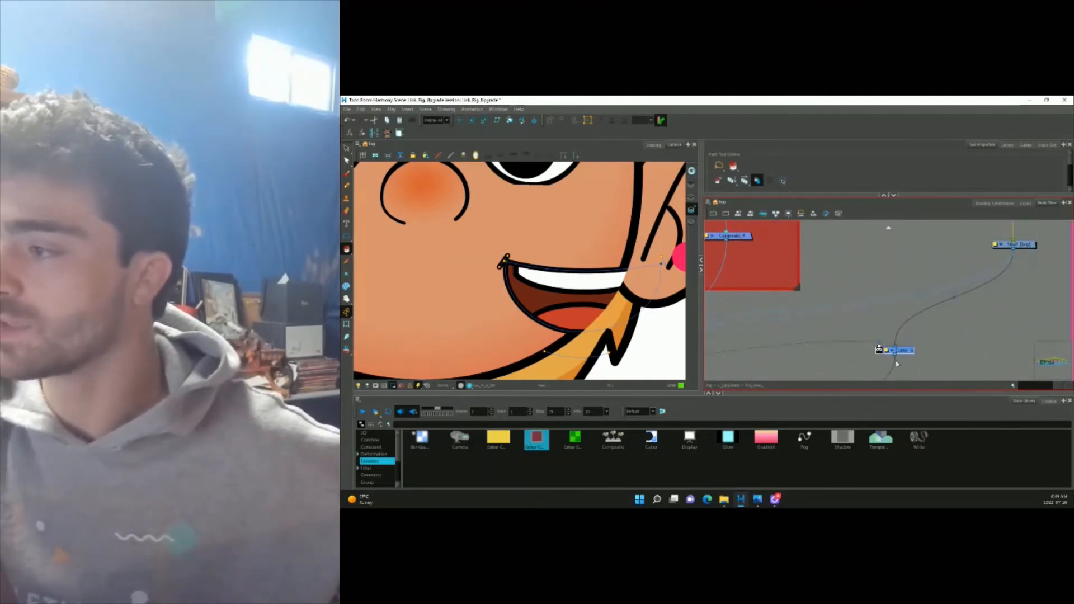
Select the mouth with the Transform tool and inspect its drawing substitutions.
{"action": "left_click", "coordinate": [736, 245]}
{"action": "left_click", "coordinate": [989, 202]}
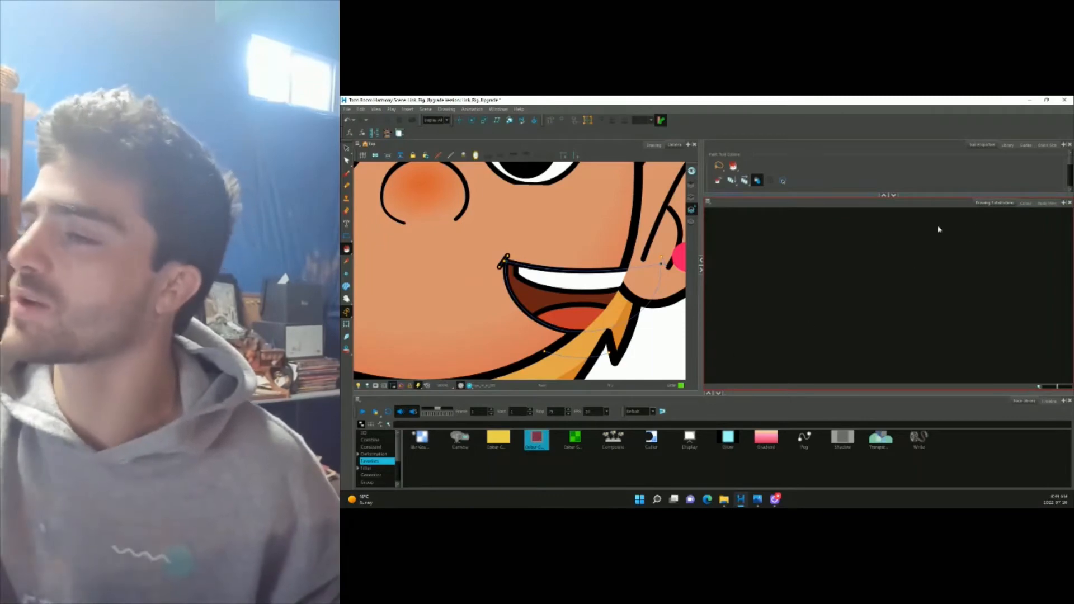
{"action": "key", "text": "shift+t"}
{"action": "left_click", "coordinate": [582, 244]}
{"action": "left_click", "coordinate": [565, 296]}
{"action": "left_click", "coordinate": [922, 256]}
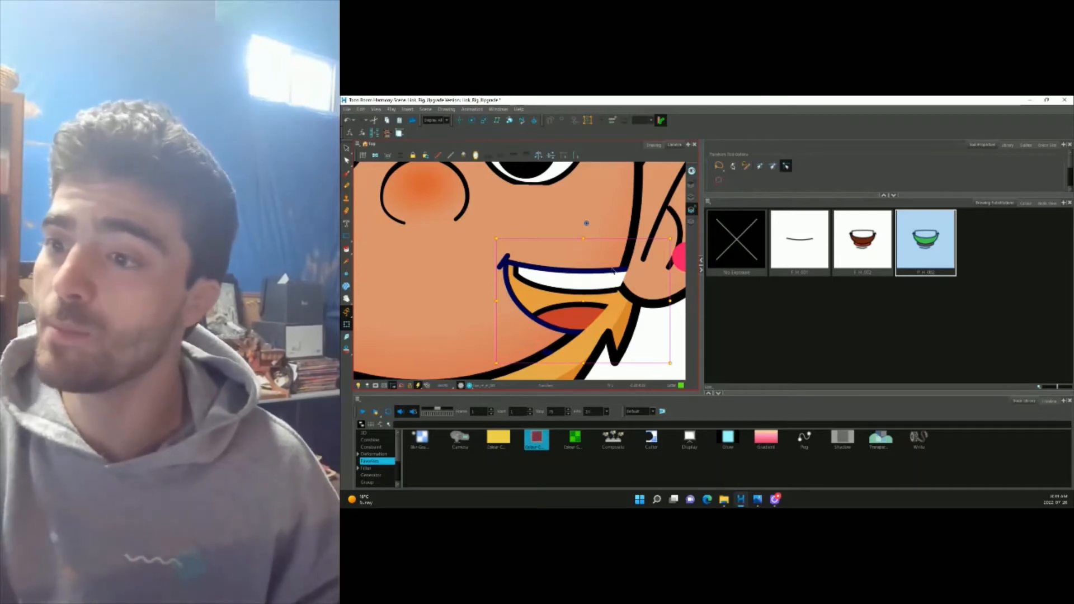
{"action": "left_click", "coordinate": [582, 309]}
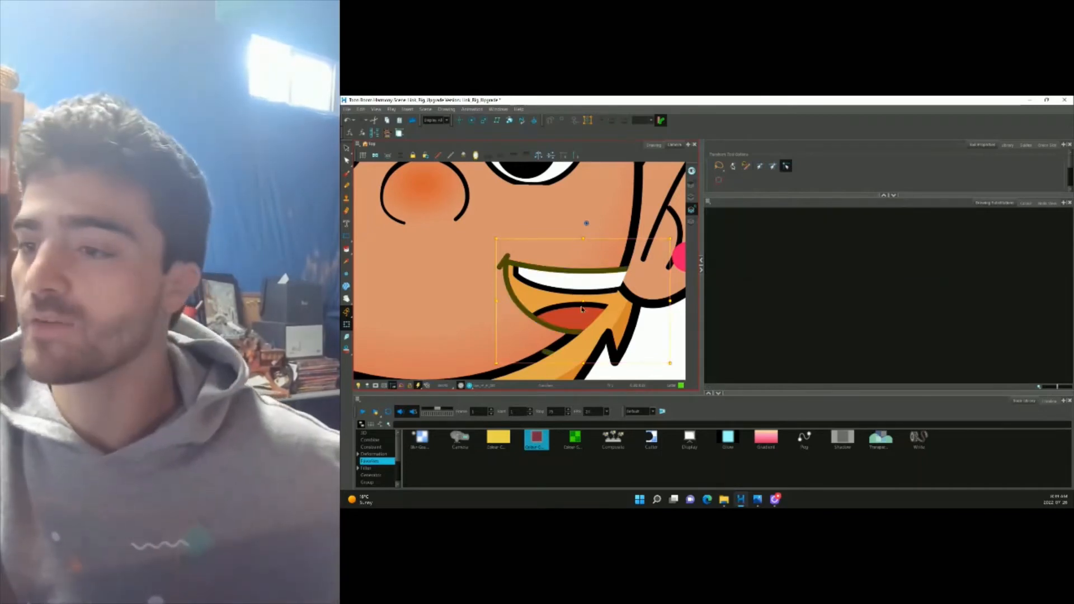
{"action": "scroll", "coordinate": [569, 296], "scroll_direction": "down", "scroll_amount": 3}
{"action": "scroll", "coordinate": [593, 314], "scroll_direction": "up", "scroll_amount": 4}
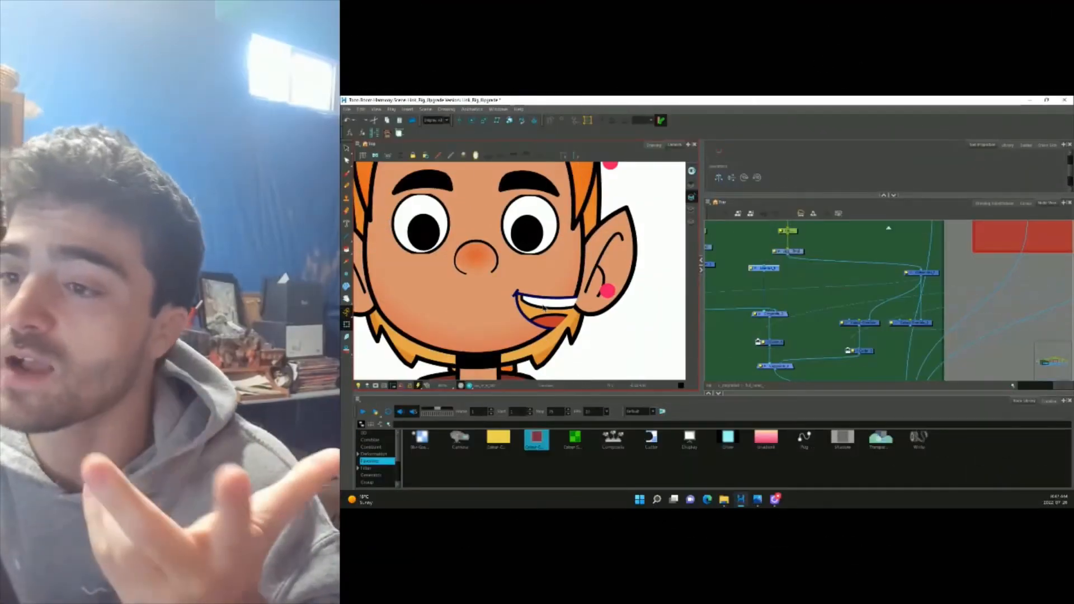
Select the mouth and another rig drawing, then show the 00Link_Day colour palettes.
{"action": "scroll", "coordinate": [543, 307], "scroll_direction": "up", "scroll_amount": 1}
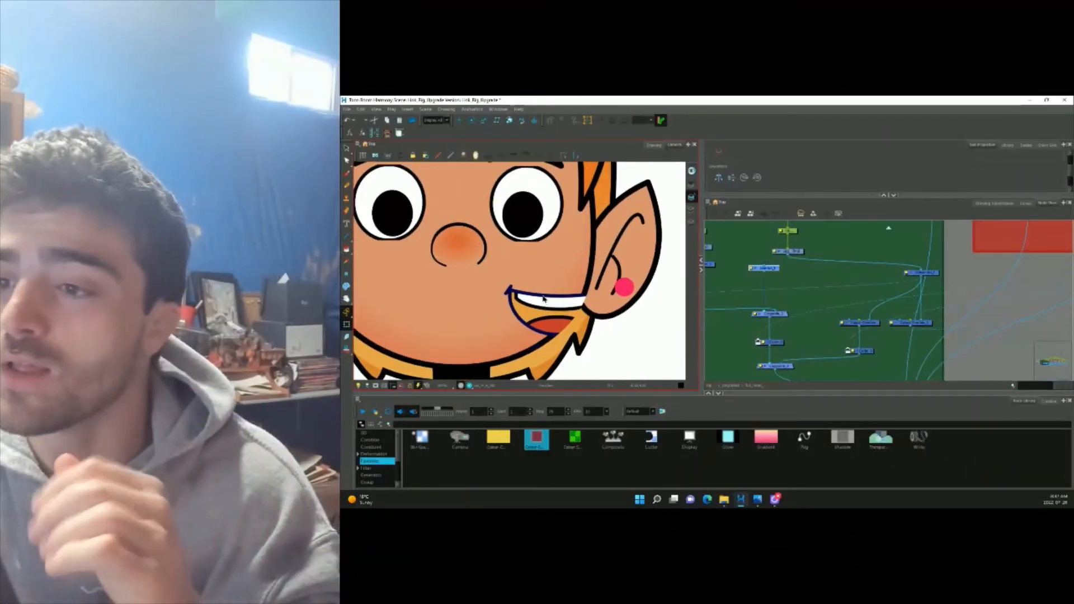
{"action": "left_click", "coordinate": [543, 299]}
{"action": "scroll", "coordinate": [543, 297], "scroll_direction": "up", "scroll_amount": 3}
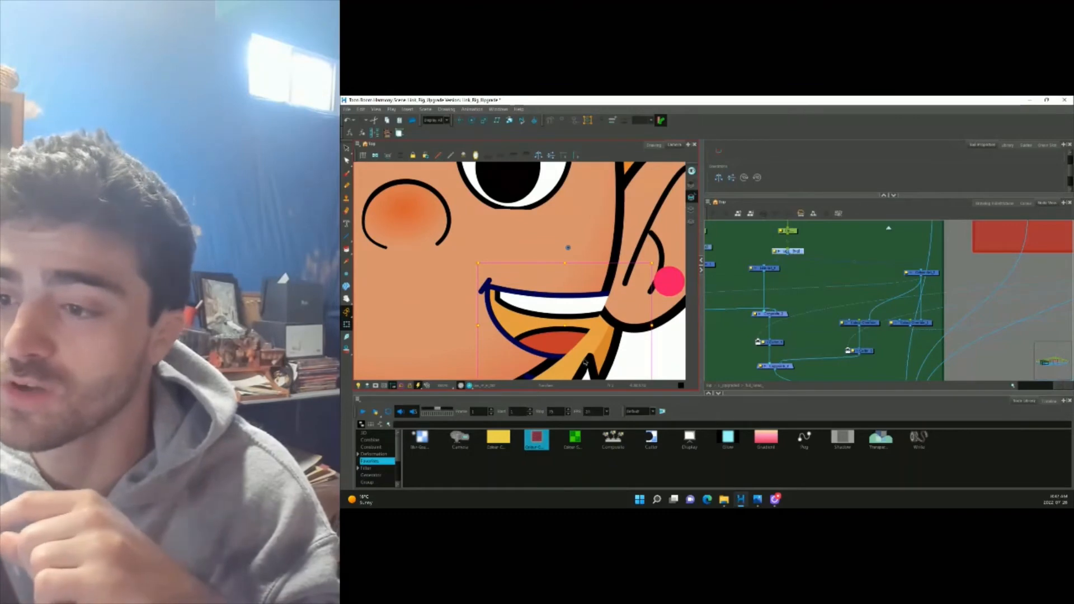
{"action": "scroll", "coordinate": [569, 291], "scroll_direction": "down", "scroll_amount": 4}
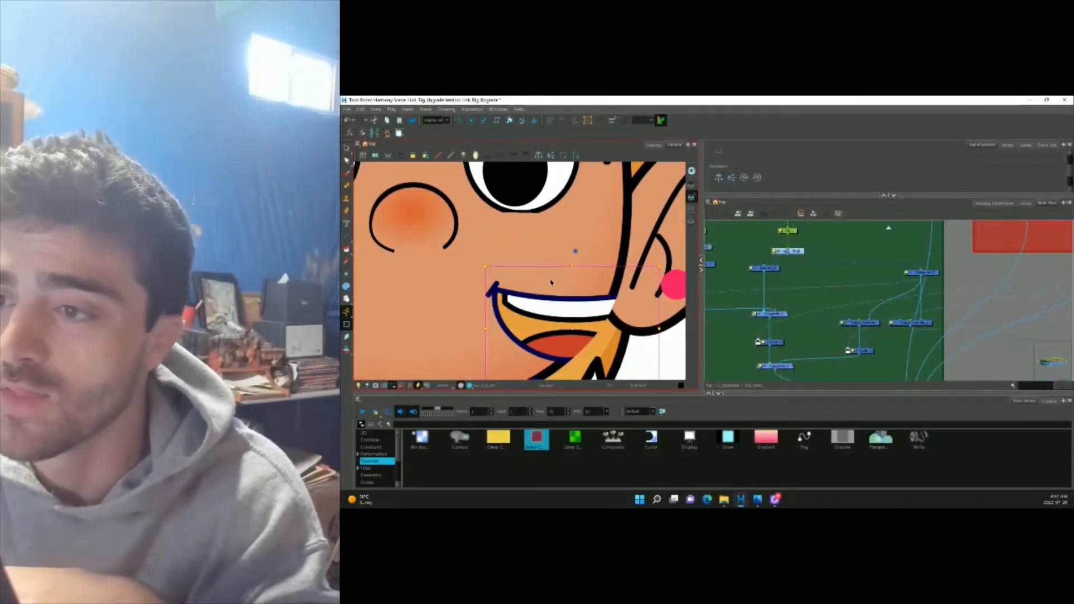
{"action": "left_click", "coordinate": [572, 368]}
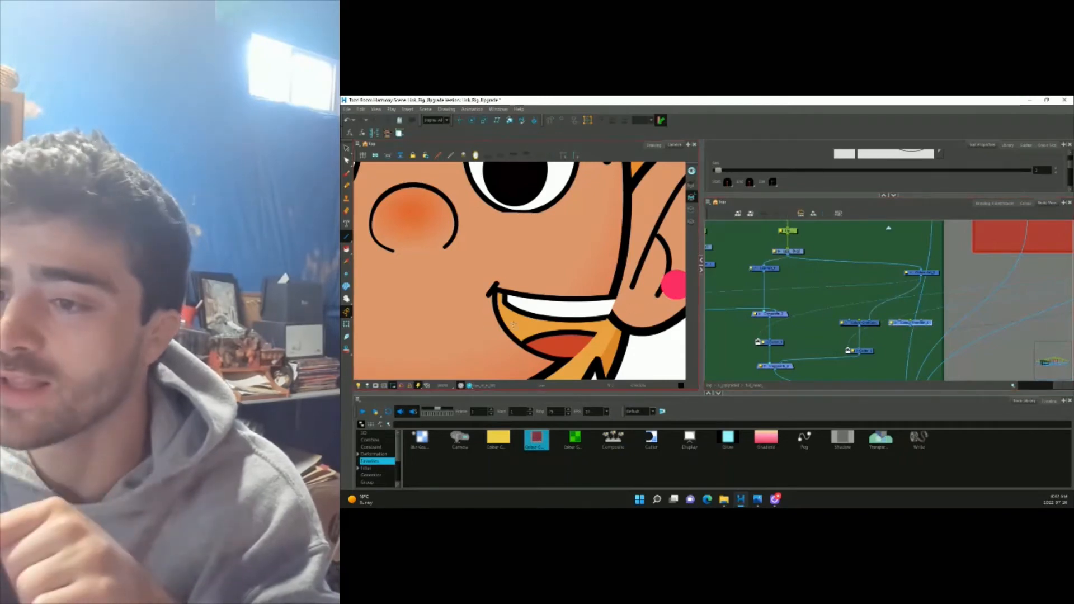
{"action": "left_click", "coordinate": [1025, 203]}
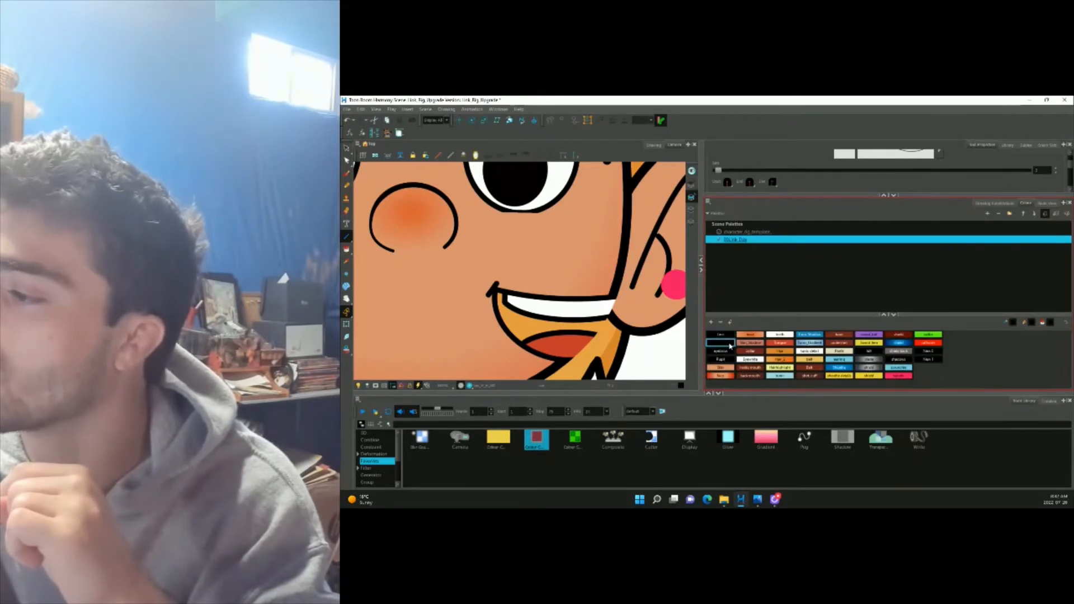
Rename a palette swatch to line_Field and change its colour to cyan.
{"action": "double_click", "coordinate": [734, 344]}
{"action": "left_click", "coordinate": [767, 248]}
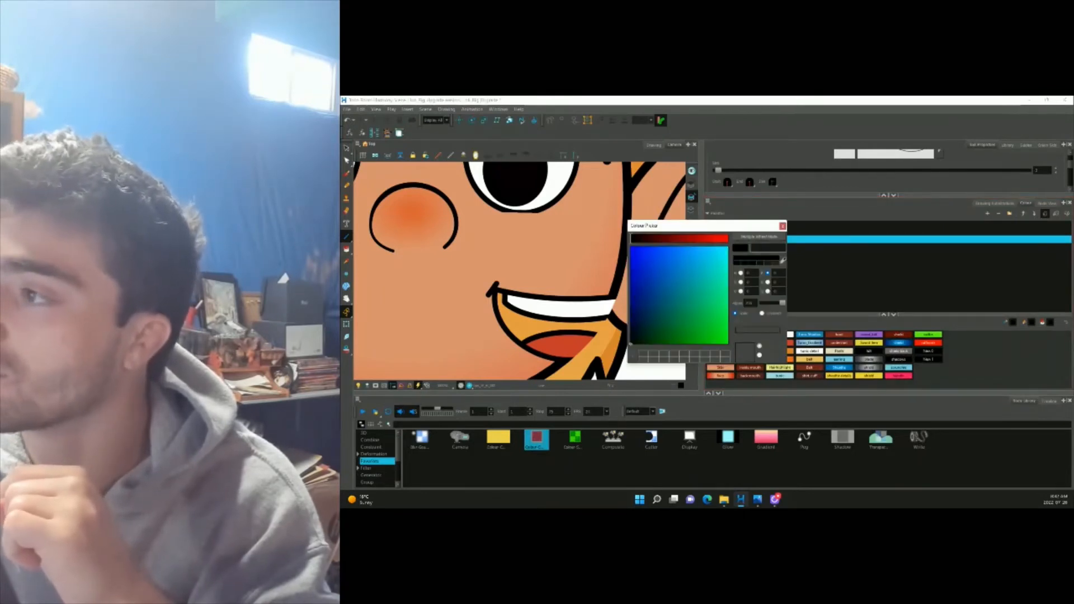
{"action": "type", "text": "line_Field"}
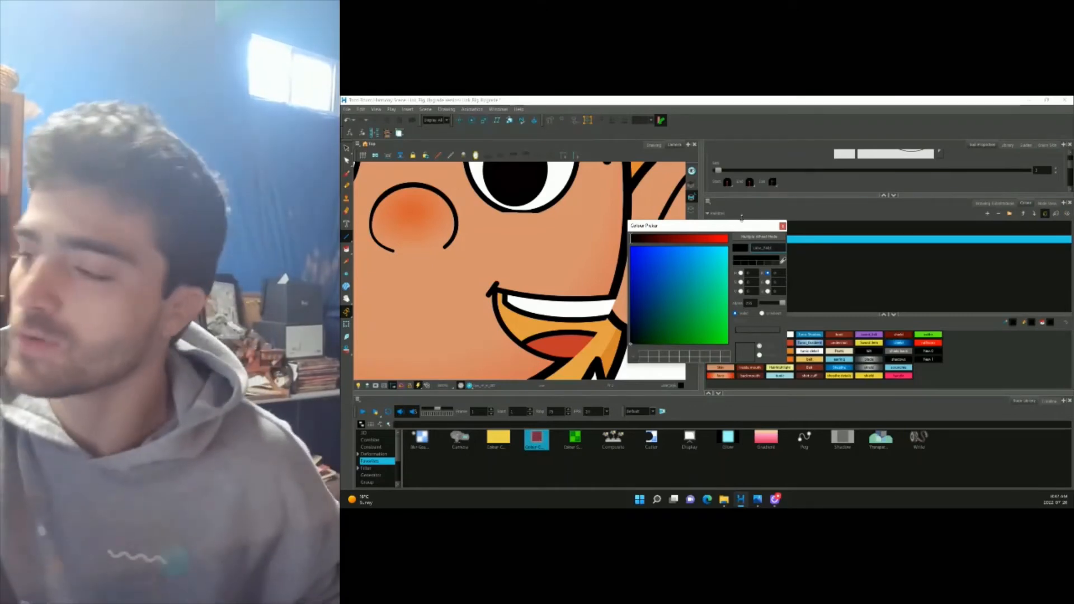
{"action": "left_click", "coordinate": [728, 249]}
{"action": "left_click", "coordinate": [782, 227]}
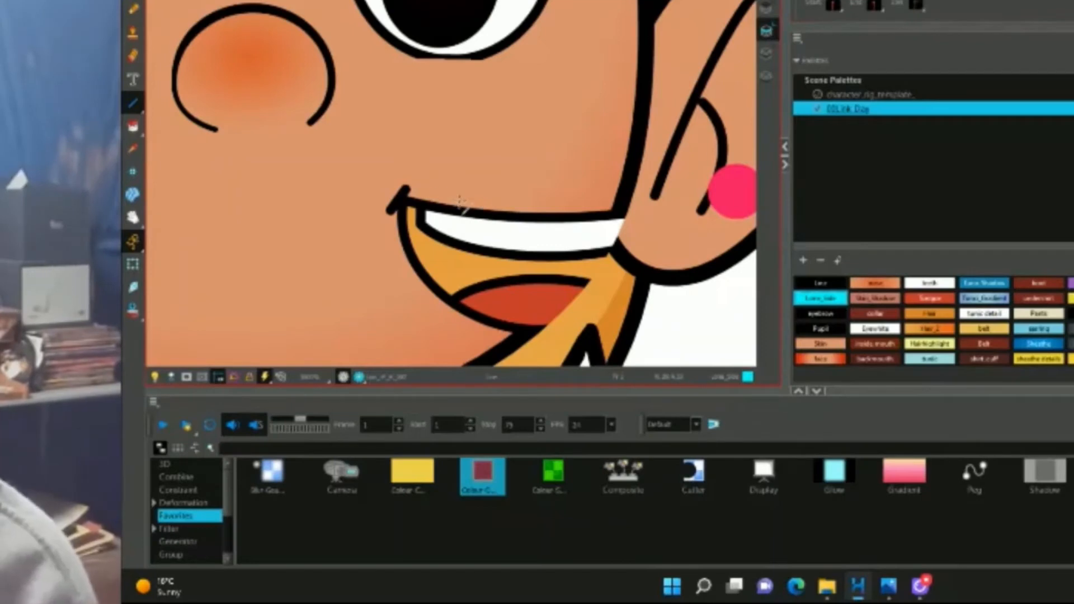
Draw a vertical cyan stroke through the mouth and paint its interior with the inside mouth colour.
{"action": "left_click_drag", "start_coordinate": [480, 193], "coordinate": [480, 342]}
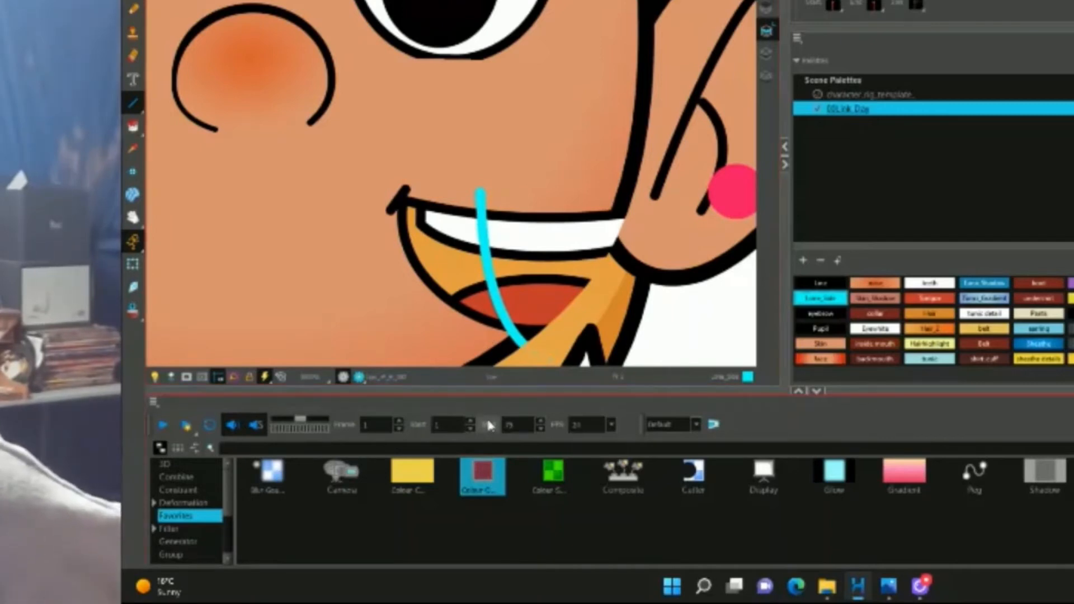
{"action": "key", "text": "alt+i"}
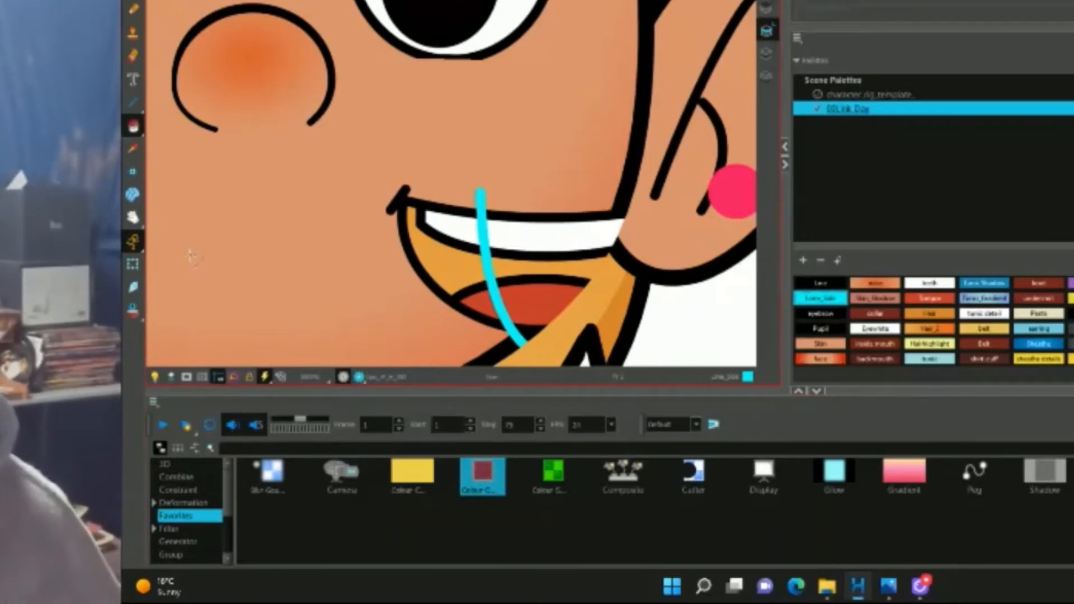
{"action": "left_click", "coordinate": [768, 52]}
{"action": "left_click", "coordinate": [870, 345]}
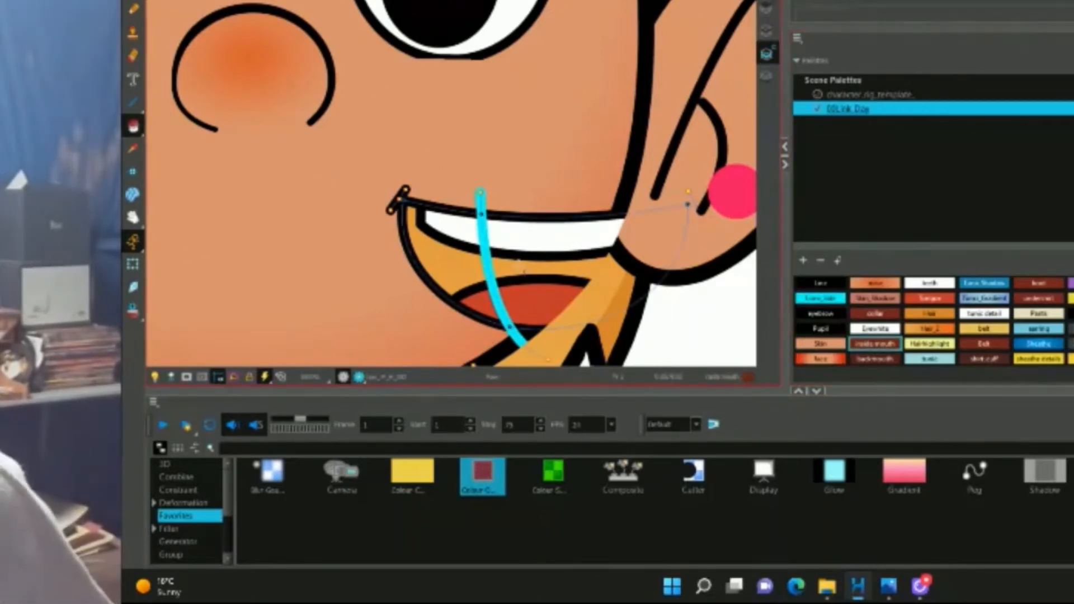
{"action": "left_click", "coordinate": [431, 246]}
{"action": "left_click", "coordinate": [137, 267]}
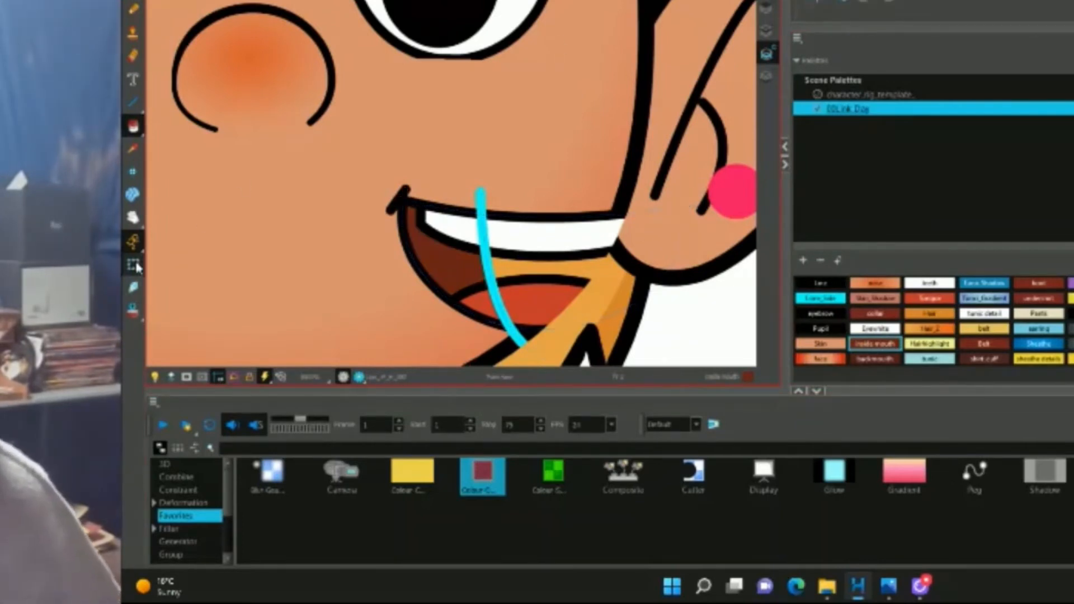
{"action": "scroll", "coordinate": [518, 257], "scroll_direction": "down", "scroll_amount": 3}
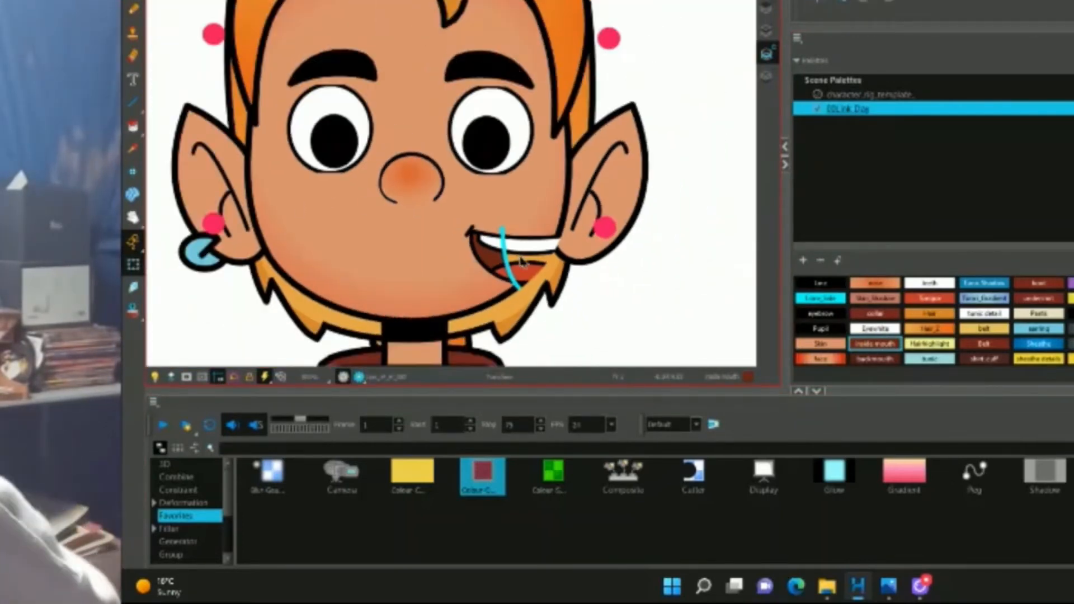
{"action": "scroll", "coordinate": [521, 262], "scroll_direction": "up", "scroll_amount": 5}
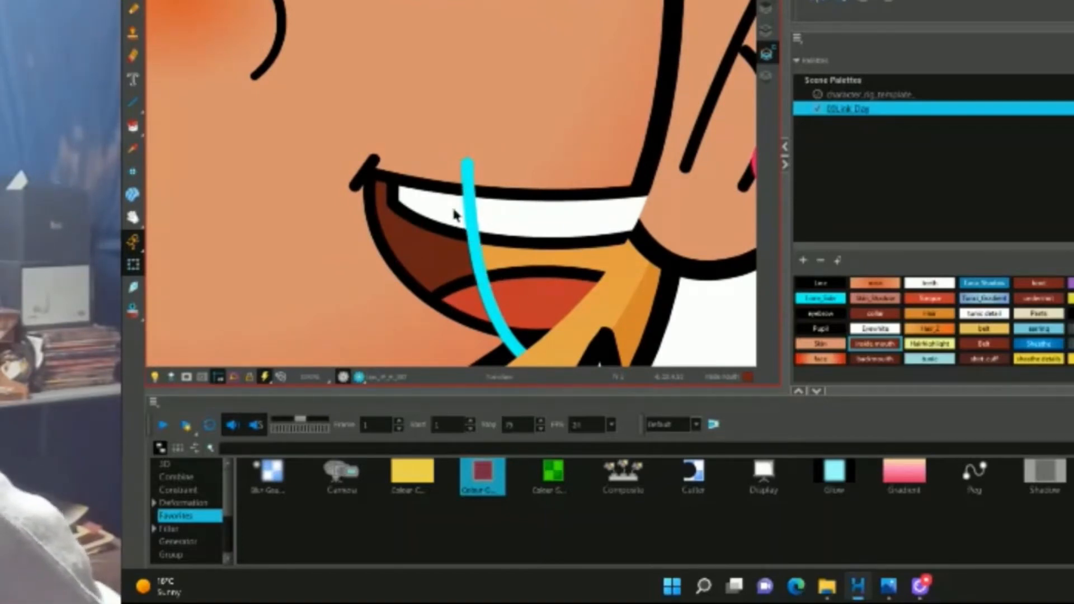
{"action": "left_click", "coordinate": [883, 255]}
Drop a Colour-Override node onto the connection in the node network.
{"action": "left_click", "coordinate": [1071, 38]}
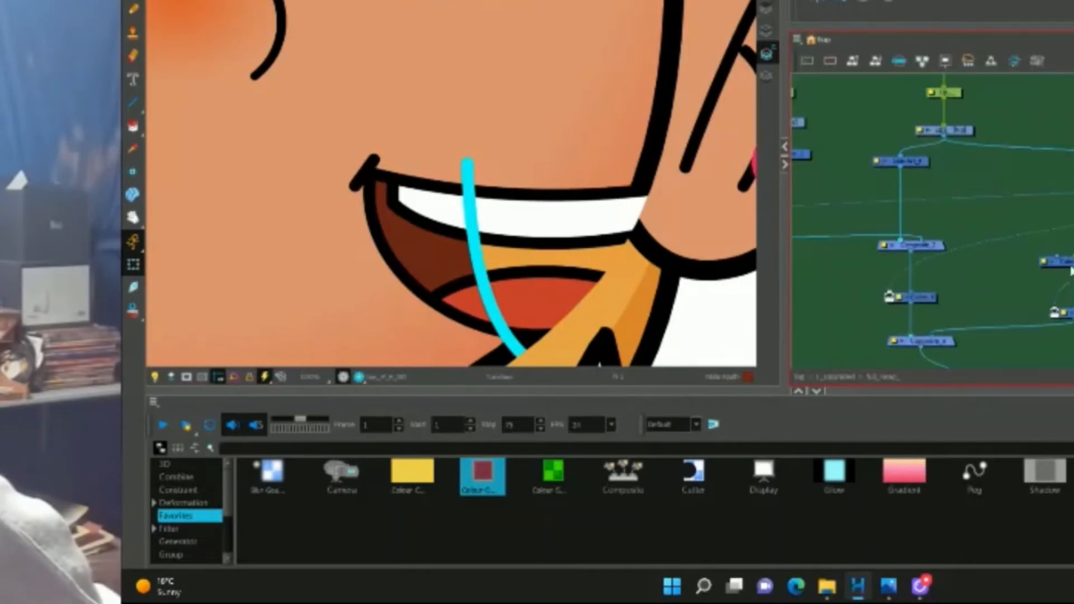
{"action": "scroll", "coordinate": [1025, 290], "scroll_direction": "down", "scroll_amount": 1}
{"action": "scroll", "coordinate": [964, 209], "scroll_direction": "up", "scroll_amount": 1}
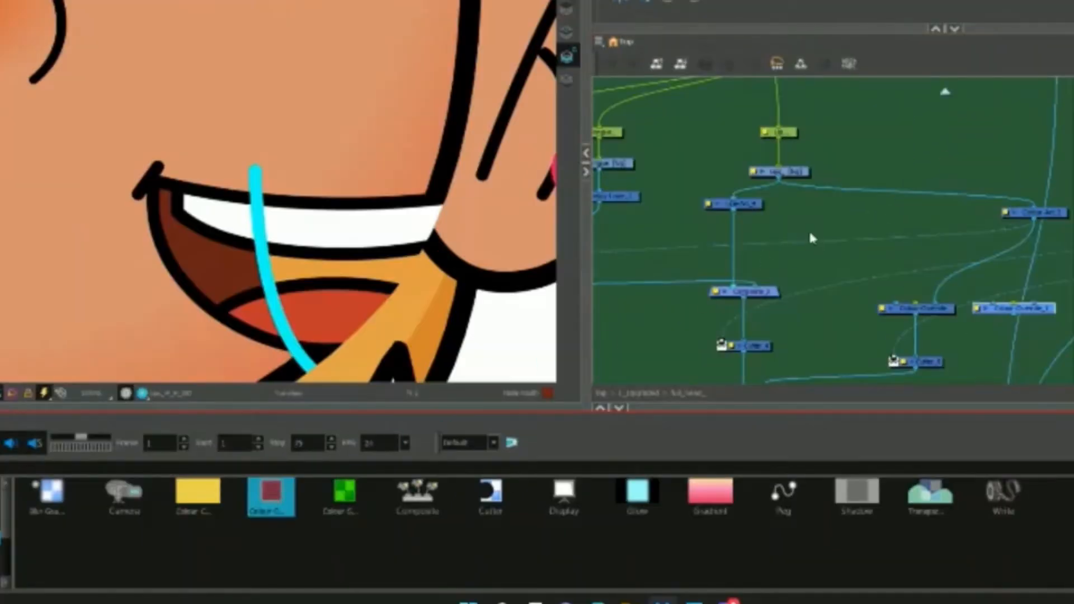
{"action": "left_click_drag", "start_coordinate": [811, 233], "coordinate": [741, 241]}
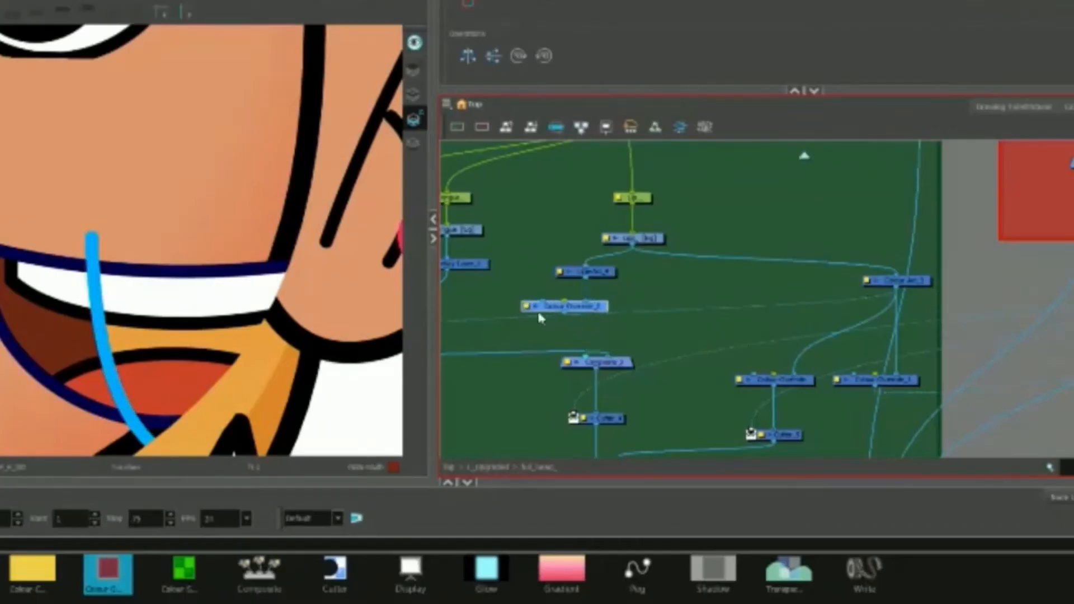
Set the Colour-Override to render only the 00Link_Day Line colour.
{"action": "double_click", "coordinate": [539, 306]}
{"action": "left_click", "coordinate": [295, 179]}
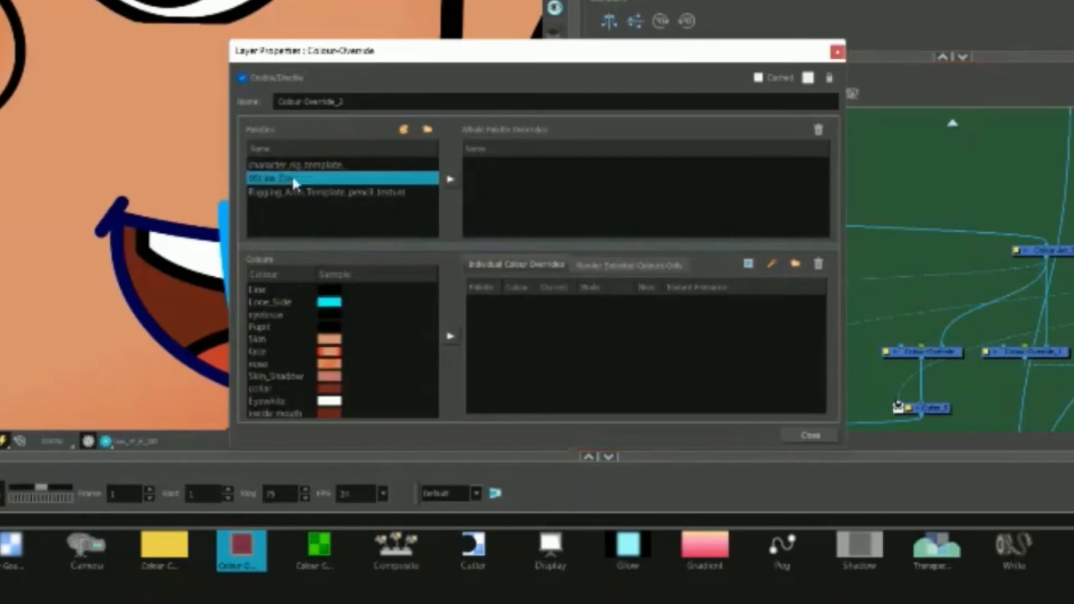
{"action": "left_click", "coordinate": [328, 290]}
{"action": "left_click", "coordinate": [624, 266]}
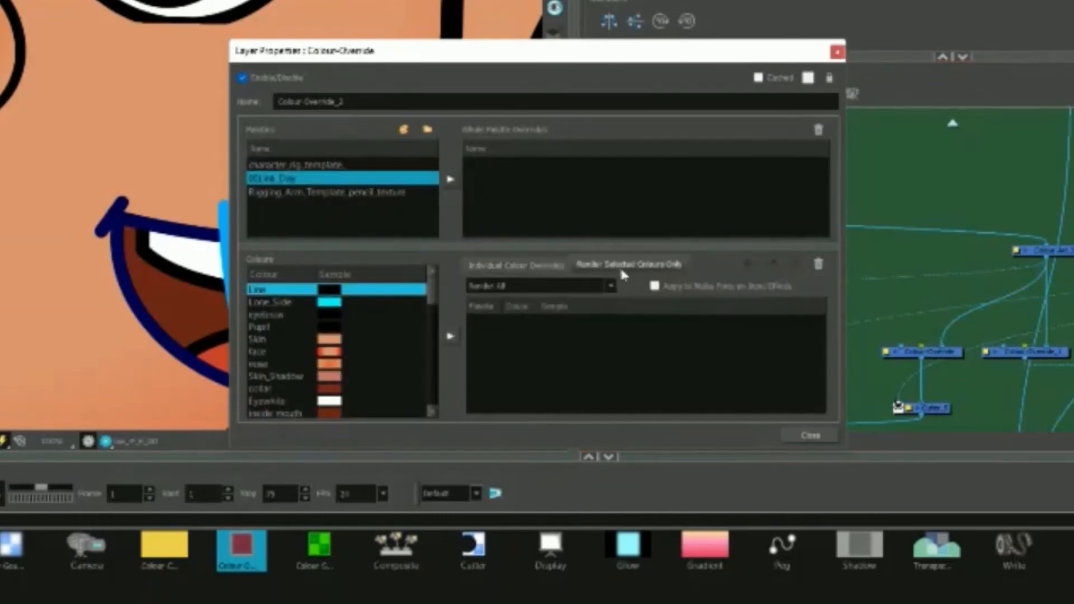
{"action": "left_click", "coordinate": [604, 286]}
{"action": "left_click", "coordinate": [606, 302]}
{"action": "left_click", "coordinate": [450, 336]}
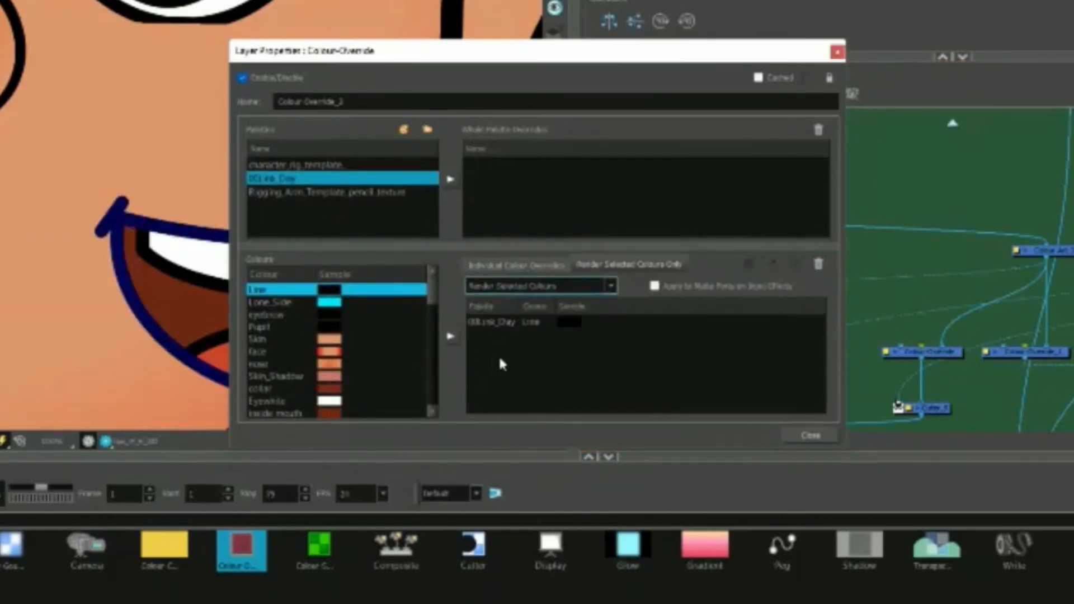
{"action": "left_click", "coordinate": [529, 323]}
{"action": "left_click", "coordinate": [811, 435]}
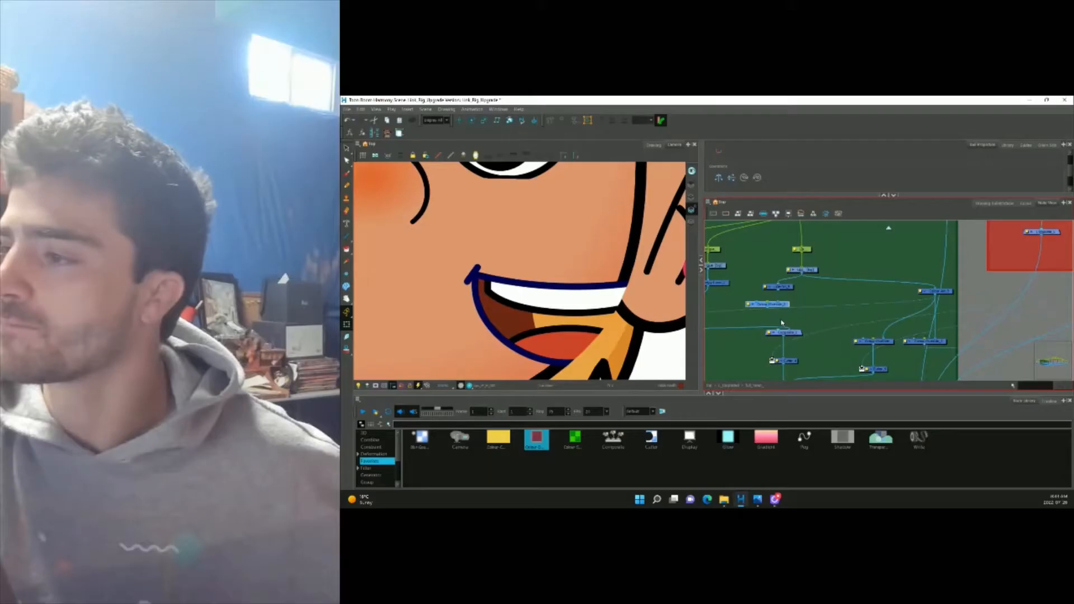
Copy the Colour-Override and wire the copy from Line-Art into the lower Composite.
{"action": "left_click", "coordinate": [786, 306]}
{"action": "key", "text": "ctrl+c"}
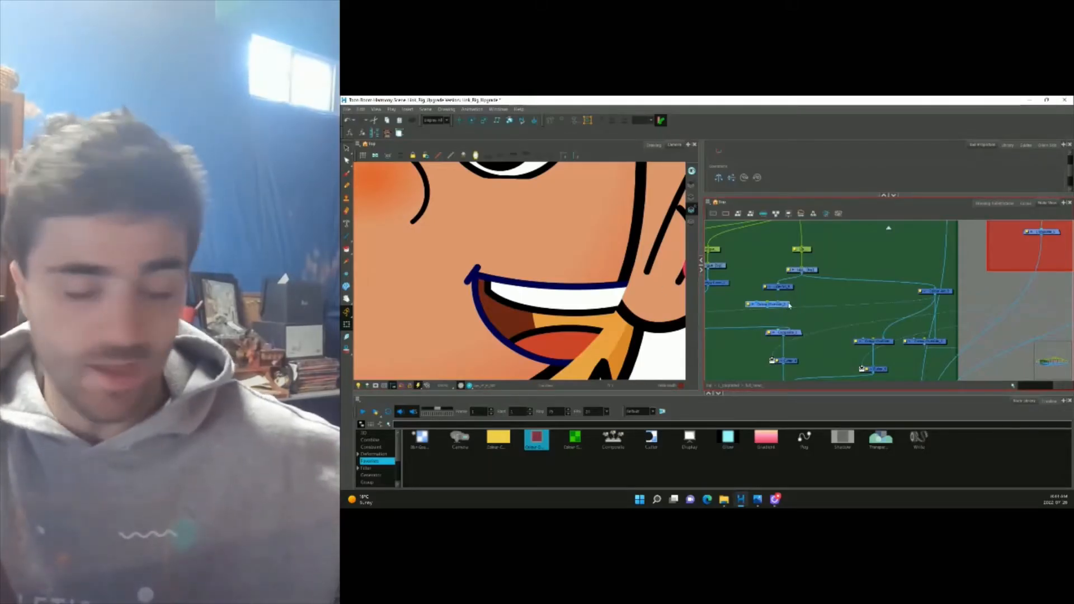
{"action": "key", "text": "ctrl+v"}
{"action": "left_click_drag", "start_coordinate": [830, 309], "coordinate": [877, 327]}
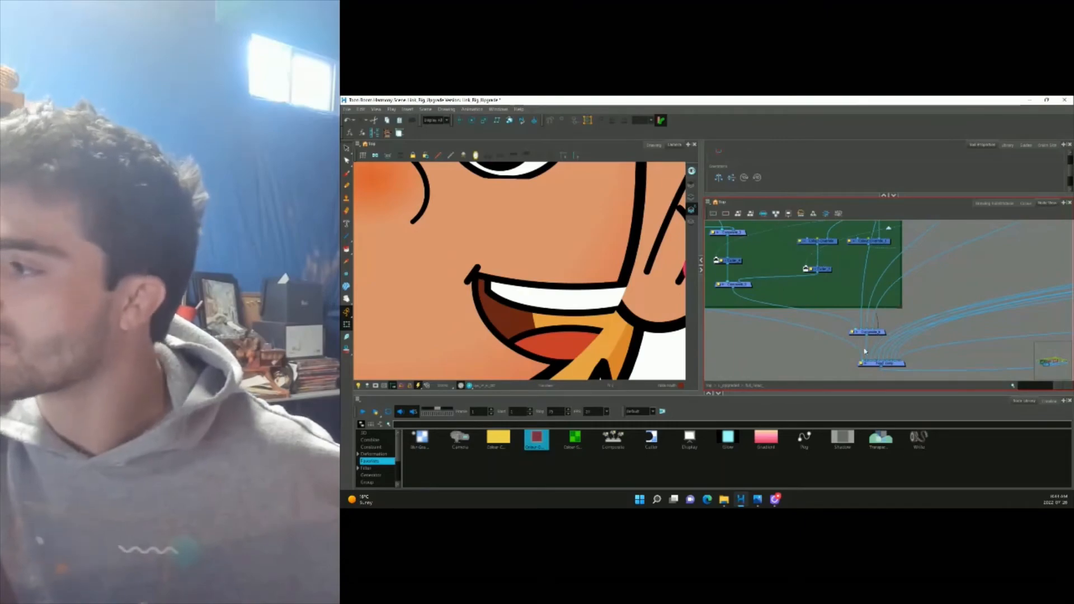
{"action": "left_click_drag", "start_coordinate": [771, 306], "coordinate": [772, 351]}
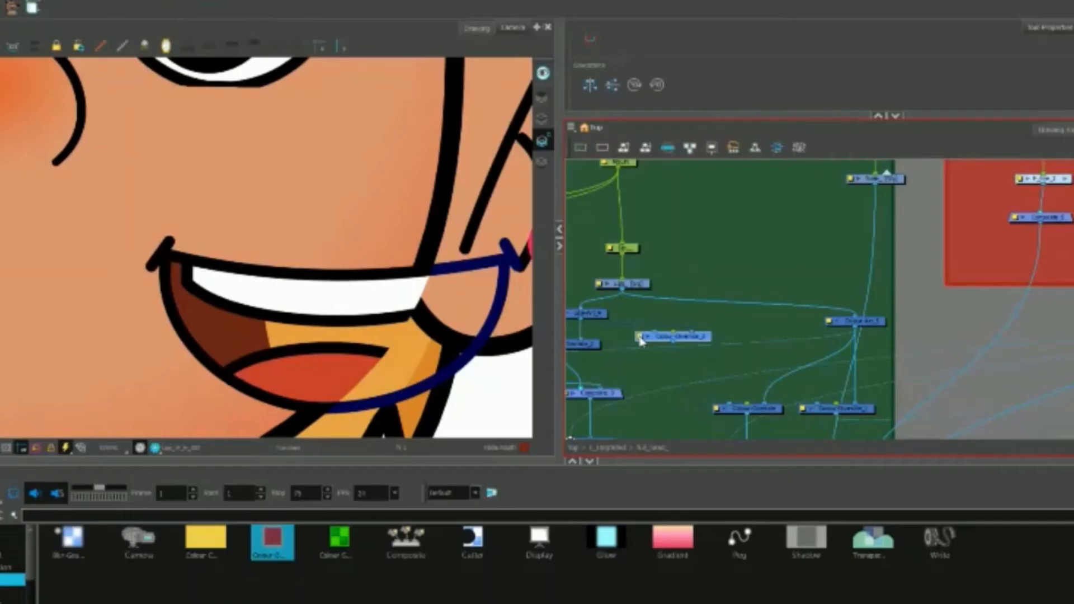
In the copied Colour-Override, swap Line for the 00Link_Day Lone_Side colour in the render list.
{"action": "double_click", "coordinate": [737, 268]}
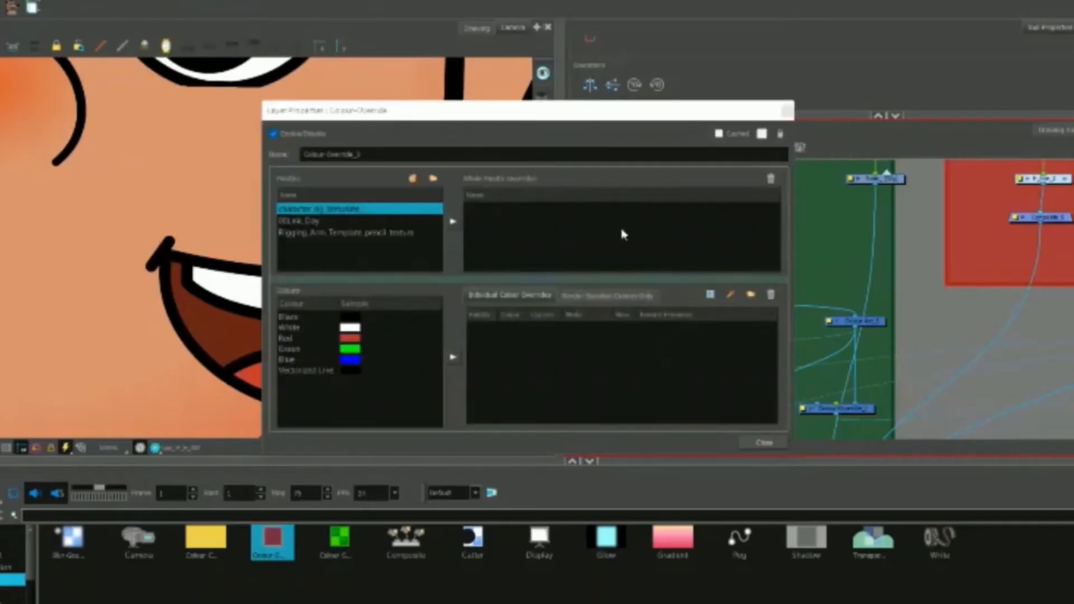
{"action": "left_click", "coordinate": [420, 224]}
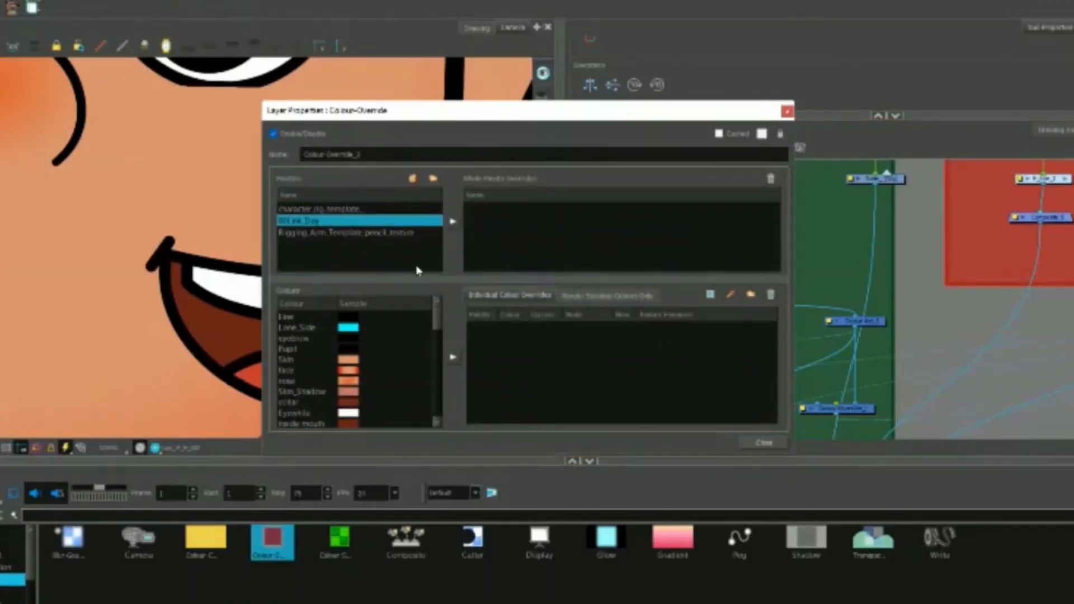
{"action": "left_click", "coordinate": [330, 334]}
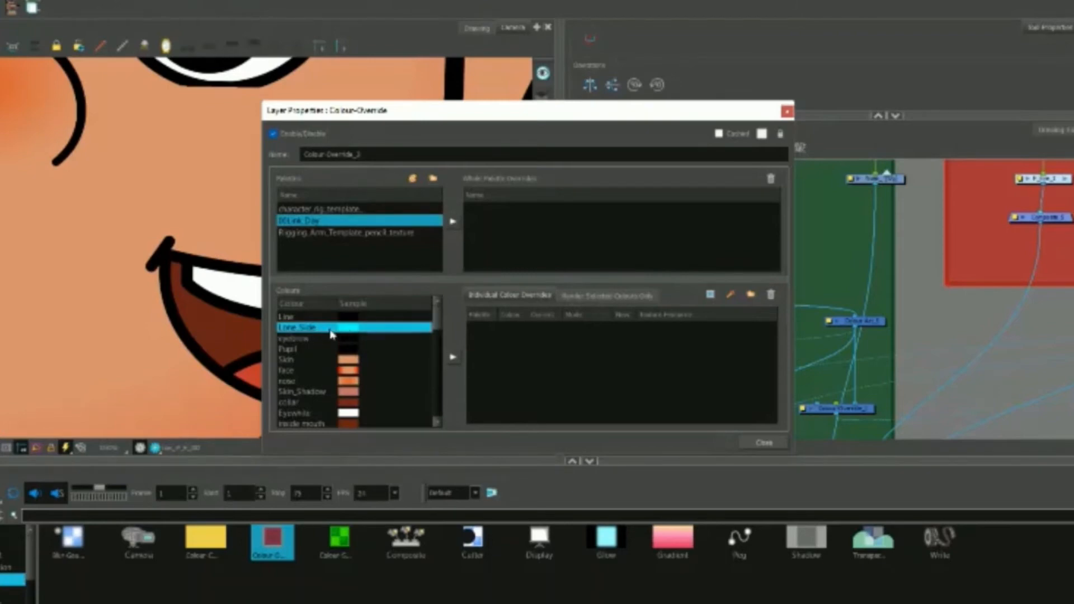
{"action": "left_click", "coordinate": [615, 296]}
{"action": "left_click", "coordinate": [608, 347]}
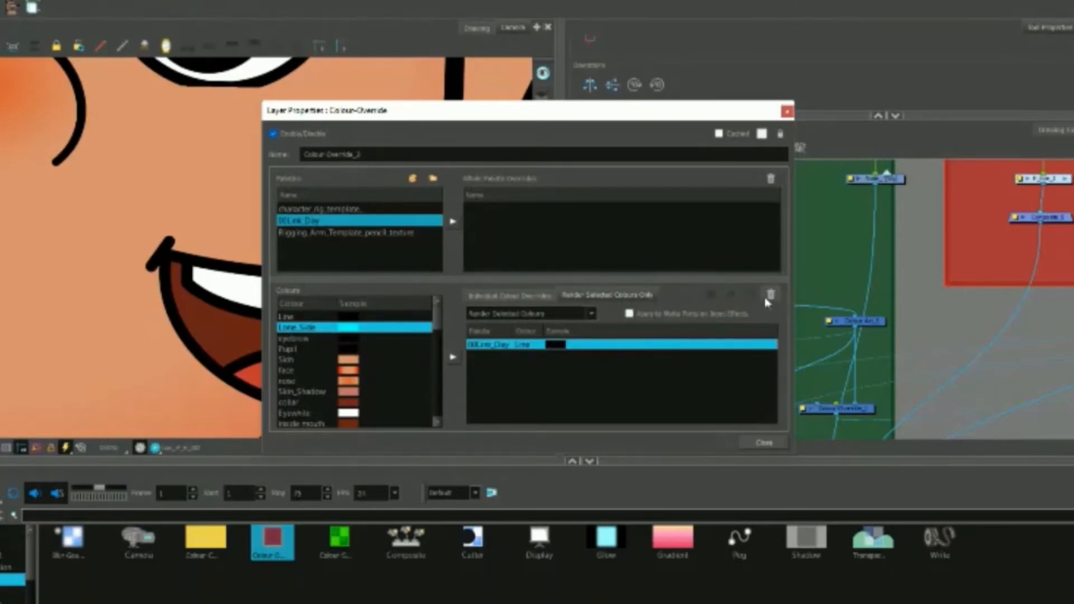
{"action": "left_click", "coordinate": [771, 295]}
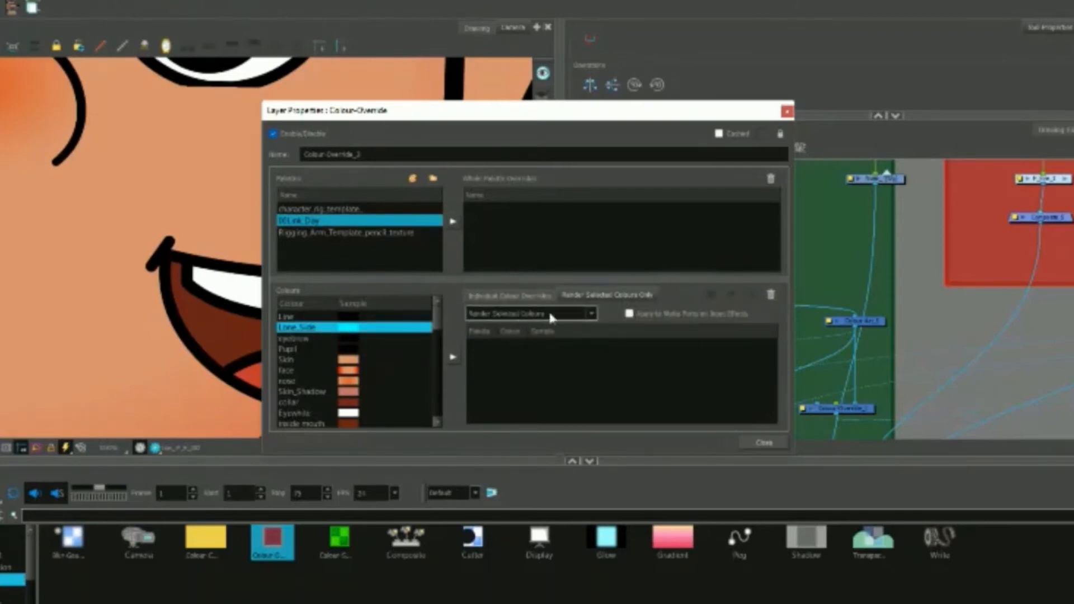
{"action": "left_click", "coordinate": [453, 358]}
{"action": "key", "text": "Escape"}
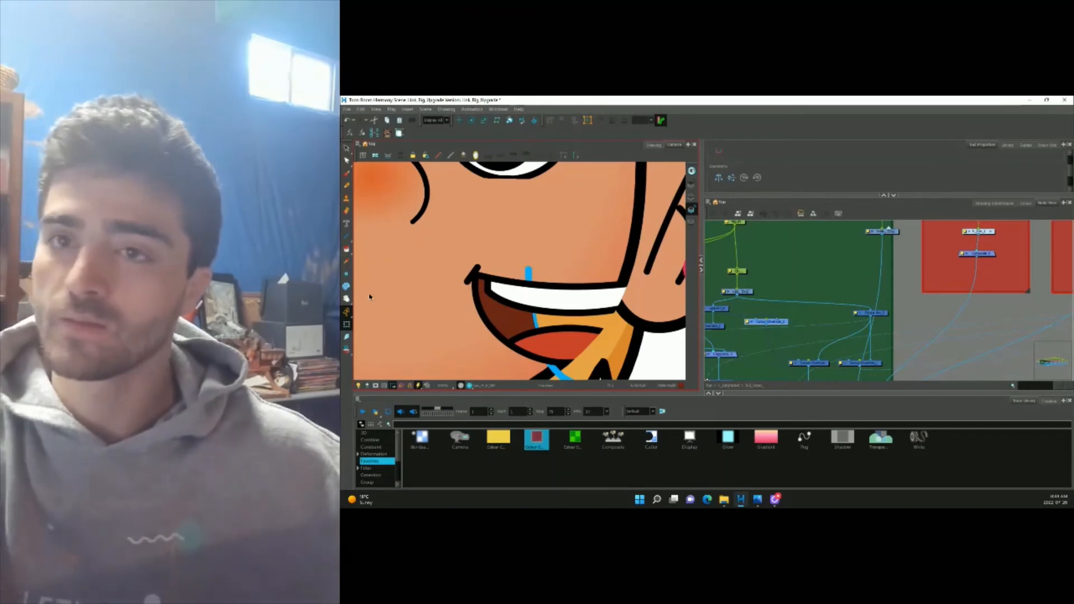
Delete the cyan line pieces above and below the mouth.
{"action": "left_click", "coordinate": [346, 149]}
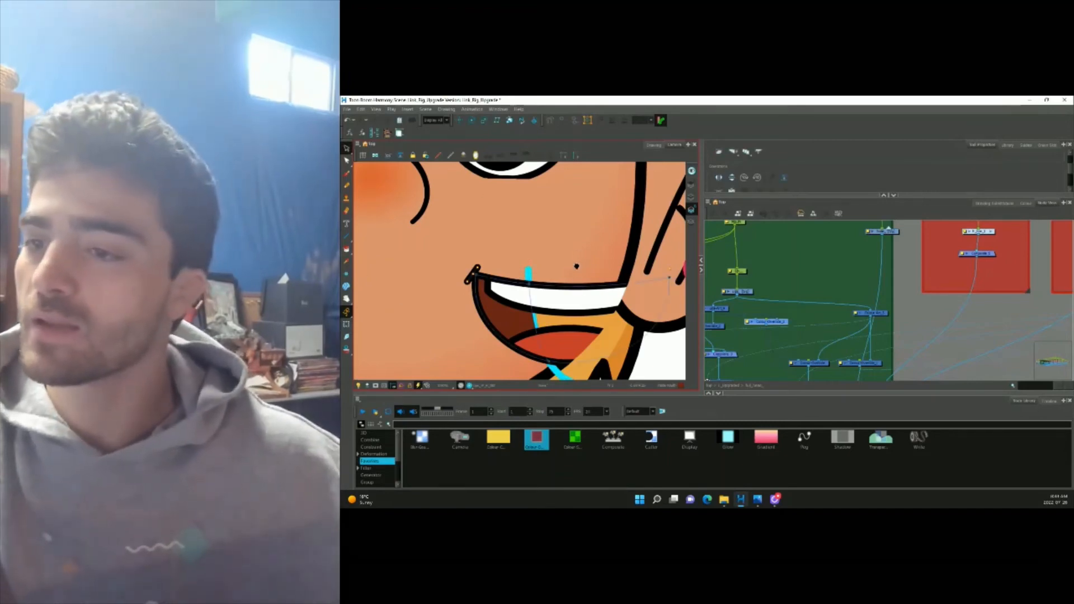
{"action": "left_click_drag", "start_coordinate": [577, 267], "coordinate": [577, 234]}
{"action": "left_click", "coordinate": [529, 243]}
{"action": "key", "text": "l"}
{"action": "key", "text": "Delete"}
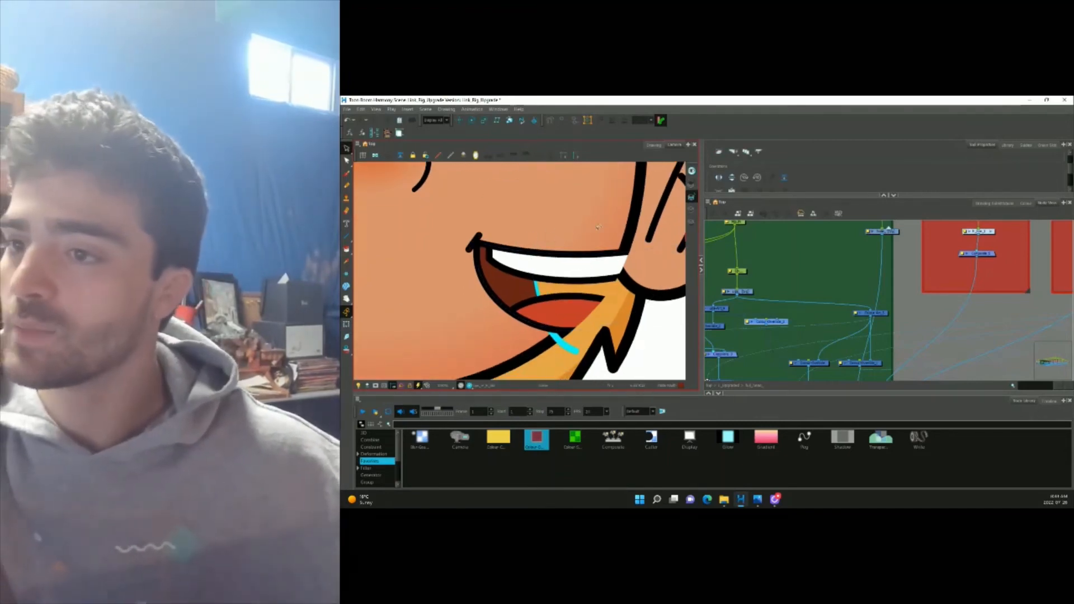
{"action": "left_click_drag", "start_coordinate": [578, 335], "coordinate": [557, 352]}
{"action": "left_click_drag", "start_coordinate": [600, 289], "coordinate": [596, 311]}
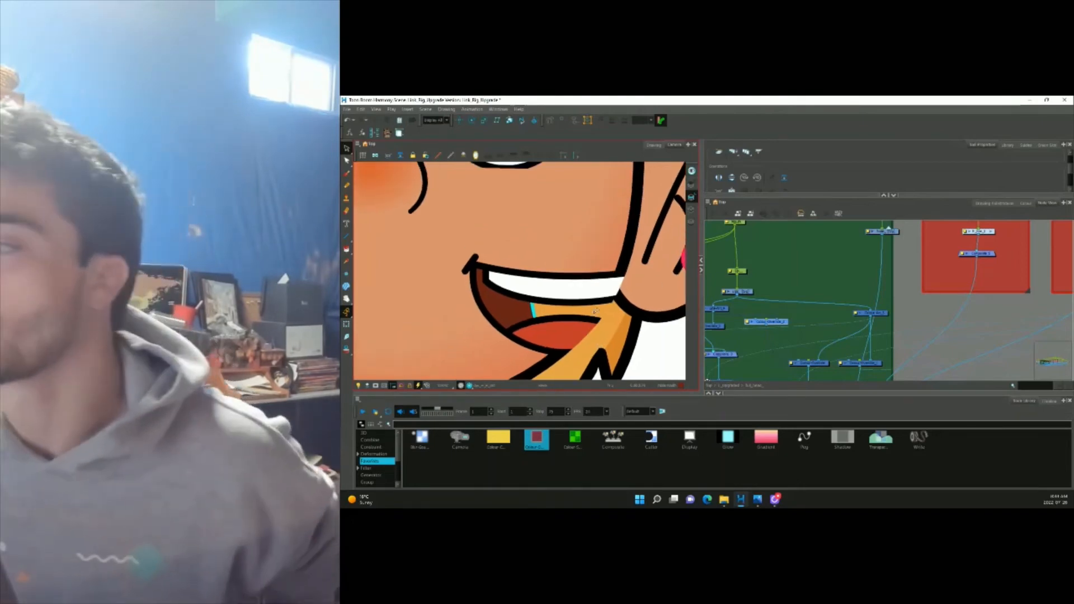
Change the cyan palette colour to dark red and shift the green mouth stroke left.
{"action": "left_click", "coordinate": [993, 204]}
{"action": "left_click", "coordinate": [1027, 204]}
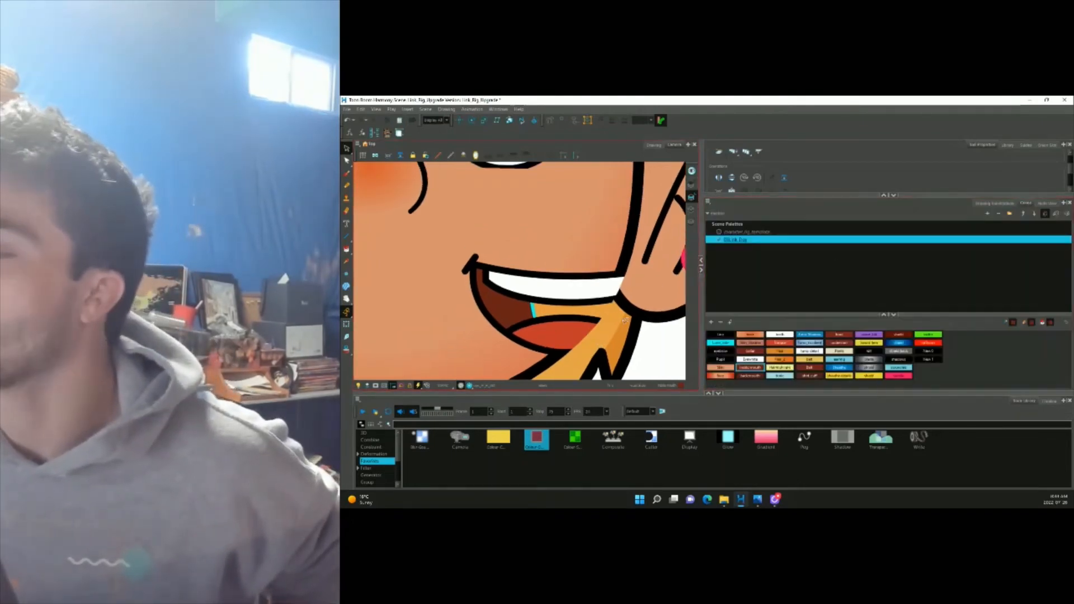
{"action": "double_click", "coordinate": [733, 345]}
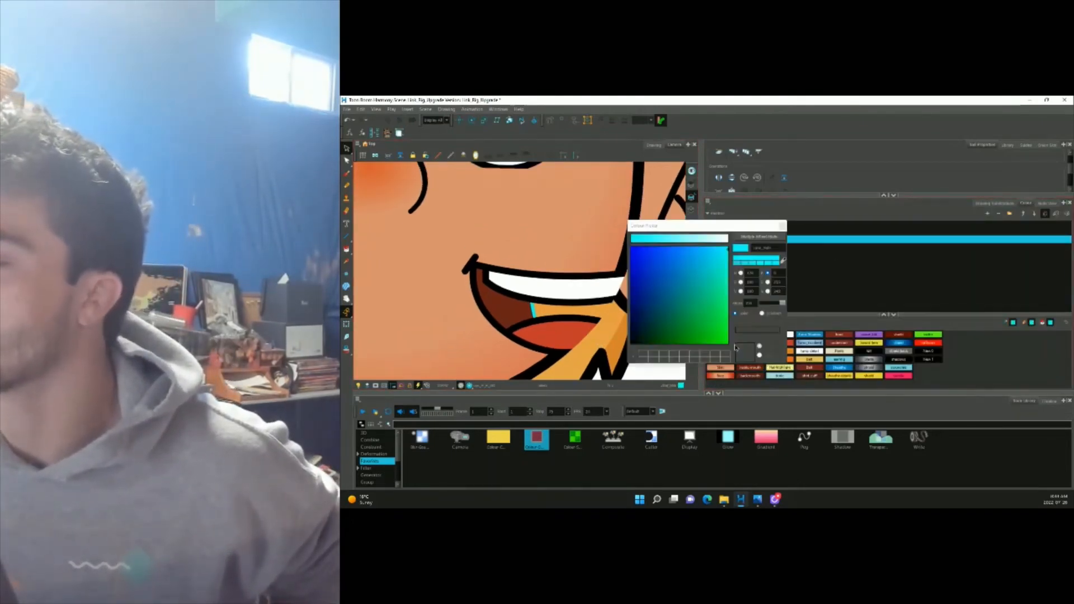
{"action": "left_click", "coordinate": [631, 336]}
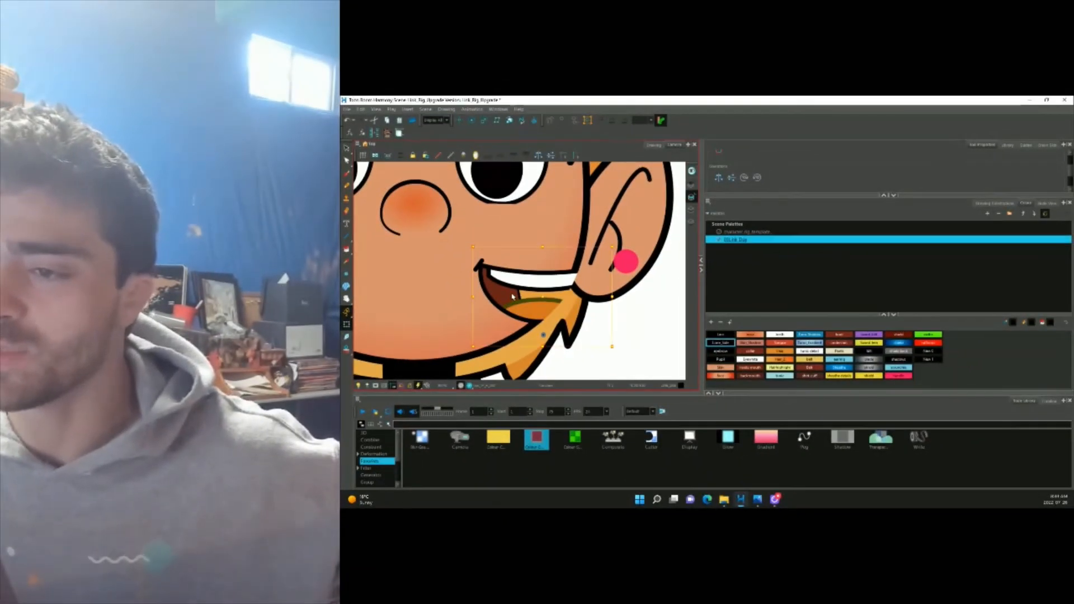
{"action": "left_click_drag", "start_coordinate": [513, 296], "coordinate": [497, 300]}
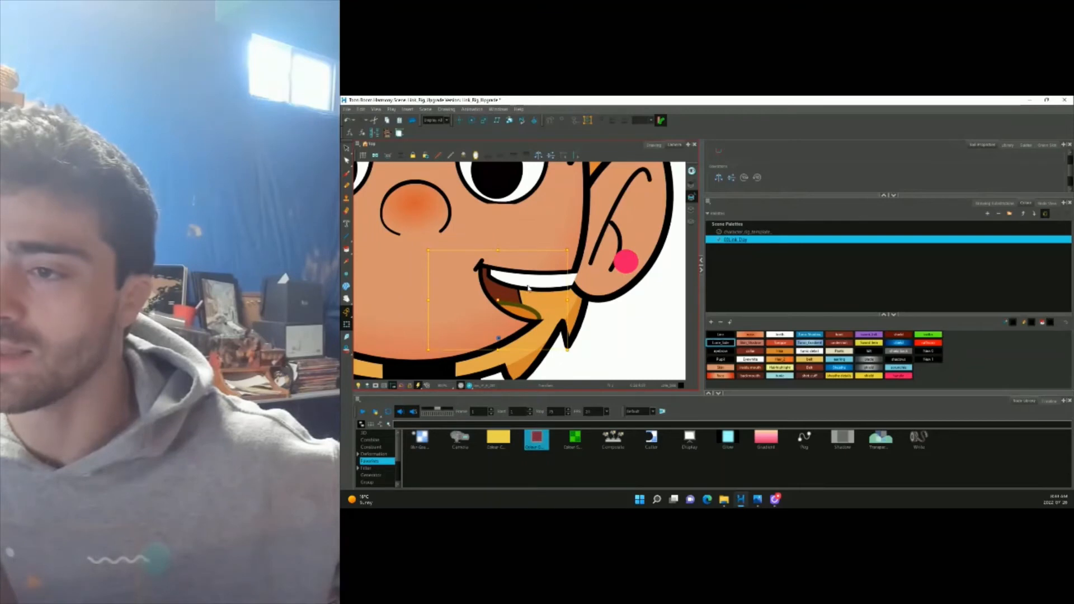
Undo the latest mouth change, restoring the open smile with white teeth.
{"action": "left_click", "coordinate": [542, 276]}
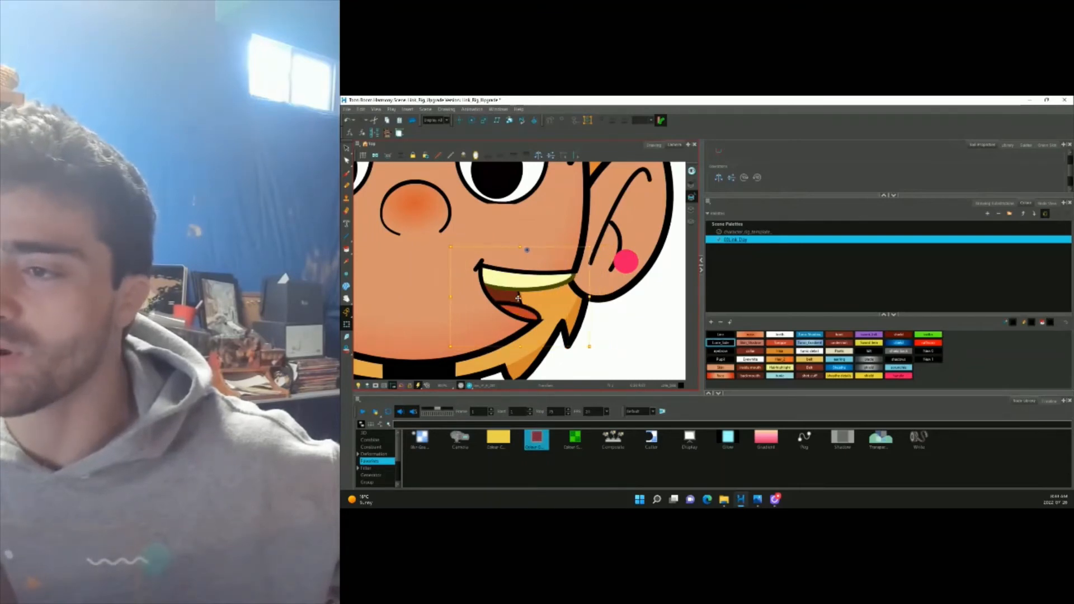
{"action": "scroll", "coordinate": [548, 309], "scroll_direction": "down", "scroll_amount": 5}
{"action": "left_click", "coordinate": [566, 315]}
{"action": "scroll", "coordinate": [566, 314], "scroll_direction": "down", "scroll_amount": 5}
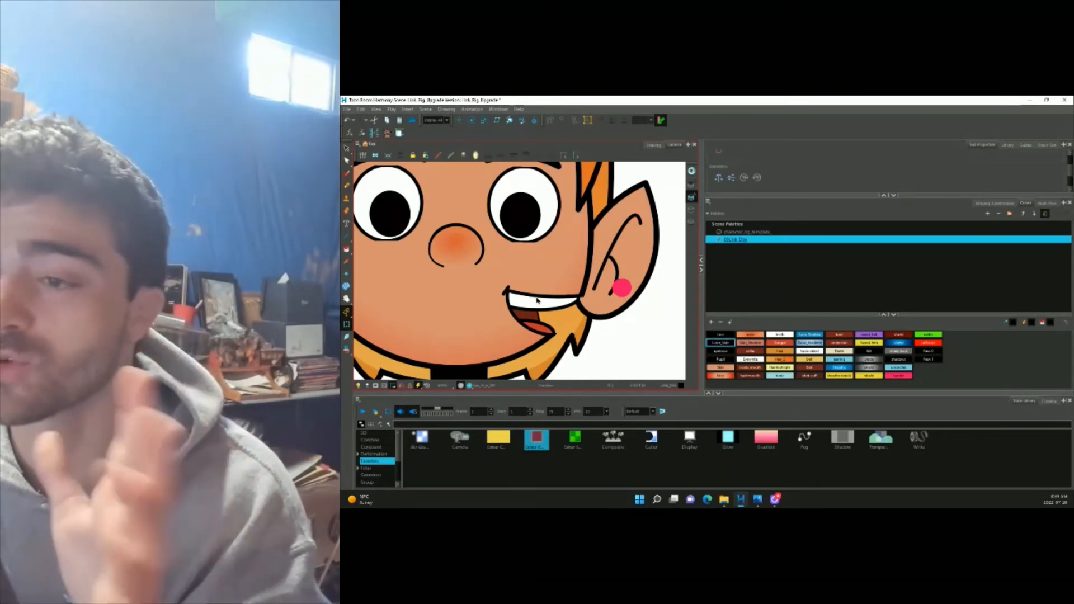
{"action": "key", "text": "ctrl+z"}
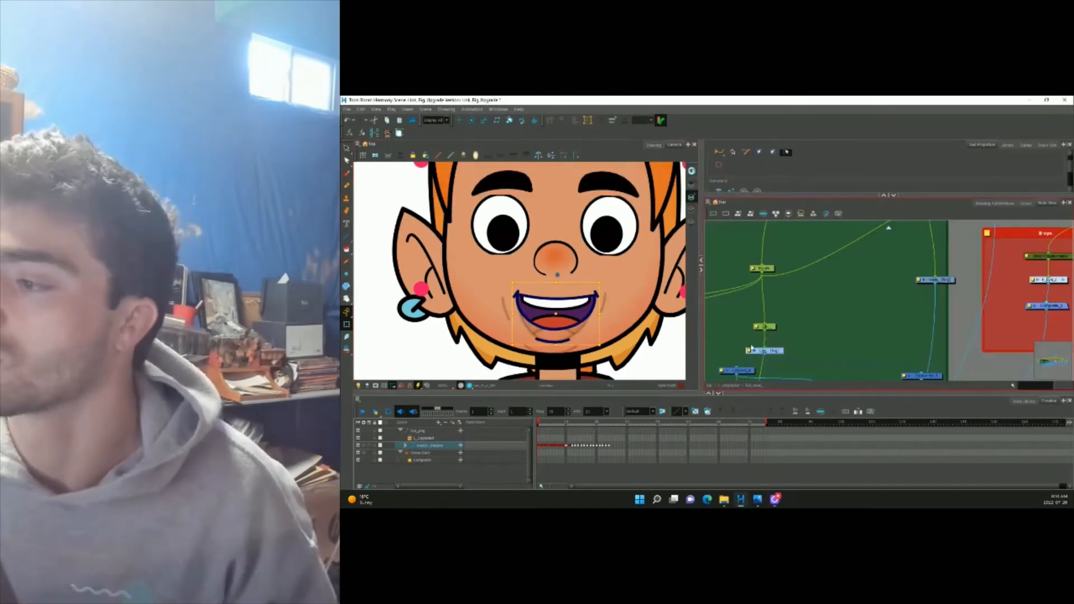
Duplicate the open-mouth drawing and name the copy F_H_003.
{"action": "scroll", "coordinate": [587, 328], "scroll_direction": "up", "scroll_amount": 3}
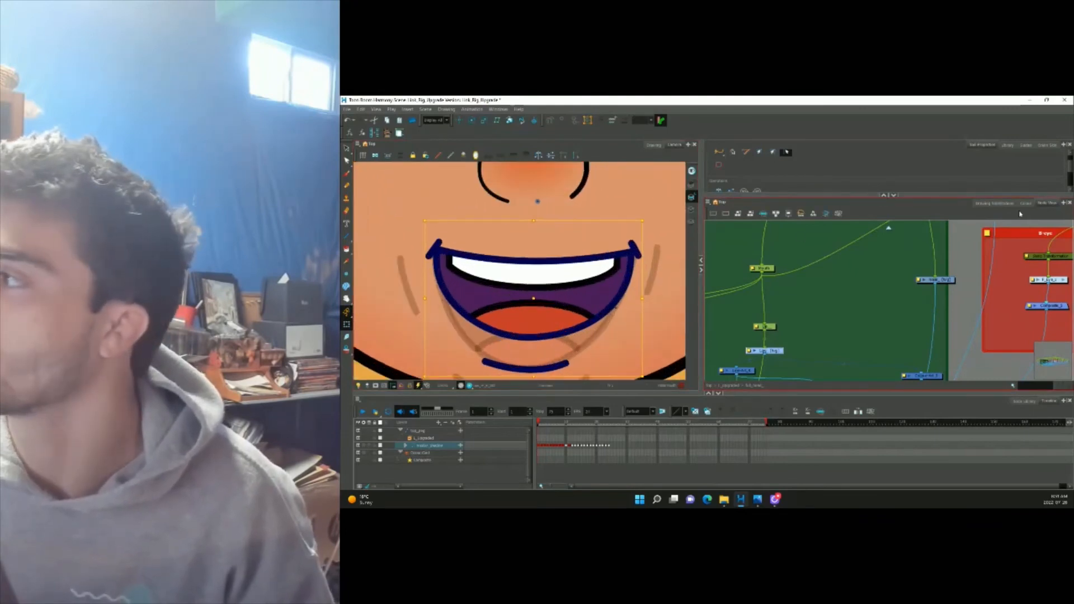
{"action": "left_click", "coordinate": [995, 203]}
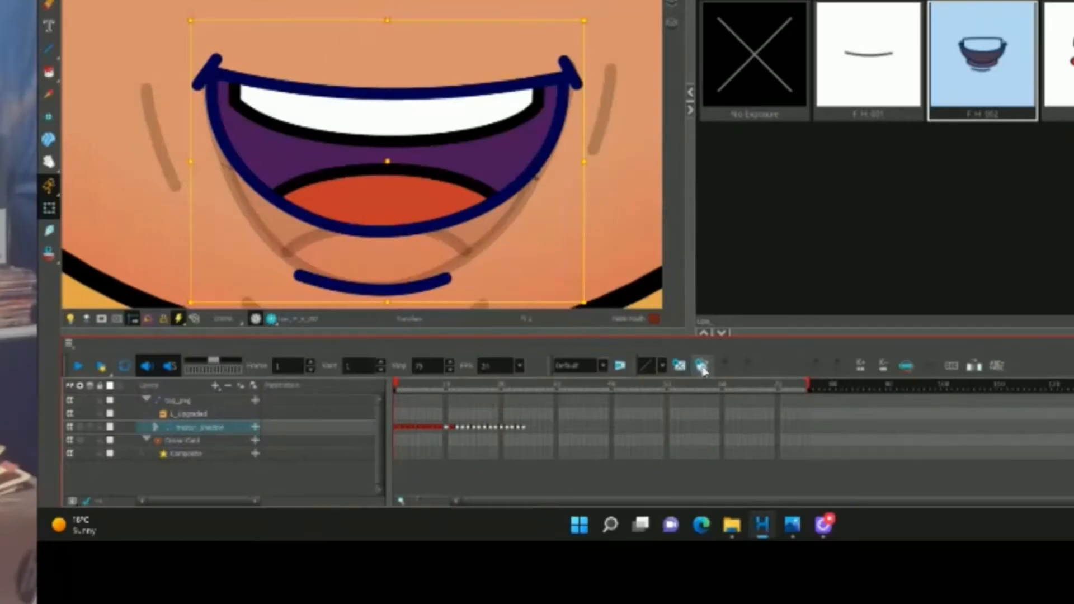
{"action": "left_click", "coordinate": [707, 412]}
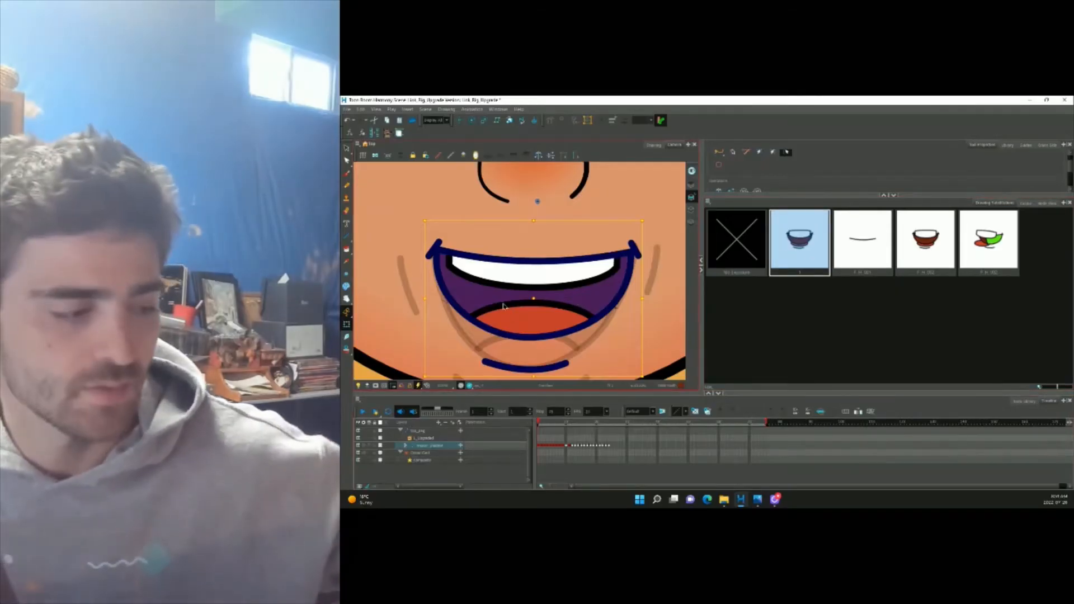
{"action": "key", "text": "ctrl+d"}
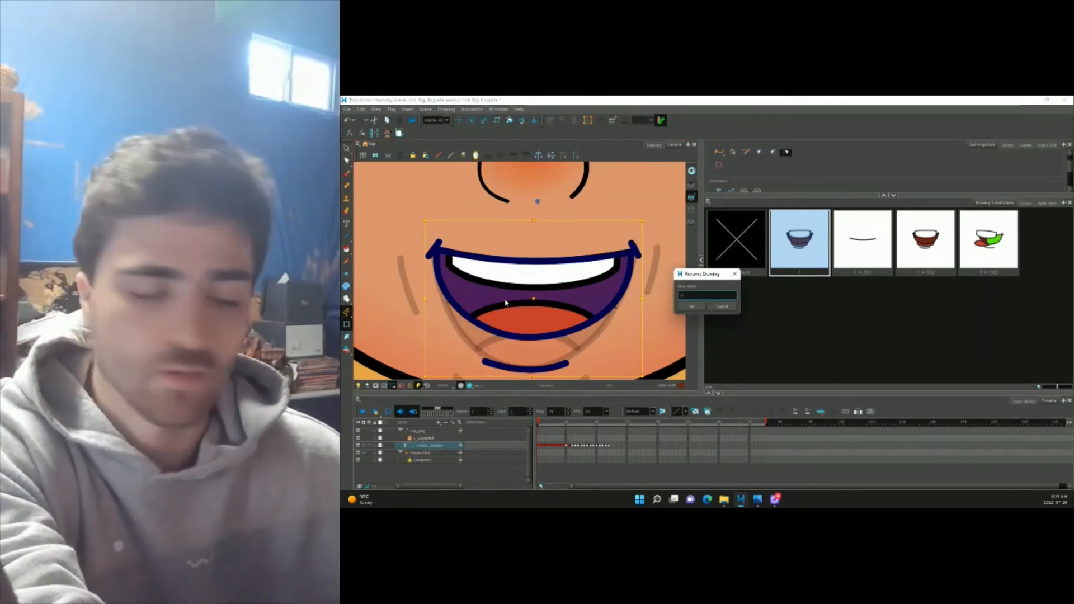
{"action": "type", "text": "F_H"}
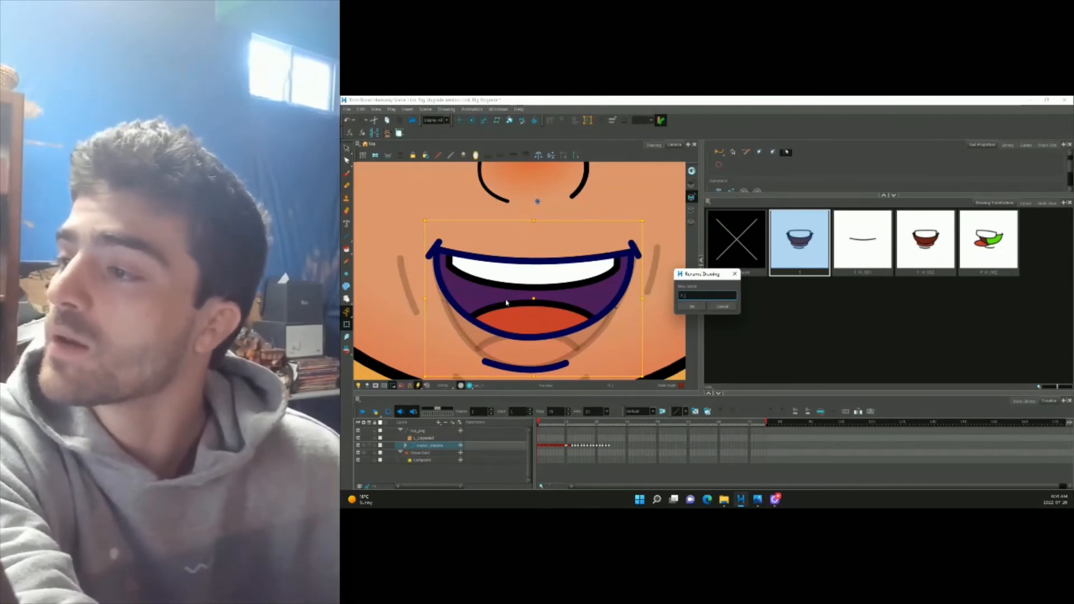
{"action": "type", "text": "_003"}
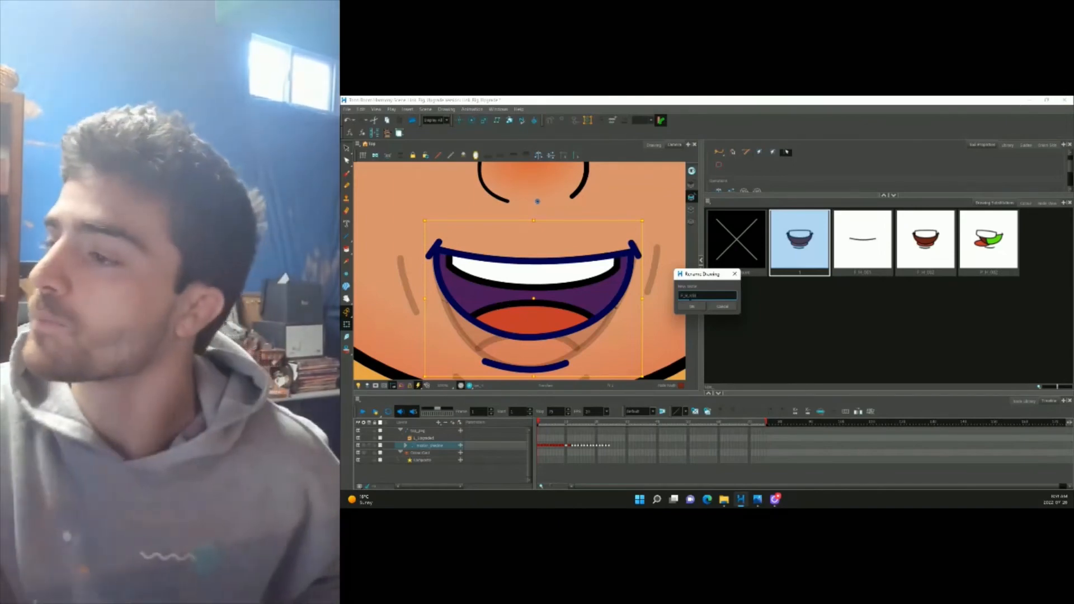
{"action": "key", "text": "Return"}
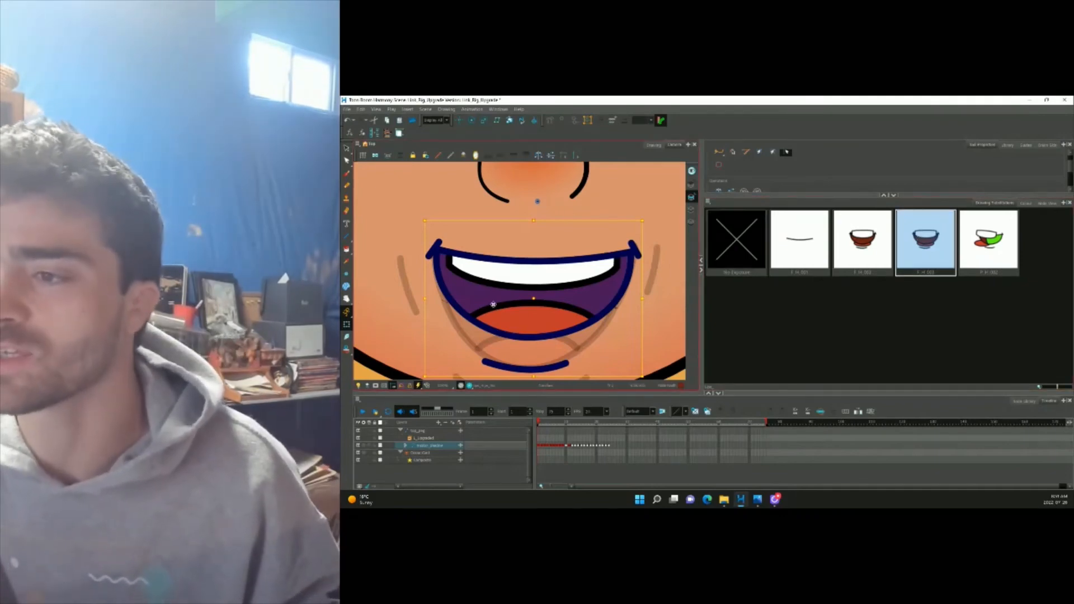
Move the chin line lower on the face.
{"action": "scroll", "coordinate": [530, 309], "scroll_direction": "down", "scroll_amount": 3}
{"action": "scroll", "coordinate": [533, 323], "scroll_direction": "up", "scroll_amount": 3}
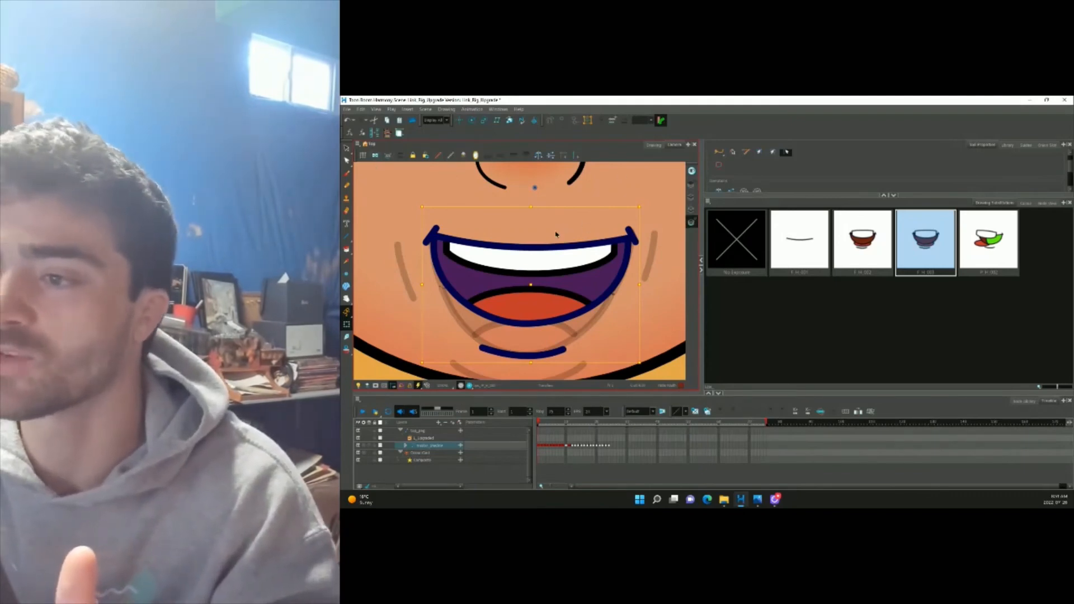
{"action": "scroll", "coordinate": [556, 234], "scroll_direction": "down", "scroll_amount": 3}
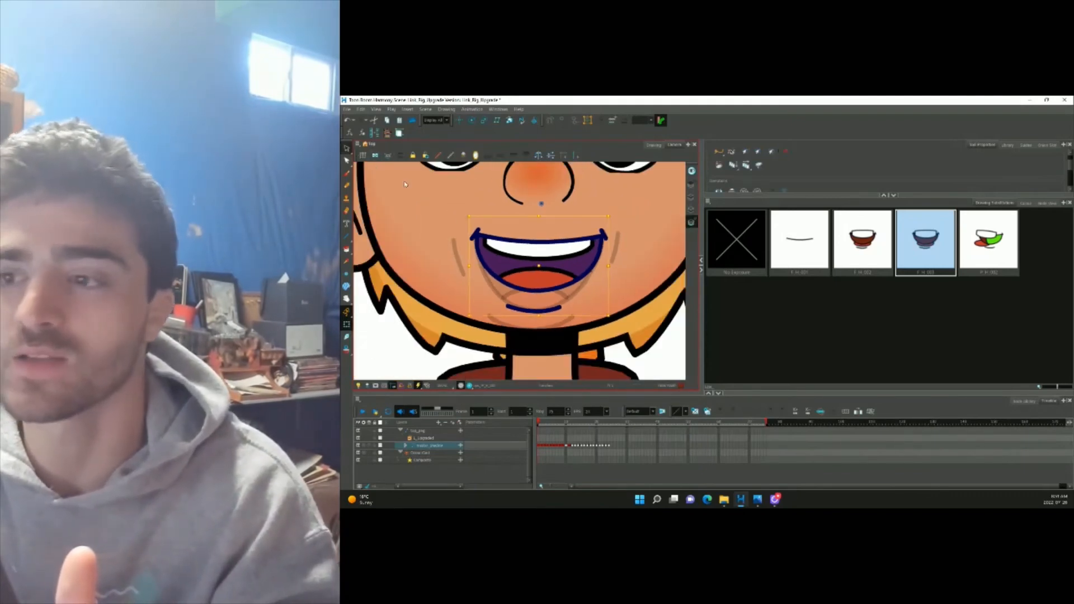
{"action": "left_click", "coordinate": [347, 160]}
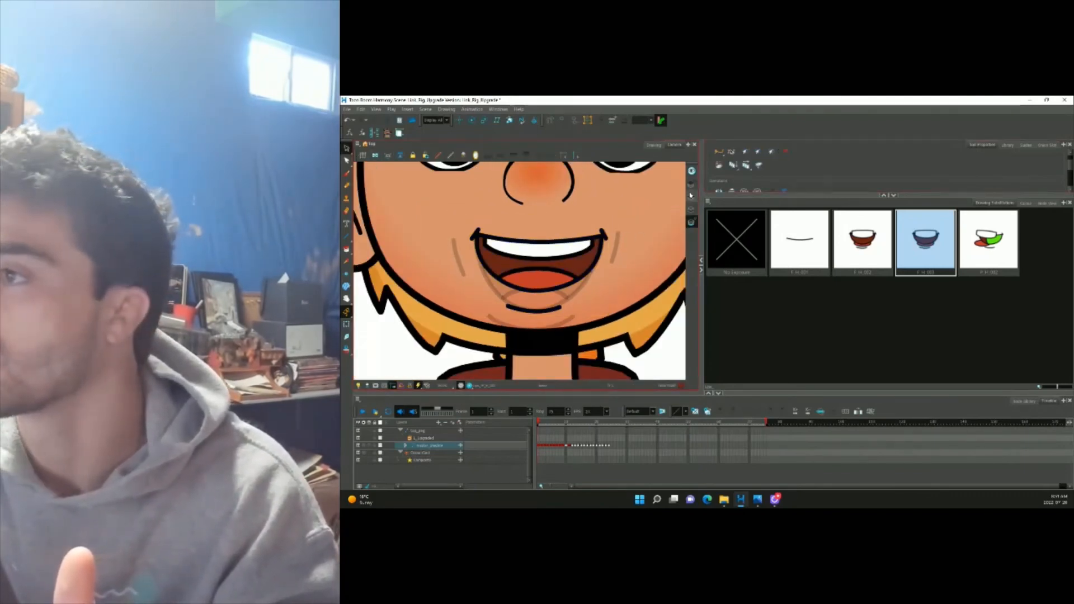
{"action": "scroll", "coordinate": [546, 310], "scroll_direction": "up", "scroll_amount": 2}
{"action": "left_click", "coordinate": [535, 310]}
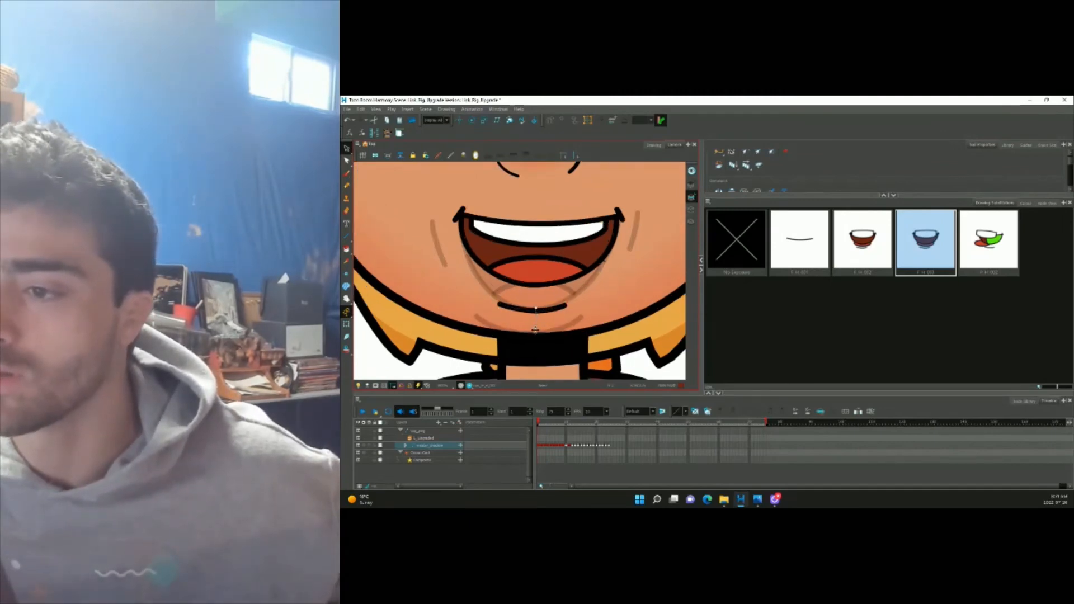
{"action": "left_click_drag", "start_coordinate": [535, 333], "coordinate": [535, 333]}
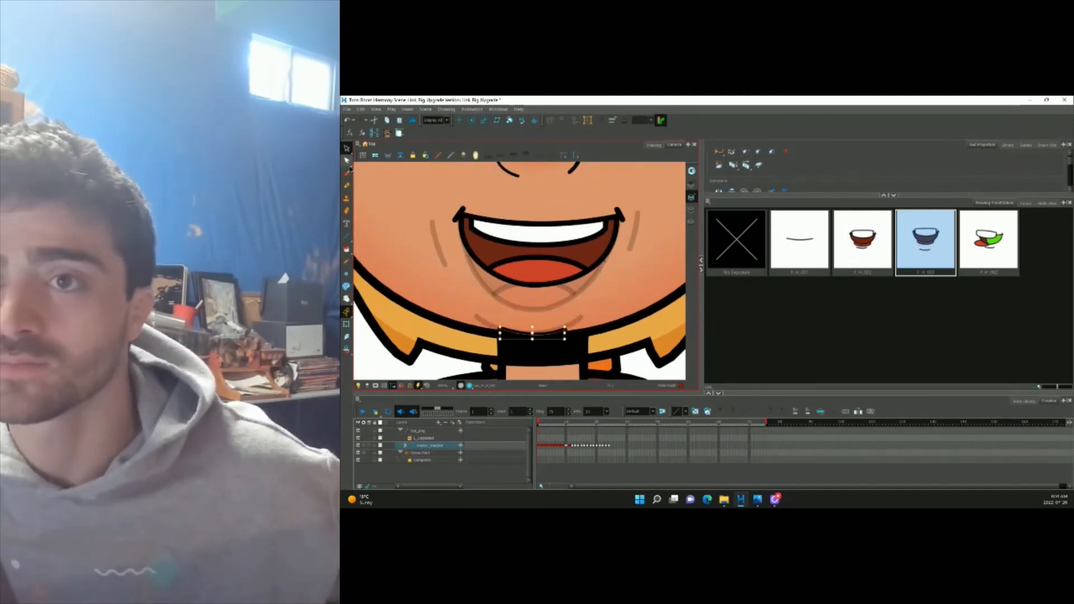
{"action": "left_click", "coordinate": [347, 161]}
{"action": "scroll", "coordinate": [547, 271], "scroll_direction": "up", "scroll_amount": 4}
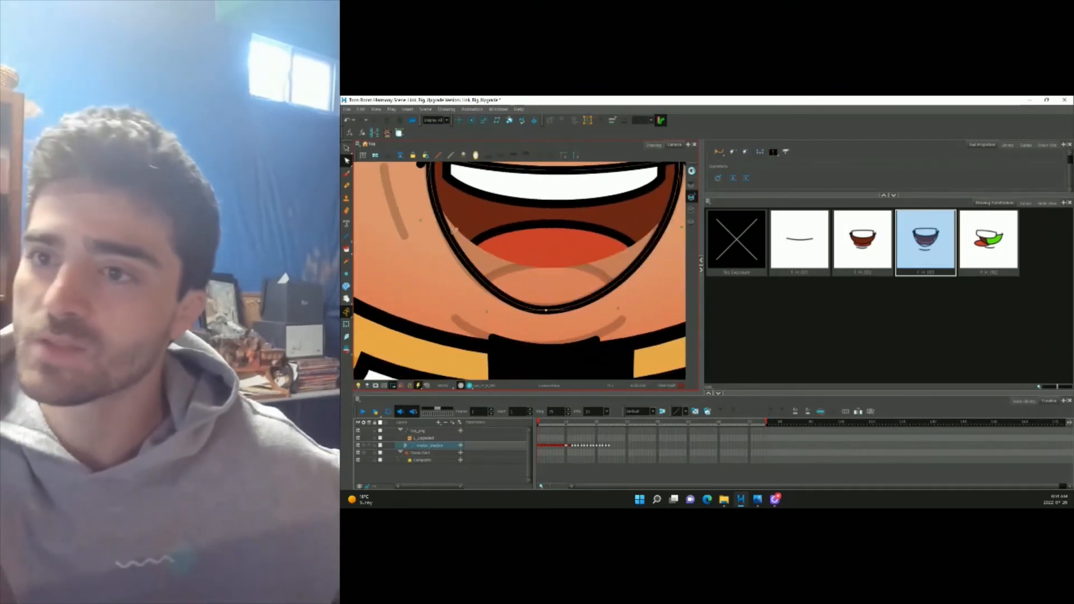
{"action": "scroll", "coordinate": [550, 278], "scroll_direction": "down", "scroll_amount": 2}
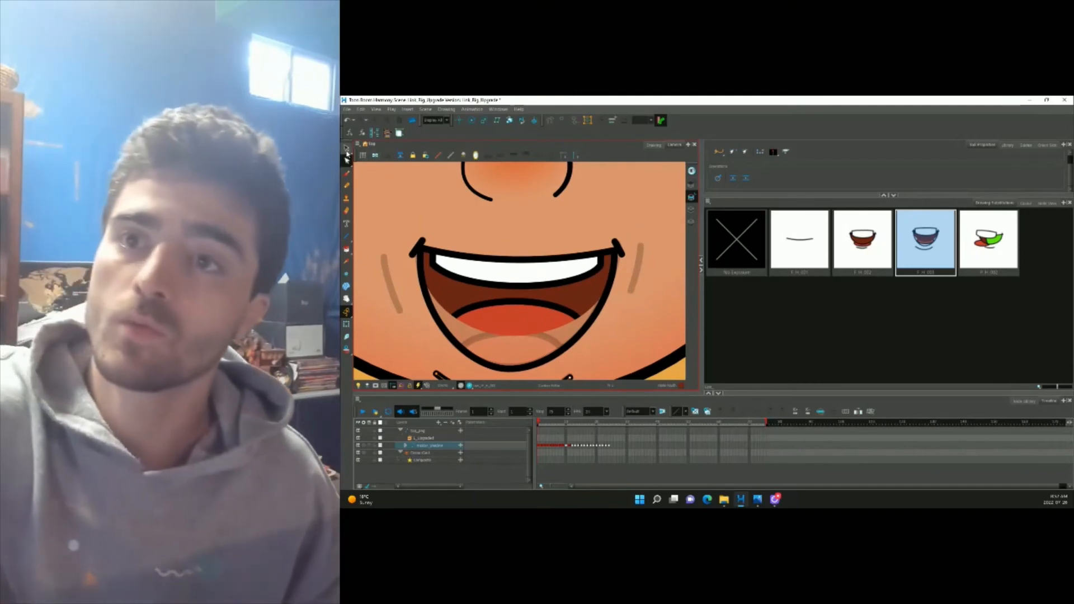
{"action": "left_click", "coordinate": [347, 149]}
Fill the empty lower mouth with dark red on the colour art layer.
{"action": "left_click", "coordinate": [693, 212]}
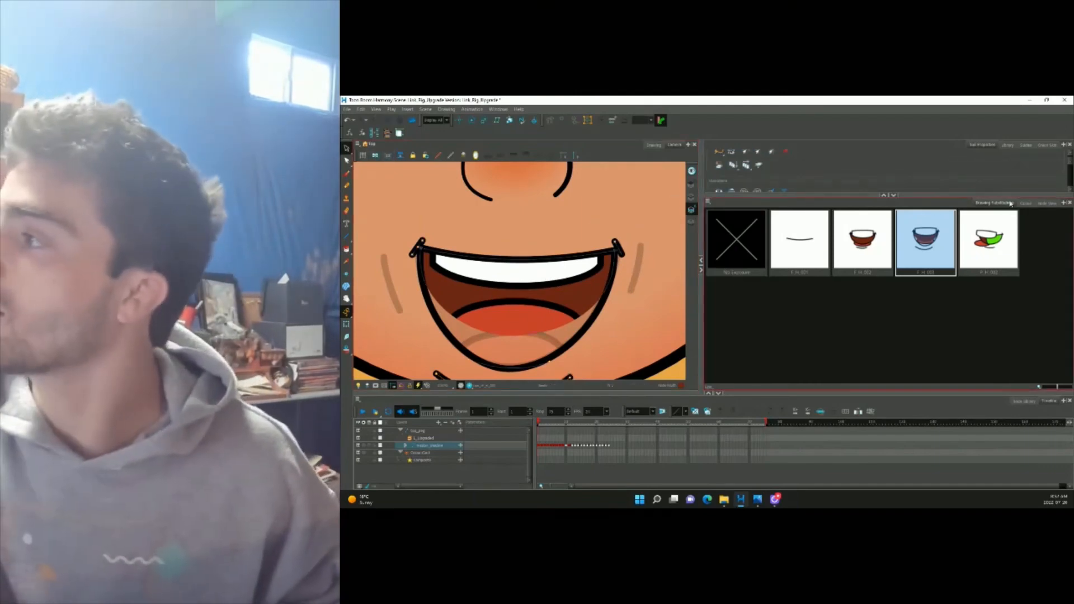
{"action": "left_click", "coordinate": [1025, 203]}
{"action": "left_click", "coordinate": [347, 249]}
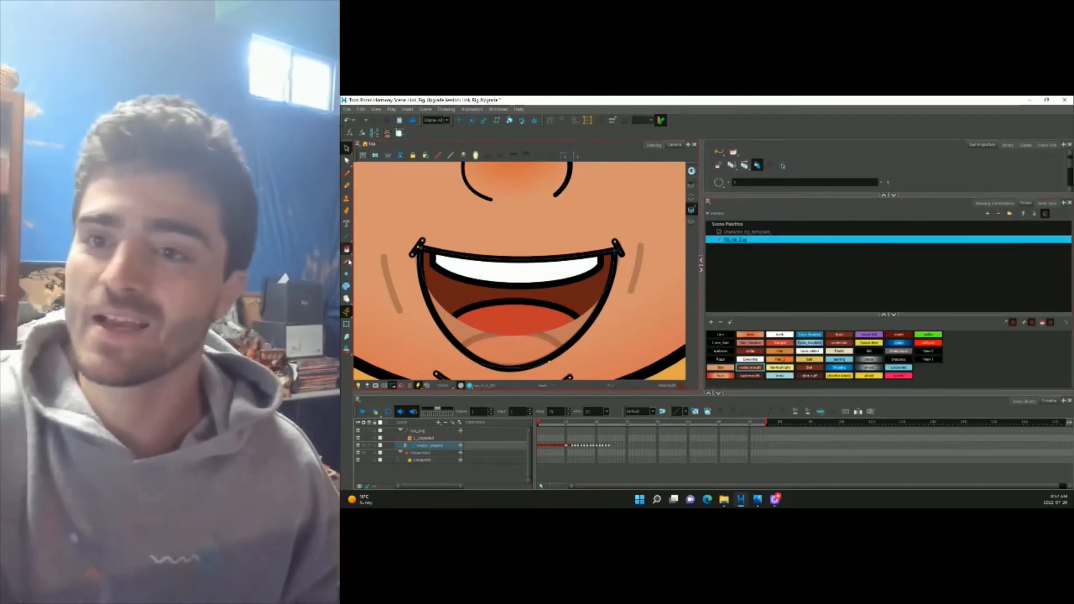
{"action": "left_click", "coordinate": [560, 342]}
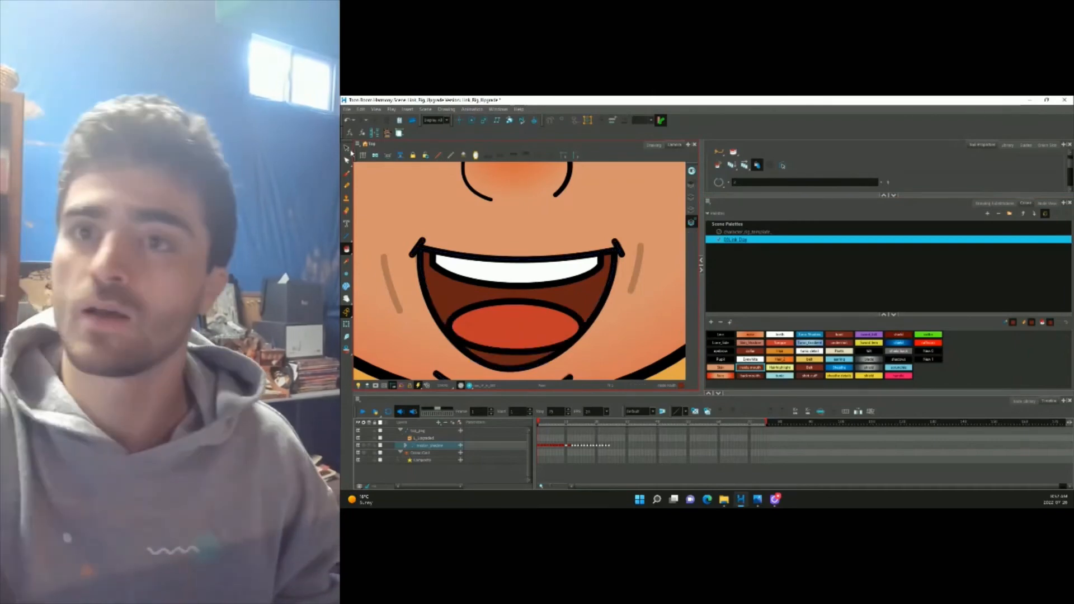
Move the tongue lower inside the mouth.
{"action": "key", "text": "alt+s"}
{"action": "left_click", "coordinate": [507, 301]}
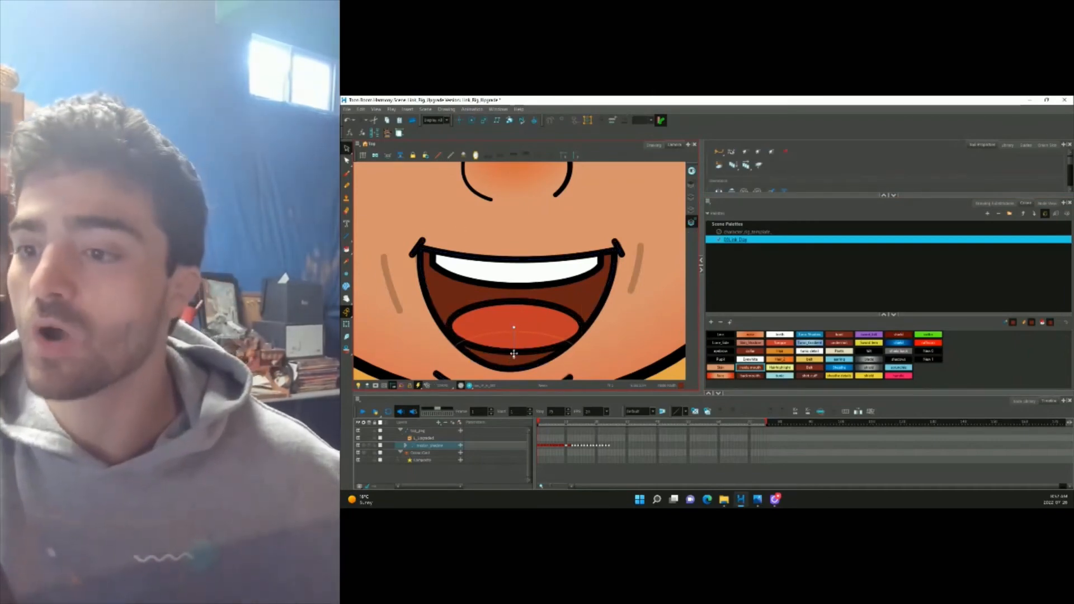
{"action": "left_click_drag", "start_coordinate": [514, 353], "coordinate": [514, 379]}
{"action": "scroll", "coordinate": [608, 339], "scroll_direction": "down", "scroll_amount": 6}
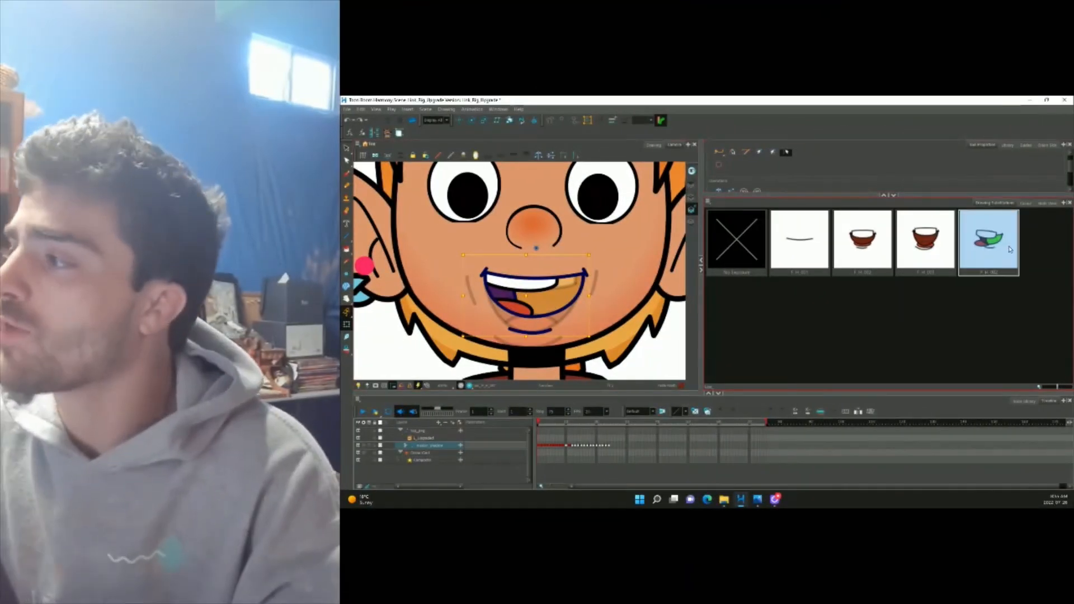
Duplicate the green-tongue mouth drawing and name the copy P_H_004.
{"action": "left_click", "coordinate": [707, 412]}
{"action": "key", "text": "ctrl+d"}
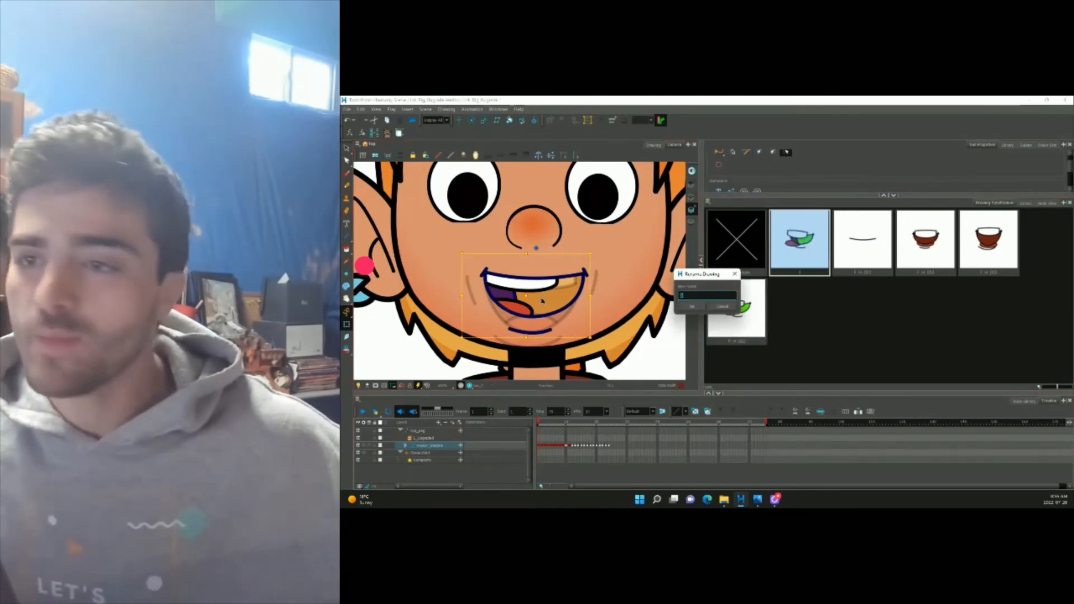
{"action": "type", "text": "P_H"}
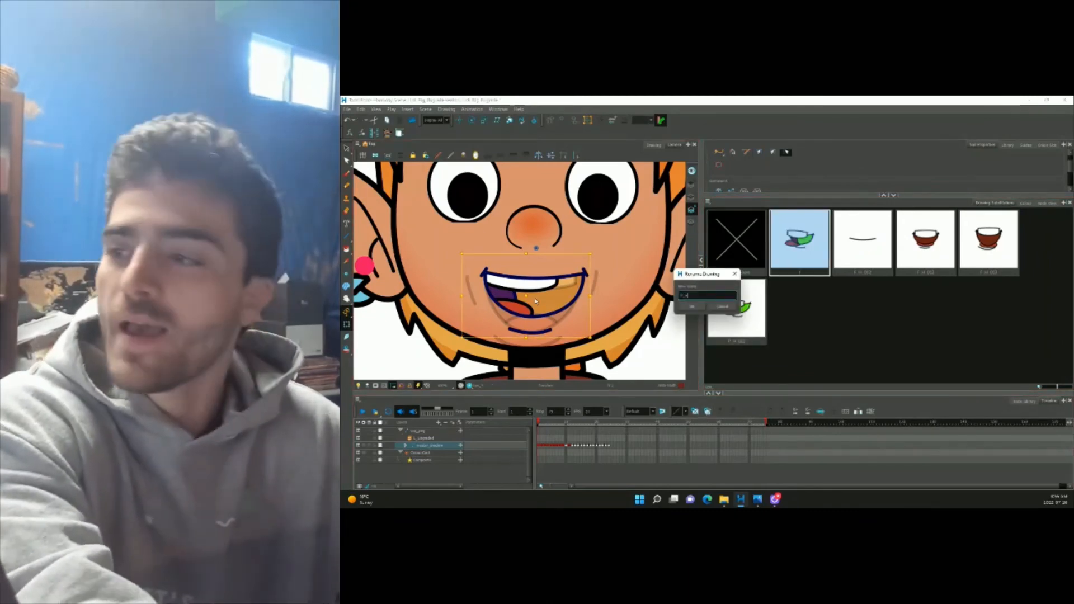
{"action": "type", "text": "_00"}
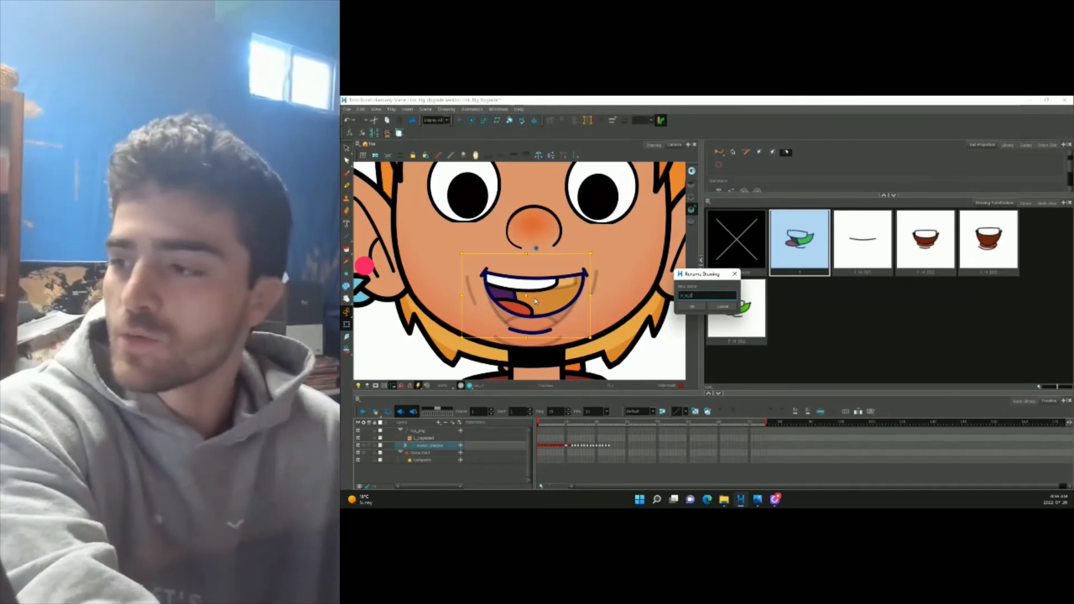
{"action": "type", "text": "4"}
{"action": "key", "text": "Return"}
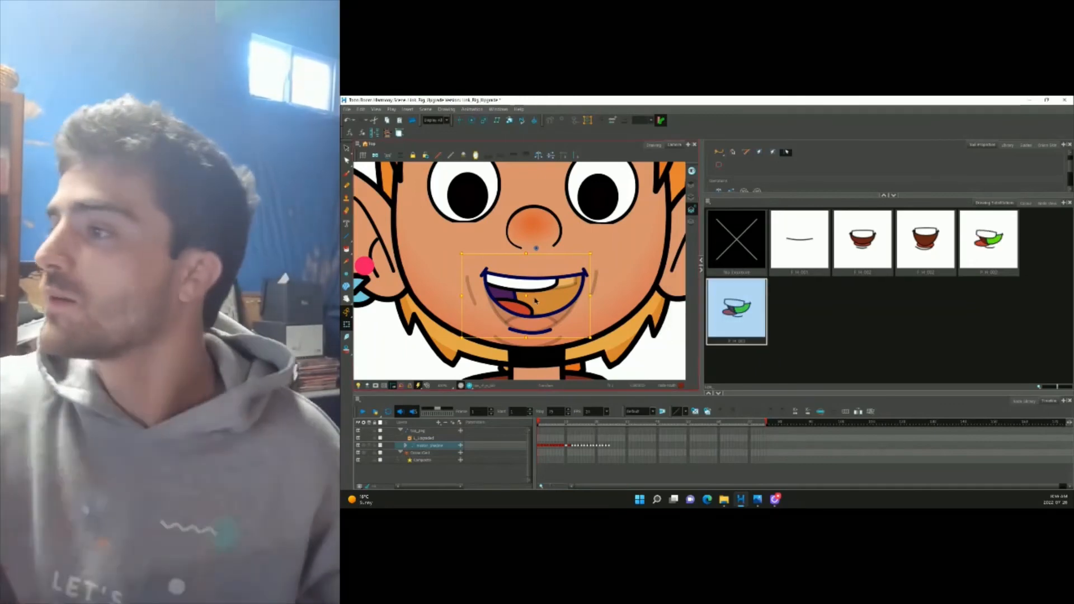
Fill the lower mouth interior below the tongue with dark brown.
{"action": "scroll", "coordinate": [519, 325], "scroll_direction": "up", "scroll_amount": 2}
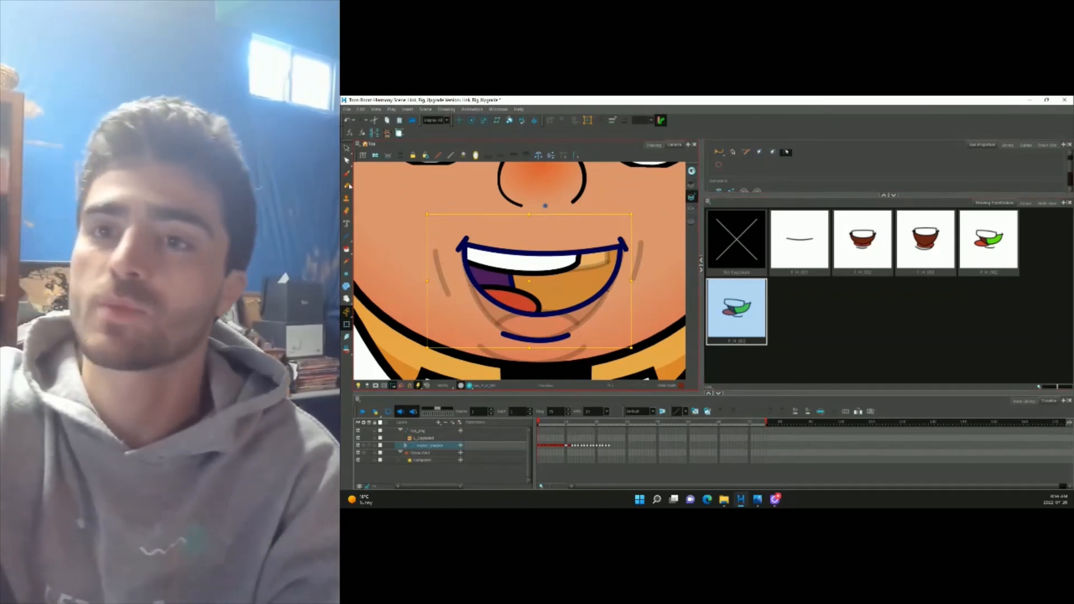
{"action": "left_click", "coordinate": [348, 162]}
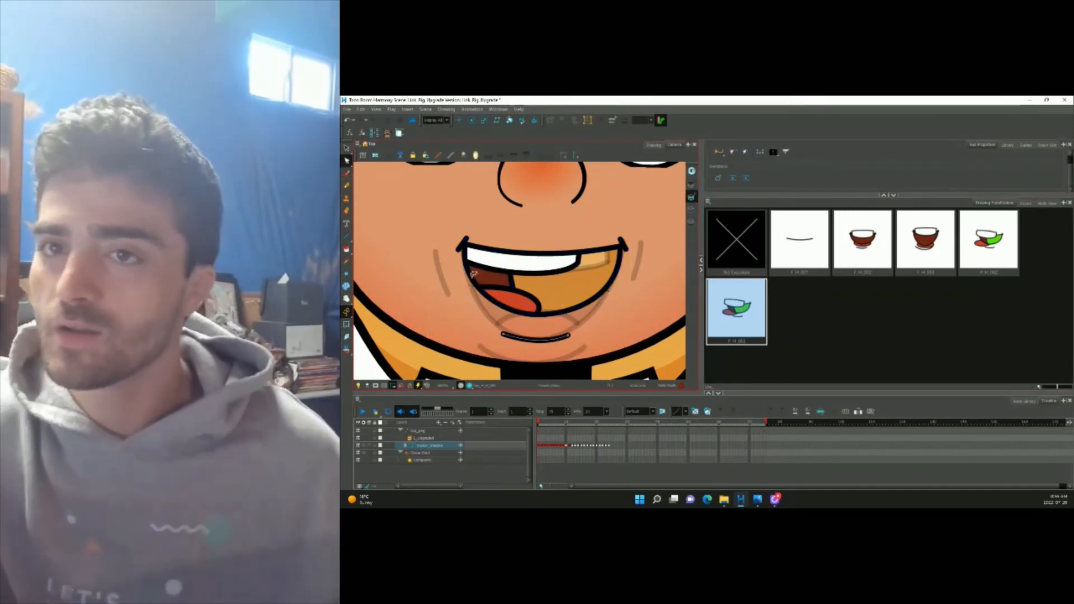
{"action": "left_click", "coordinate": [346, 149]}
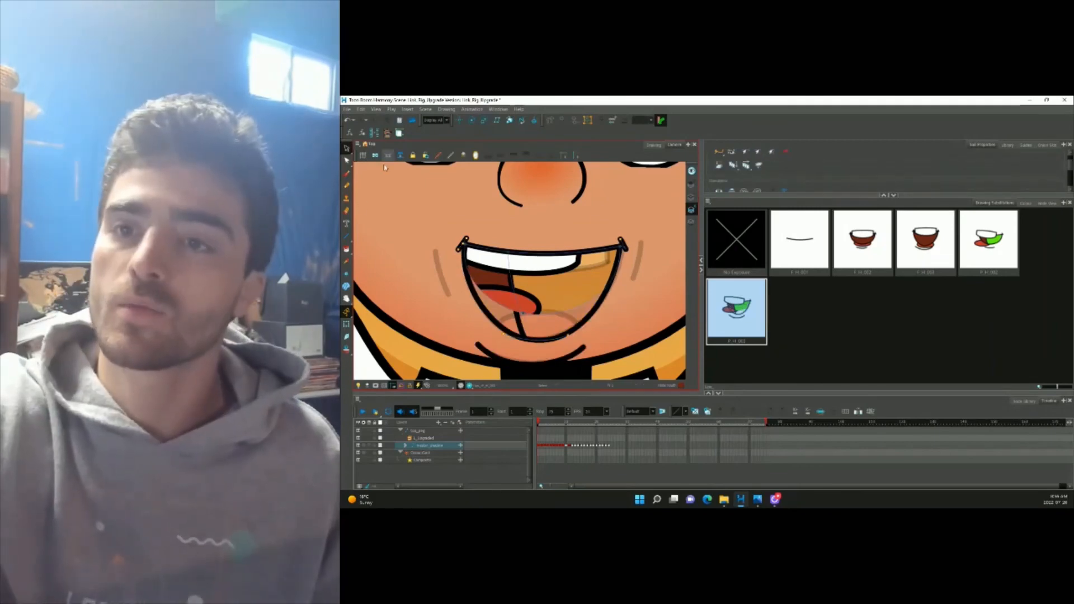
{"action": "left_click", "coordinate": [346, 249]}
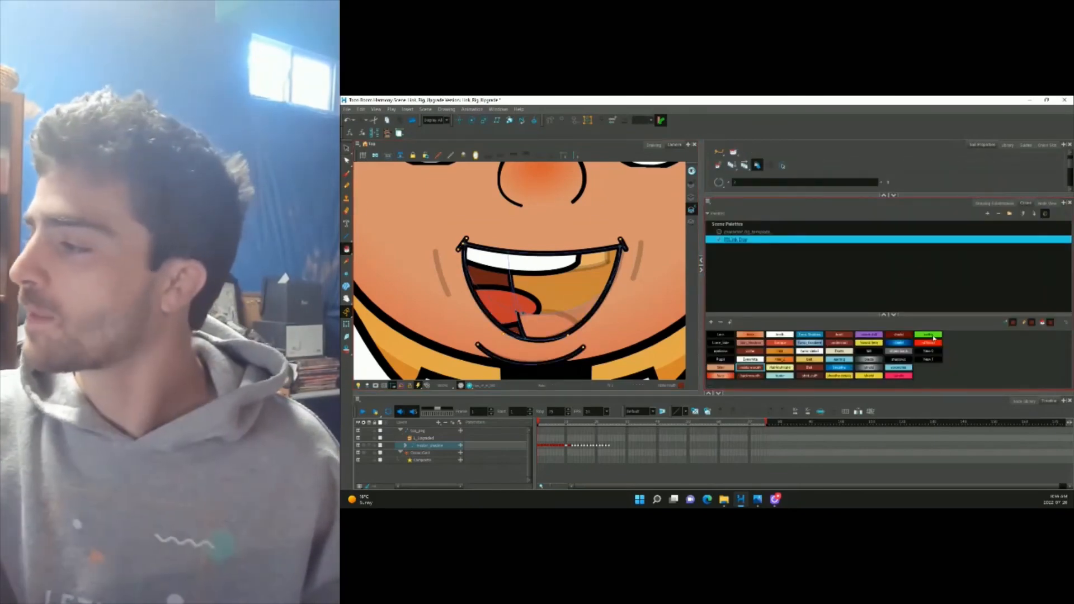
{"action": "left_click", "coordinate": [554, 327]}
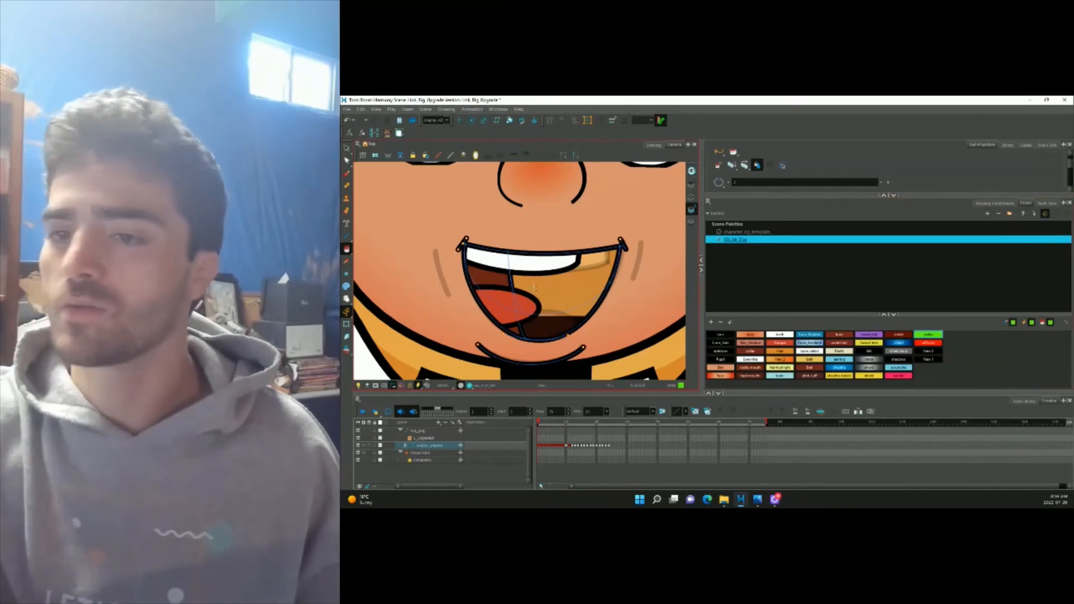
{"action": "left_click", "coordinate": [346, 148]}
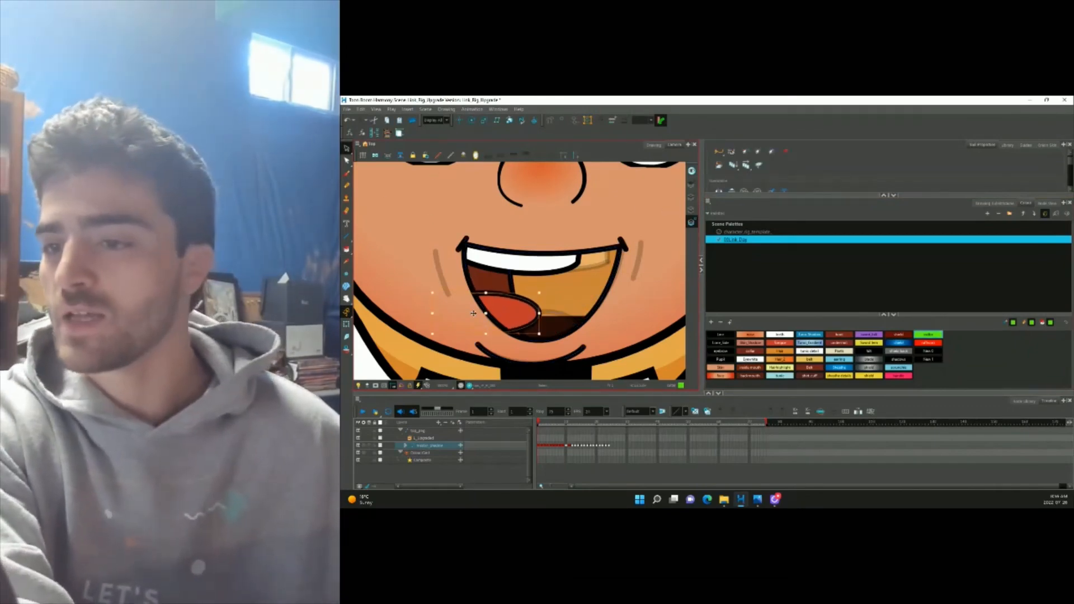
Cycle through the mouth shapes, land on the wide open mouth and show the substitutions again.
{"action": "scroll", "coordinate": [473, 314], "scroll_direction": "down", "scroll_amount": 5}
{"action": "key", "text": "bracketleft"}
{"action": "key", "text": "bracketleft"}
{"action": "key", "text": "bracketleft"}
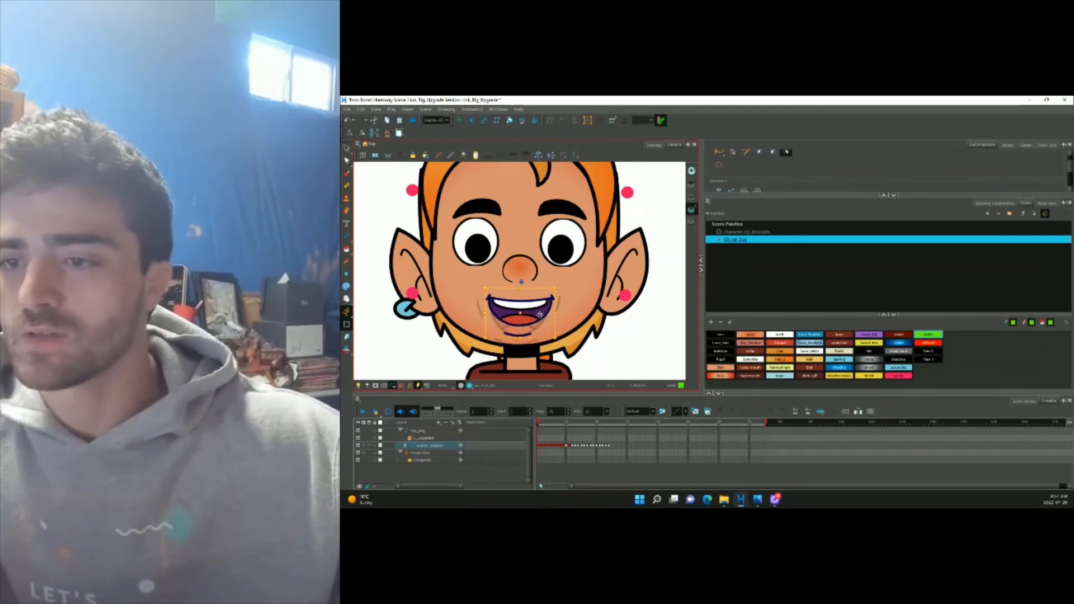
{"action": "key", "text": "bracketright"}
{"action": "key", "text": "bracketright"}
{"action": "key", "text": "bracketright"}
{"action": "key", "text": "bracketleft"}
{"action": "key", "text": "bracketright"}
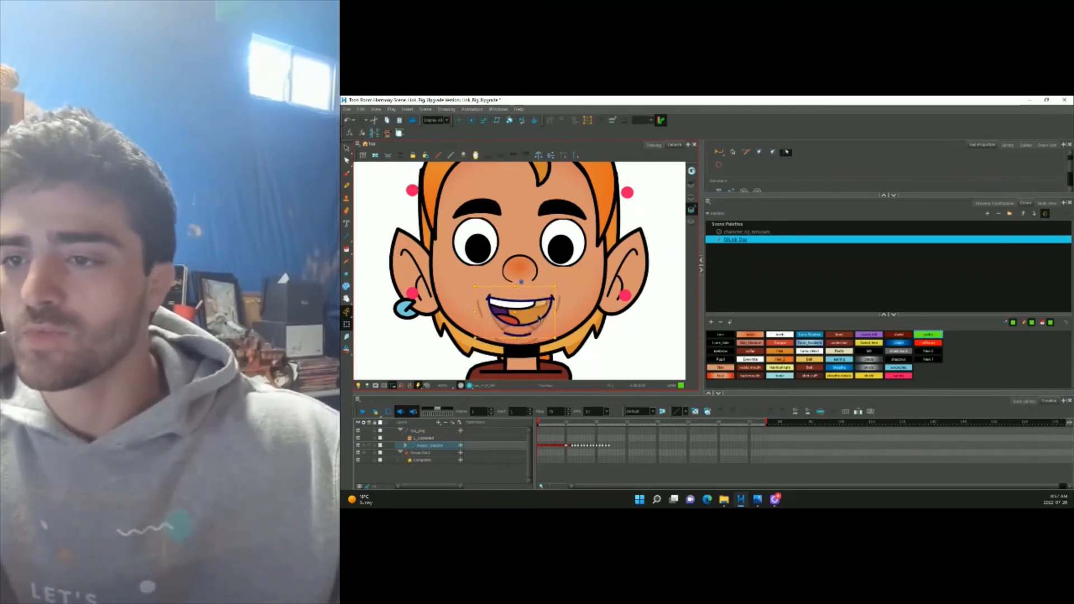
{"action": "key", "text": "bracketleft"}
{"action": "key", "text": "bracketleft"}
{"action": "key", "text": "bracketleft"}
{"action": "key", "text": "bracketright"}
{"action": "key", "text": "bracketright"}
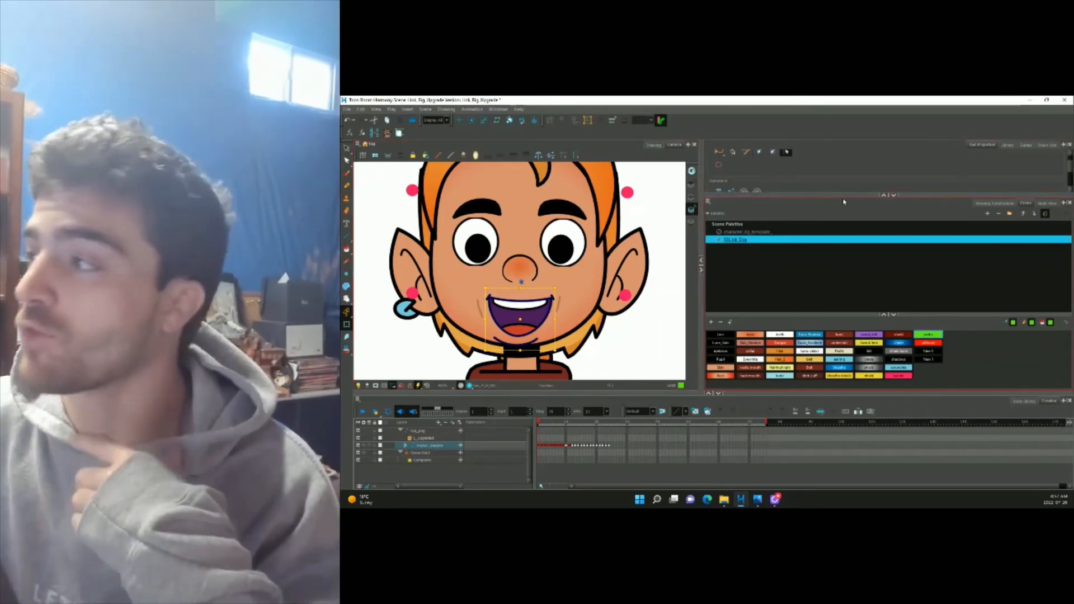
{"action": "left_click", "coordinate": [1048, 204]}
{"action": "left_click", "coordinate": [995, 204]}
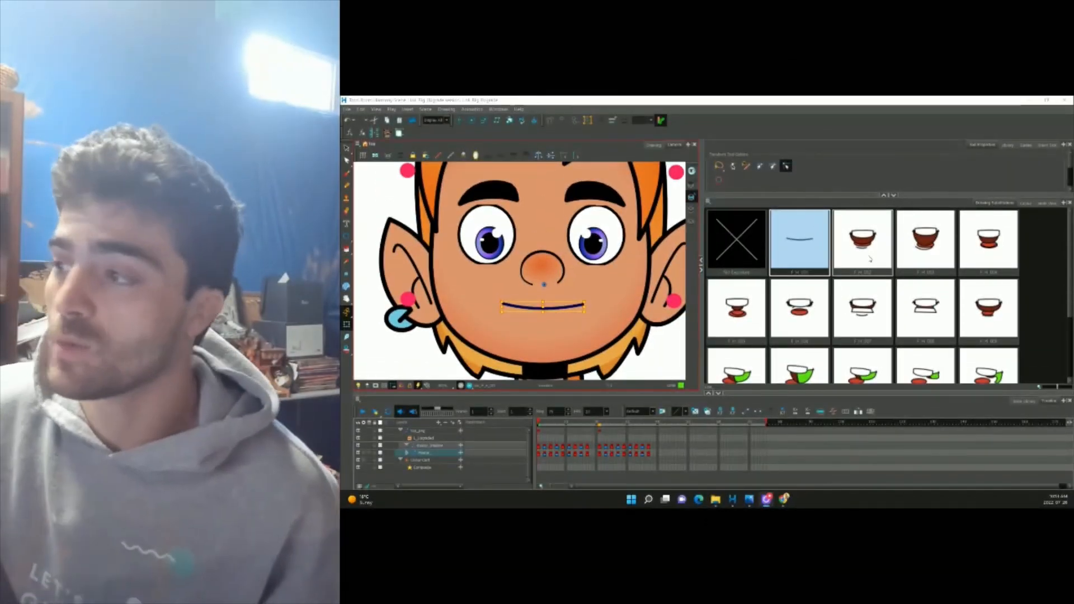
Step through the front-view mouth drawings.
{"action": "scroll", "coordinate": [880, 291], "scroll_direction": "down", "scroll_amount": 2}
{"action": "scroll", "coordinate": [879, 291], "scroll_direction": "up", "scroll_amount": 2}
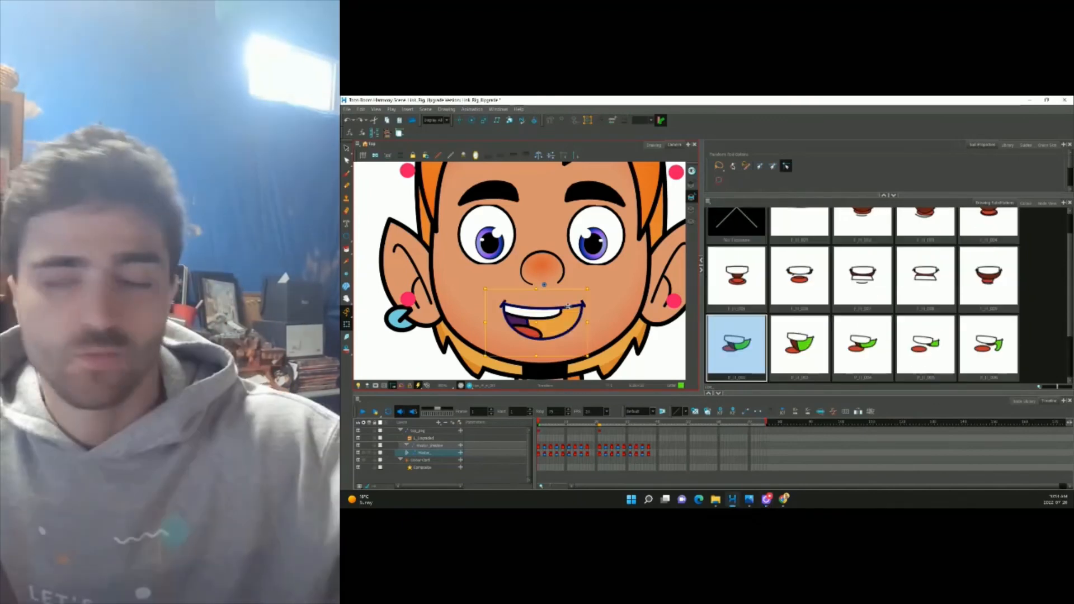
{"action": "key", "text": "bracketleft"}
{"action": "key", "text": "bracketleft"}
{"action": "key", "text": "bracketleft"}
{"action": "key", "text": "bracketleft"}
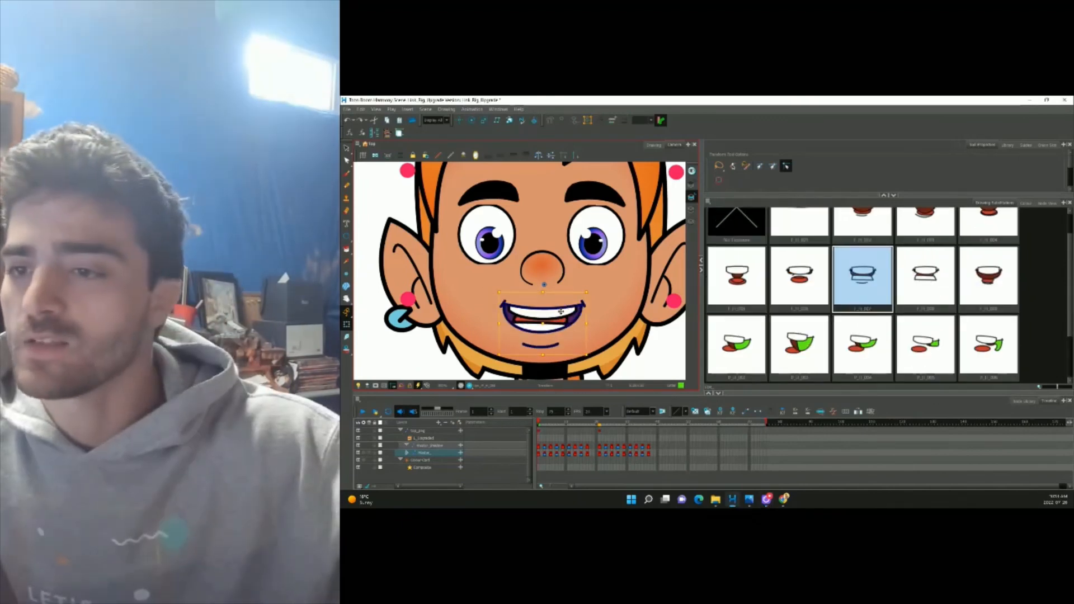
{"action": "key", "text": "bracketright"}
{"action": "key", "text": "bracketleft"}
{"action": "key", "text": "bracketleft"}
{"action": "key", "text": "bracketleft"}
{"action": "key", "text": "bracketleft"}
Move the tongue left inside the mouth, then undo that move.
{"action": "scroll", "coordinate": [552, 331], "scroll_direction": "up", "scroll_amount": 2}
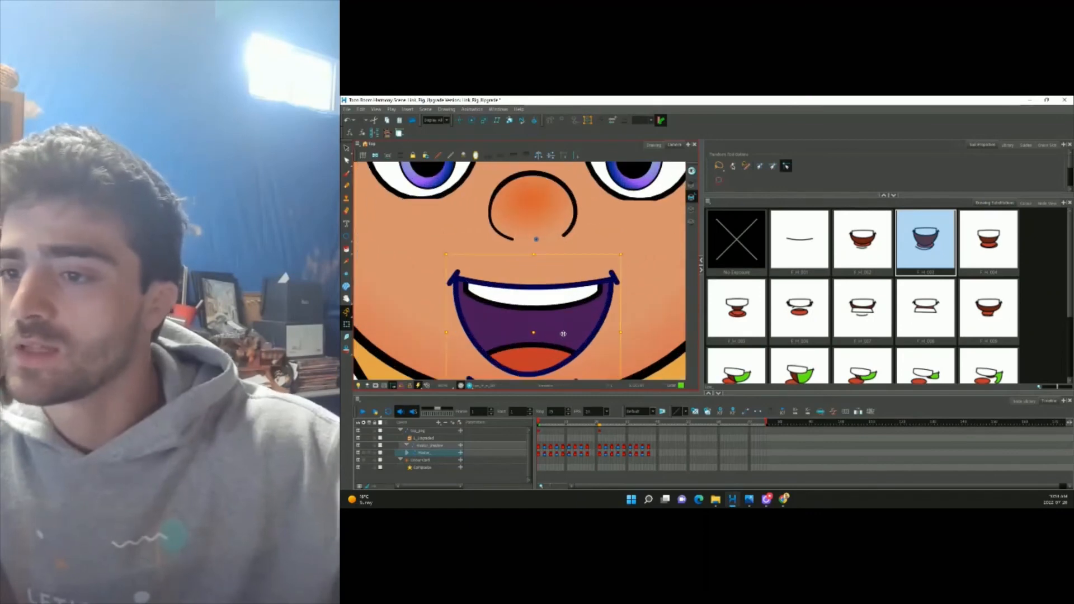
{"action": "left_click", "coordinate": [560, 346]}
{"action": "left_click", "coordinate": [557, 339]}
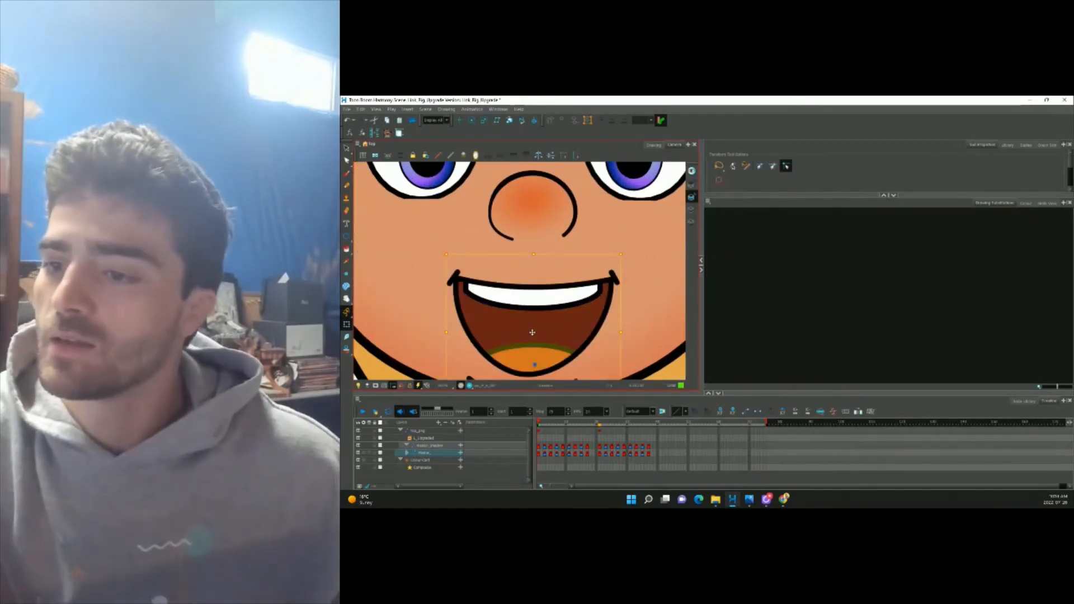
{"action": "left_click_drag", "start_coordinate": [533, 333], "coordinate": [485, 335]}
{"action": "left_click", "coordinate": [550, 301]}
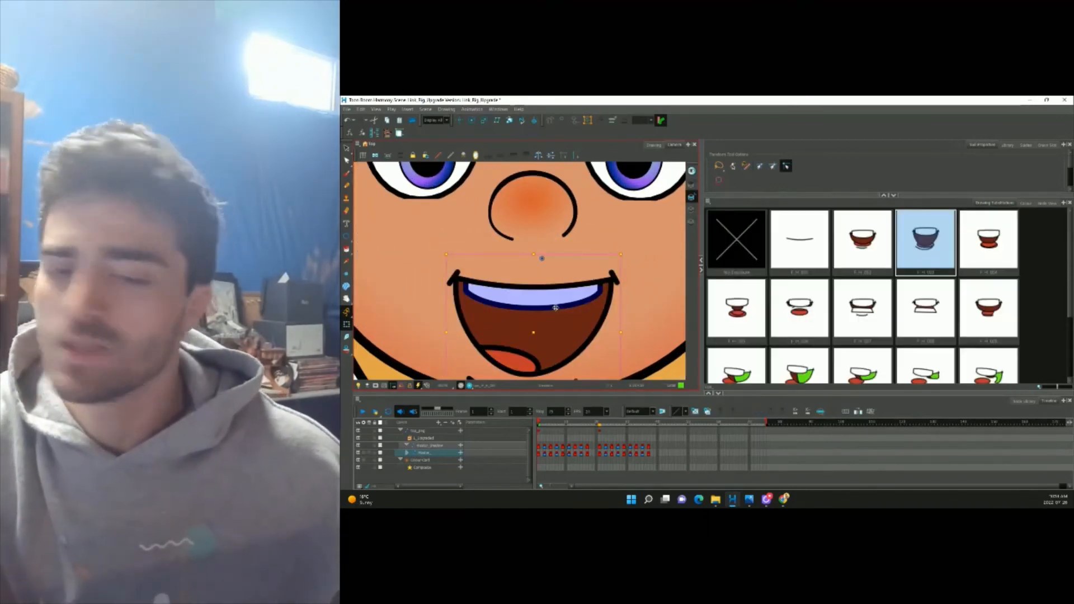
{"action": "key", "text": "ctrl+z"}
Jump ahead to the profile head frame and step to the second profile mouth.
{"action": "key", "text": "period"}
{"action": "key", "text": "period"}
{"action": "key", "text": "period"}
{"action": "key", "text": "period"}
{"action": "key", "text": "period"}
{"action": "key", "text": "period"}
{"action": "key", "text": "period"}
{"action": "key", "text": "period"}
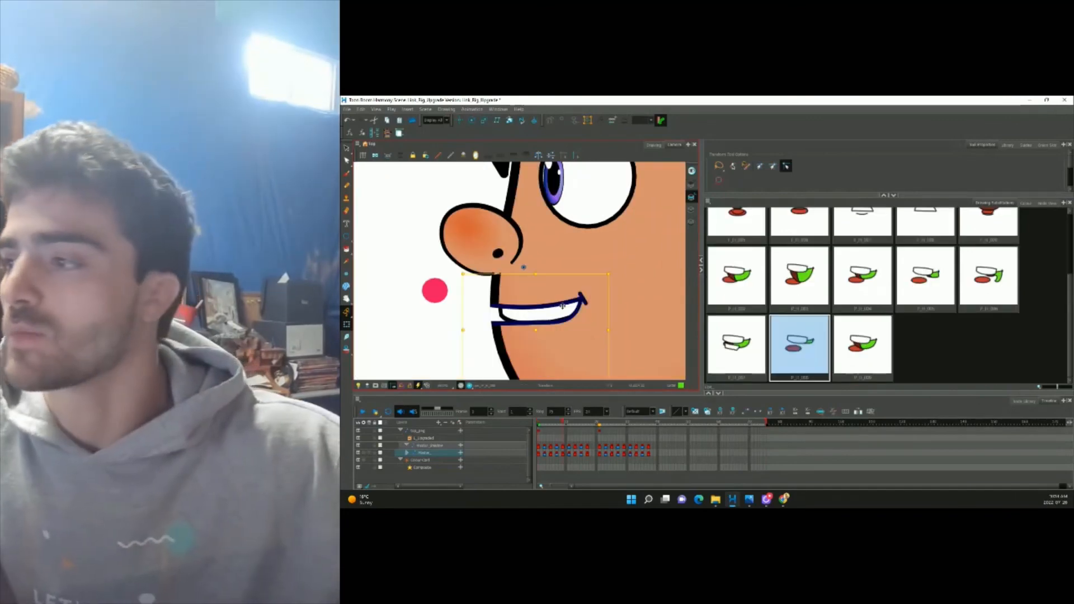
{"action": "key", "text": "bracketleft"}
{"action": "key", "text": "bracketleft"}
{"action": "key", "text": "bracketleft"}
{"action": "key", "text": "bracketleft"}
{"action": "key", "text": "bracketleft"}
{"action": "key", "text": "bracketleft"}
{"action": "key", "text": "bracketleft"}
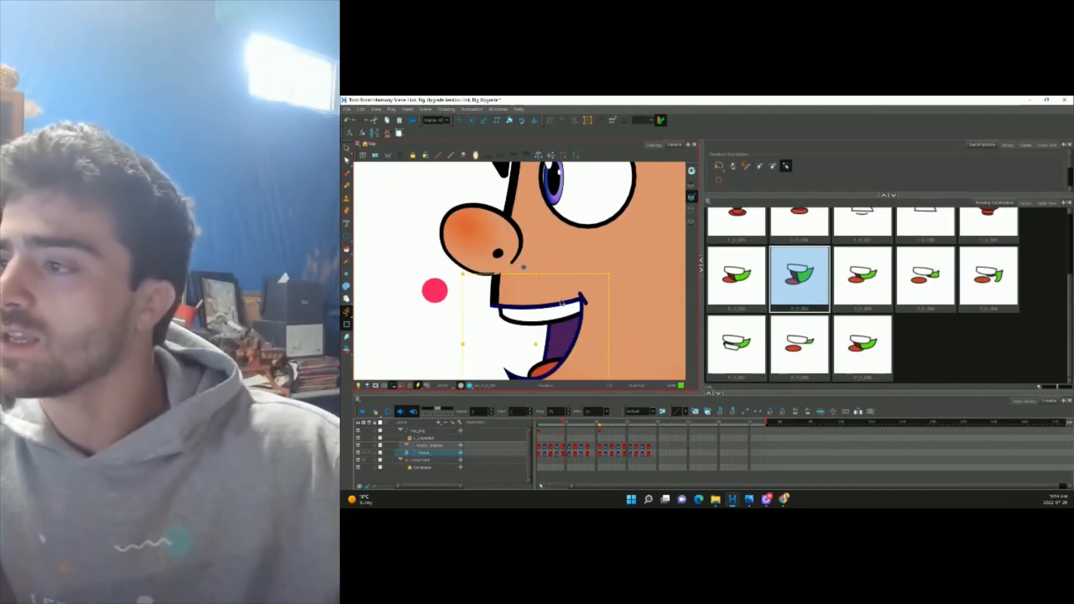
{"action": "key", "text": "bracketright"}
{"action": "key", "text": "bracketright"}
{"action": "scroll", "coordinate": [561, 303], "scroll_direction": "down", "scroll_amount": 5}
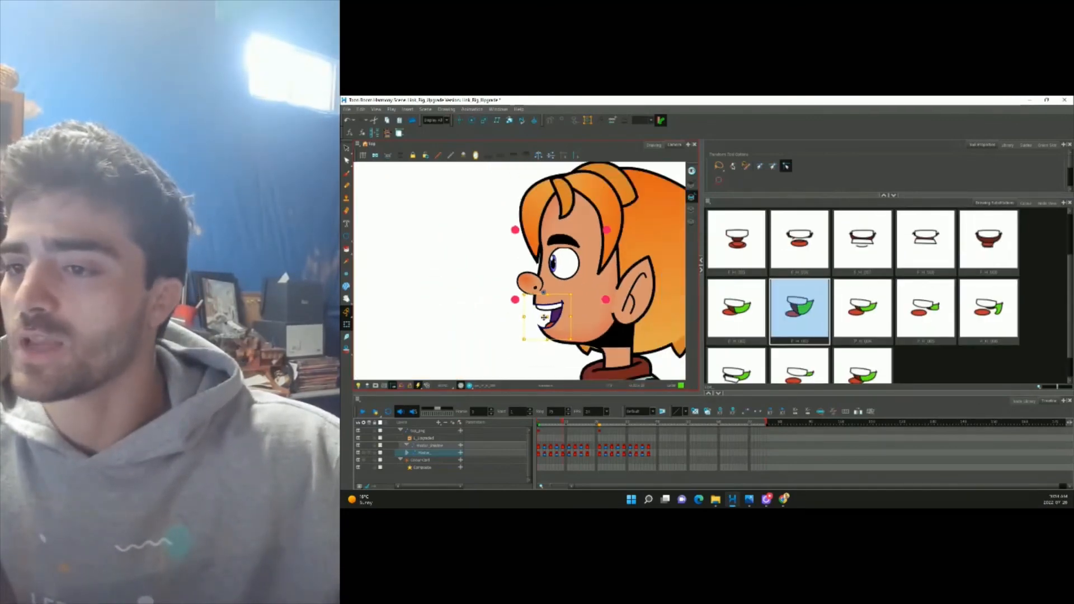
{"action": "scroll", "coordinate": [560, 304], "scroll_direction": "up", "scroll_amount": 4}
Compare the profile mouth drawings, including P_H_006 and P_H_008.
{"action": "left_click", "coordinate": [510, 342]}
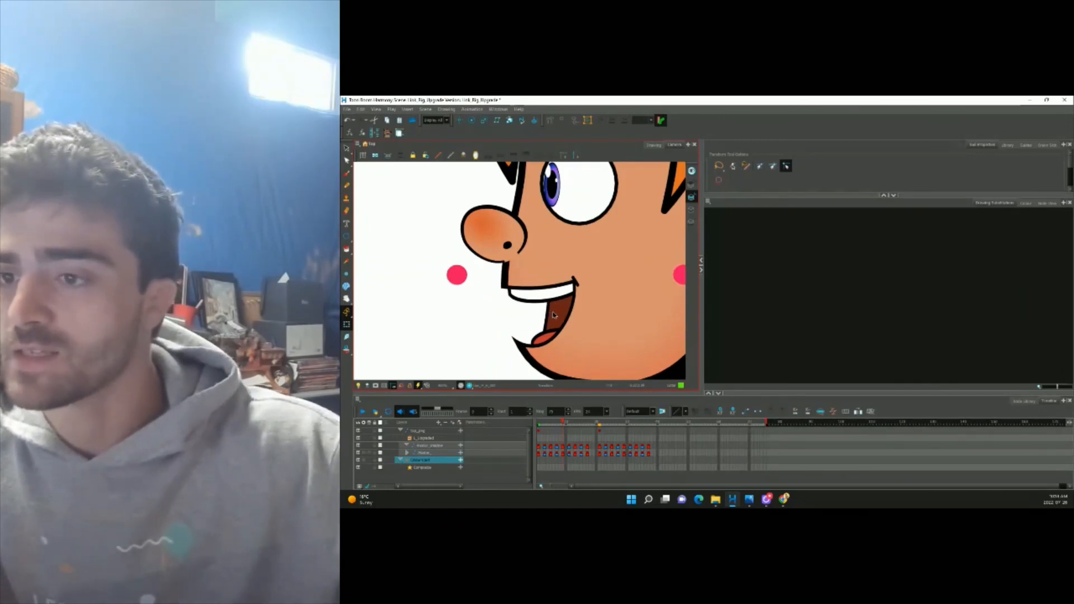
{"action": "left_click", "coordinate": [554, 314]}
{"action": "key", "text": "bracketright"}
{"action": "key", "text": "bracketleft"}
{"action": "key", "text": "bracketleft"}
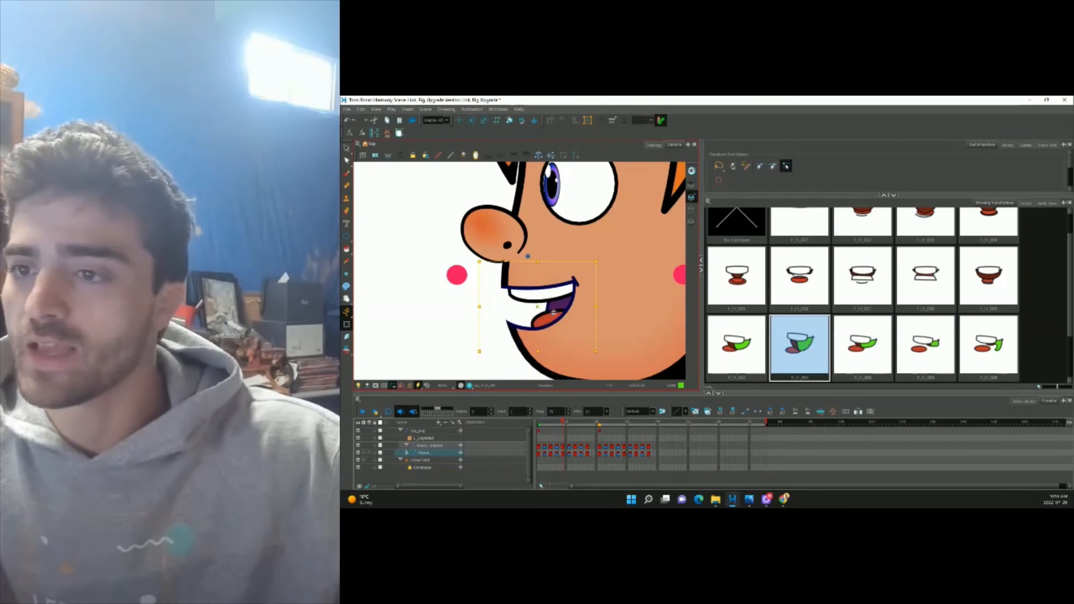
{"action": "key", "text": "bracketleft"}
{"action": "key", "text": "bracketright"}
{"action": "key", "text": "bracketright"}
{"action": "key", "text": "bracketright"}
{"action": "key", "text": "bracketright"}
{"action": "key", "text": "bracketright"}
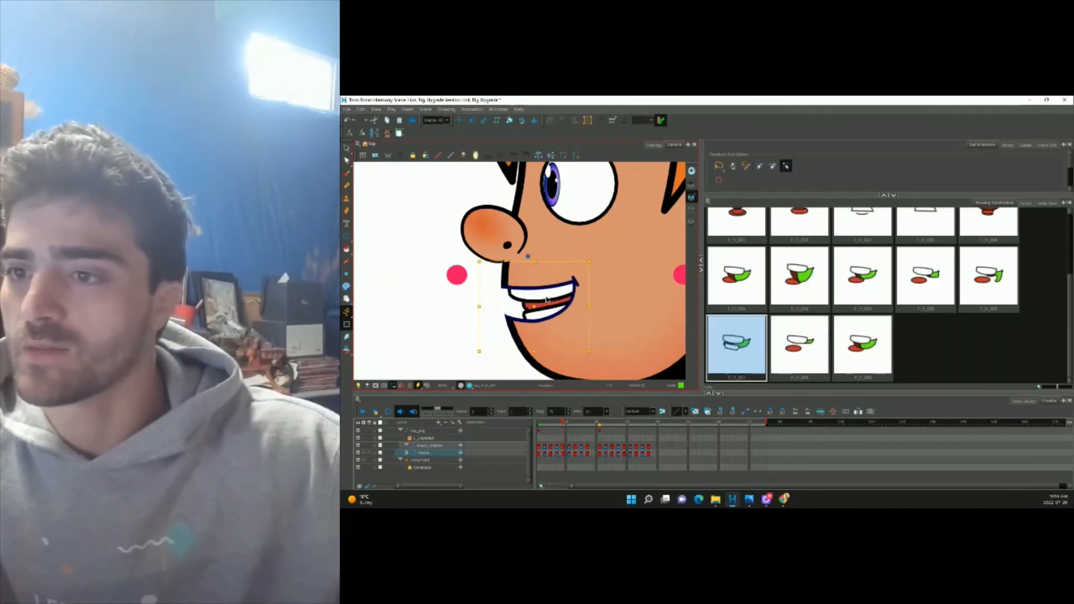
{"action": "key", "text": "bracketleft"}
{"action": "key", "text": "bracketleft"}
{"action": "scroll", "coordinate": [548, 300], "scroll_direction": "down", "scroll_amount": 1}
{"action": "key", "text": "bracketright"}
{"action": "scroll", "coordinate": [536, 300], "scroll_direction": "up", "scroll_amount": 3}
Undo the accidental mouth squash and switch the profile mouth to an open-mouth drawing.
{"action": "key", "text": "b"}
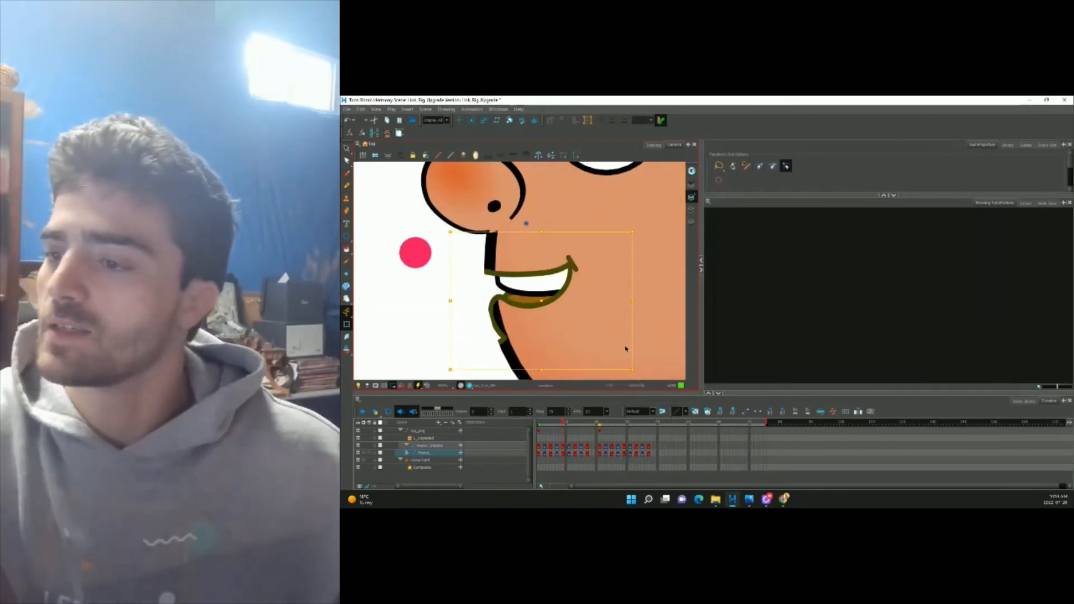
{"action": "key", "text": "ctrl+z"}
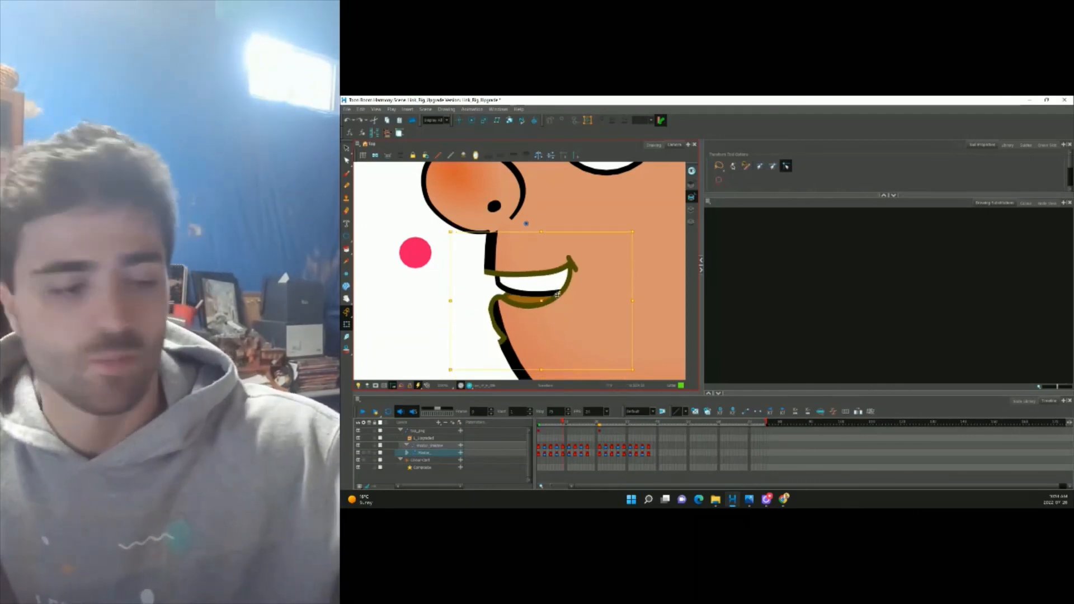
{"action": "key", "text": "shift+b"}
{"action": "key", "text": "bracketleft"}
{"action": "key", "text": "bracketleft"}
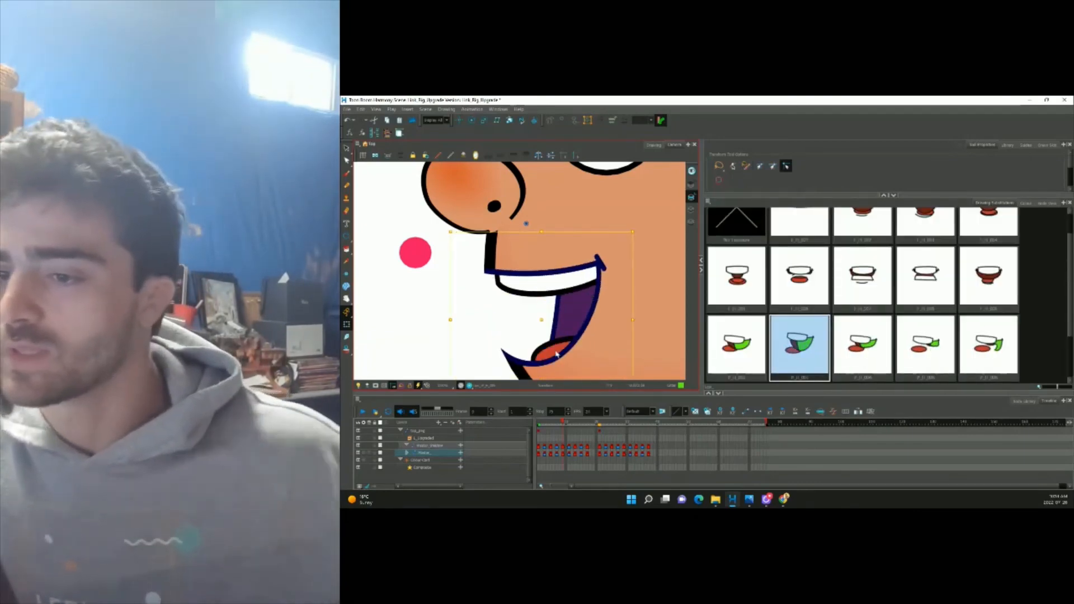